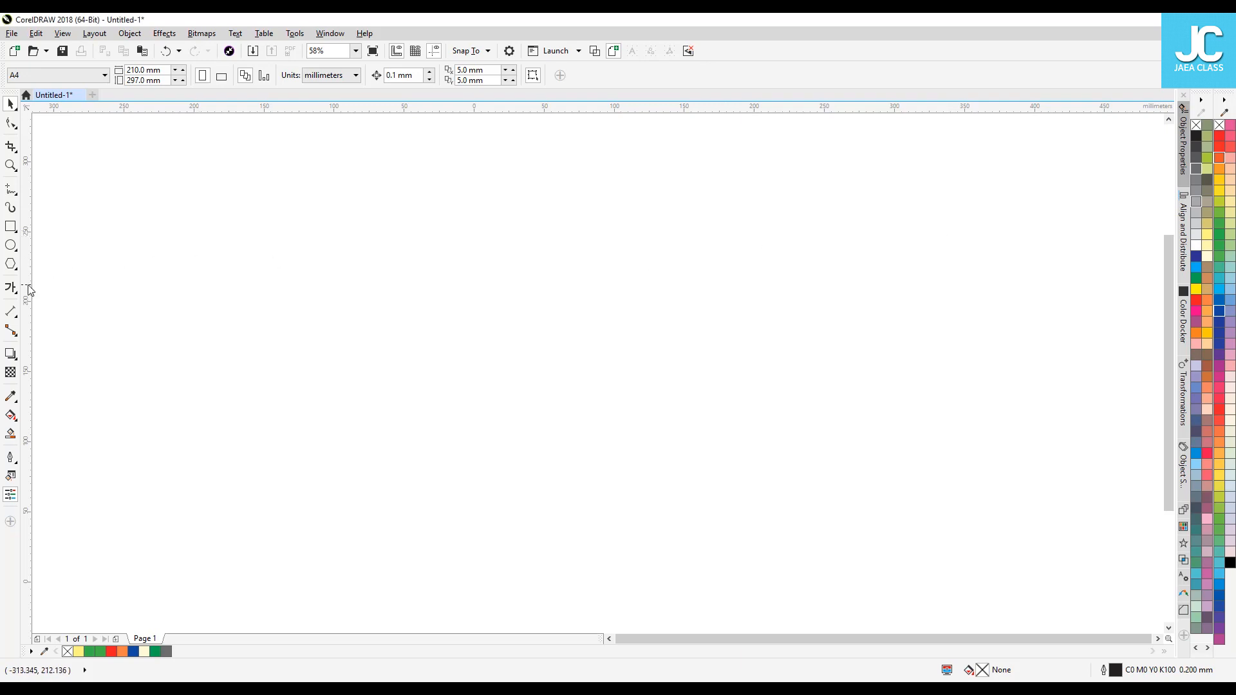
# Add artistic text with the first list line "1. 글자를 선택한다." in the upper part of the page
pyautogui.click(11, 287)
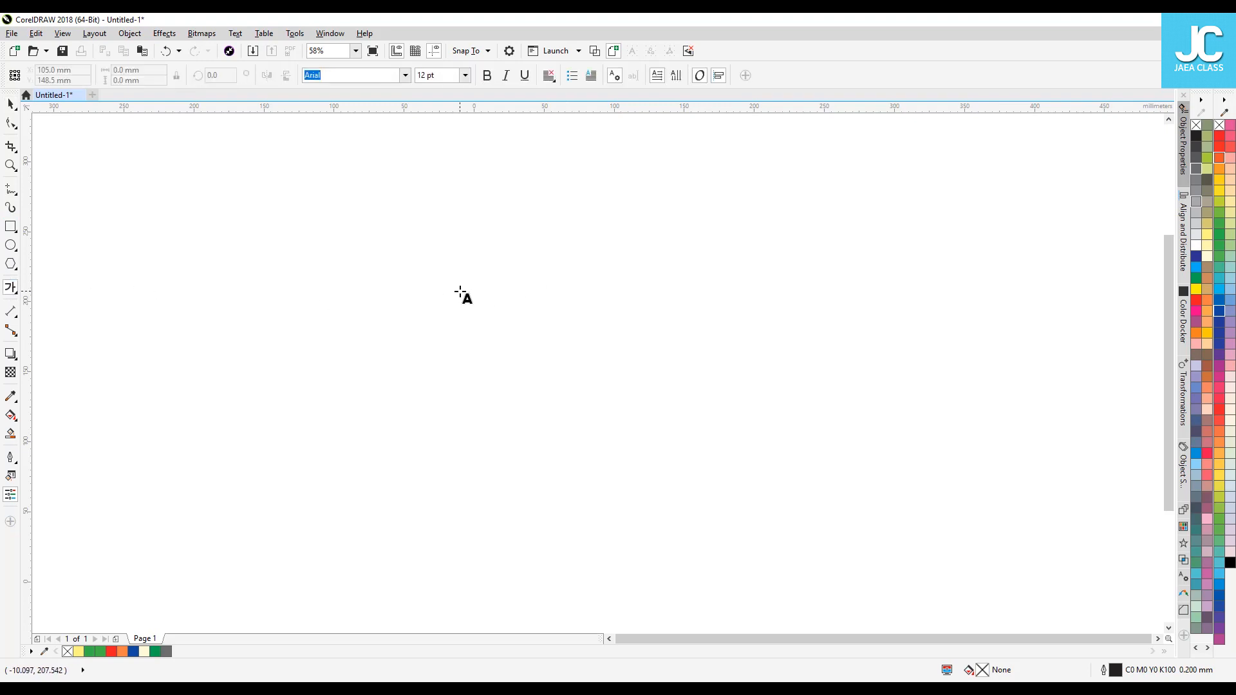
pyautogui.click(552, 253)
pyautogui.write('1.')
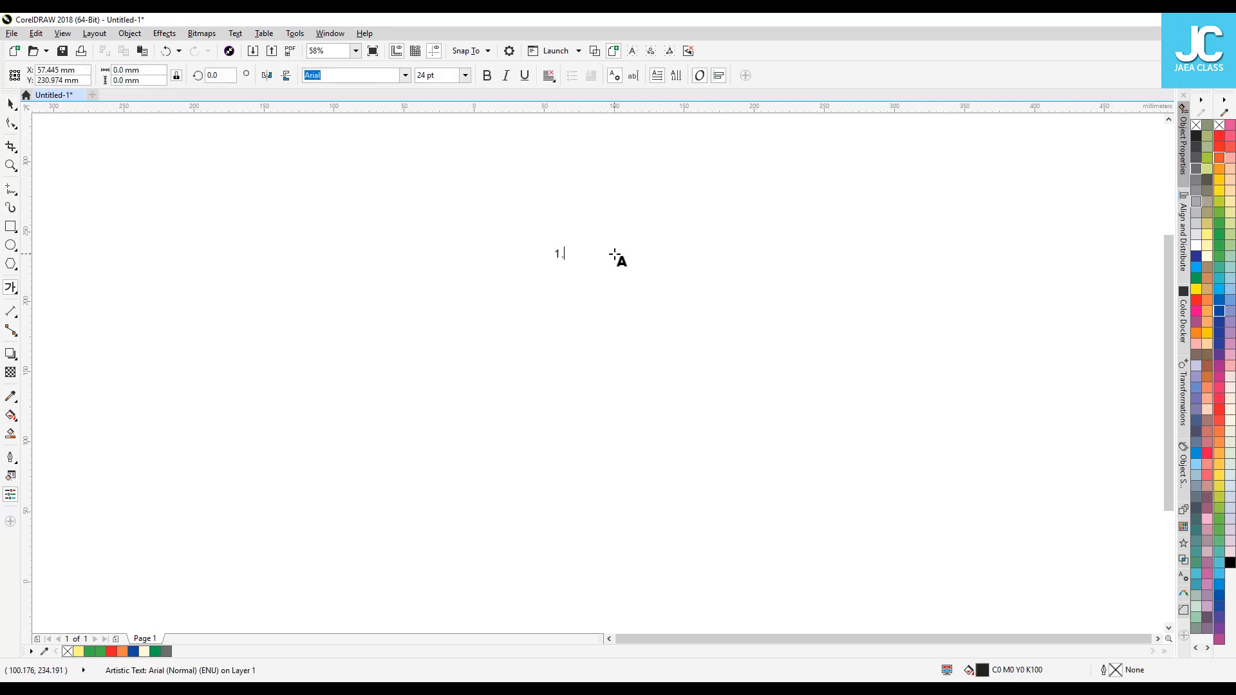
pyautogui.write('Ribbon')
pyautogui.press('BackSpace')
pyautogui.press('BackSpace')
pyautogui.press('BackSpace')
pyautogui.press('BackSpace')
pyautogui.press('BackSpace')
pyautogui.press('BackSpace')
pyautogui.write('글자를 선택한다.')
pyautogui.press('Return')
# Add the list lines "2. 글자를 곡선처리 한다." and "3. 글자가 있는지 없는지 문서정보를 확인한다."
pyautogui.write('2.')
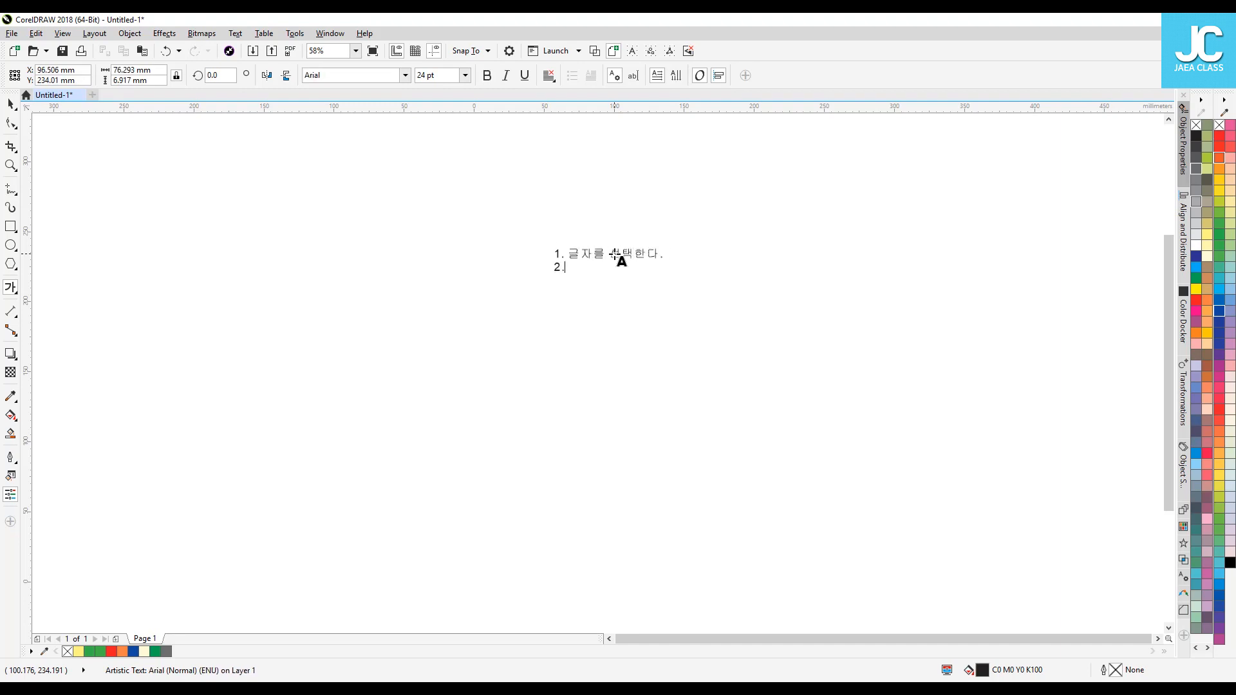
pyautogui.write(' 글자를 고선처리 한ㄷ')
pyautogui.write('3. ')
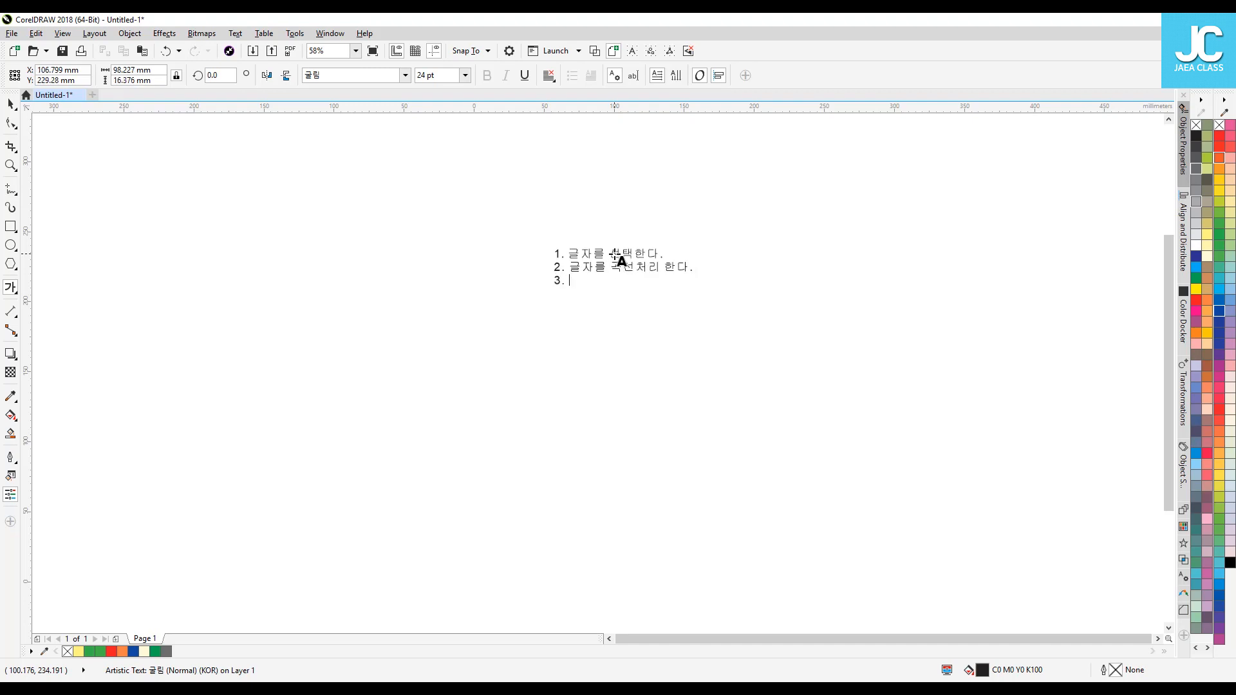
pyautogui.write('글자가 있는지 없느')
pyautogui.write('ㄴ지 호')
pyautogui.press('BackSpace')
pyautogui.write('문서정보를 확인한다.')
pyautogui.press('Return')
# Add the fourth list line "4. 저장을 한후 인쇄소 보낸다."
pyautogui.write('4. 저장을 한후 ㅊ')
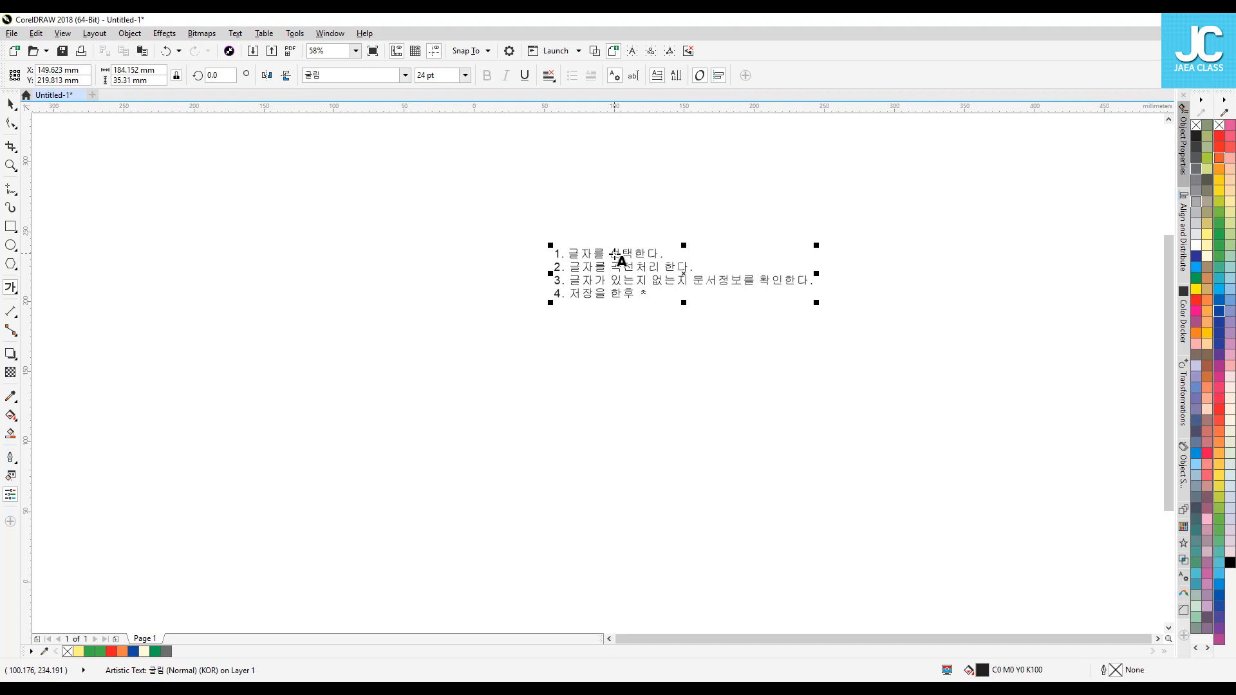
pyautogui.press('BackSpace')
pyautogui.write('인쇄소 보낸다.')
# Enlarge the numbered list to about 249 mm wide and shift it slightly to the right
pyautogui.click(11, 104)
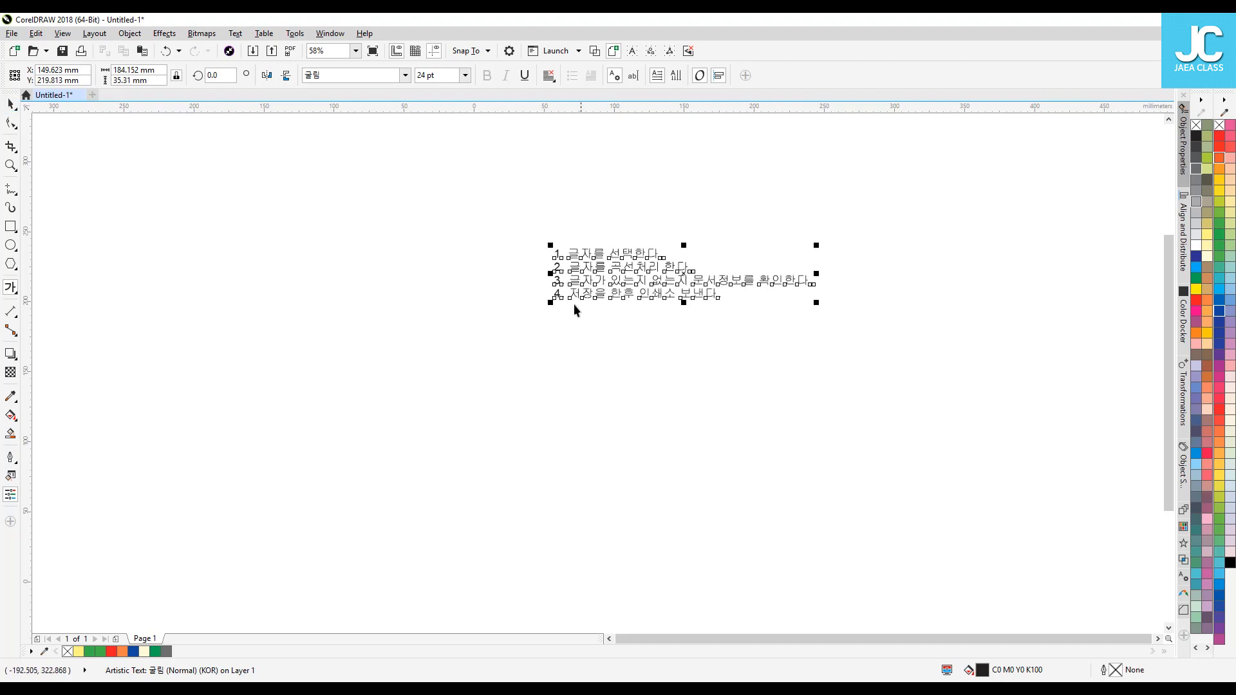
pyautogui.moveTo(550, 302); pyautogui.dragTo(460, 372)
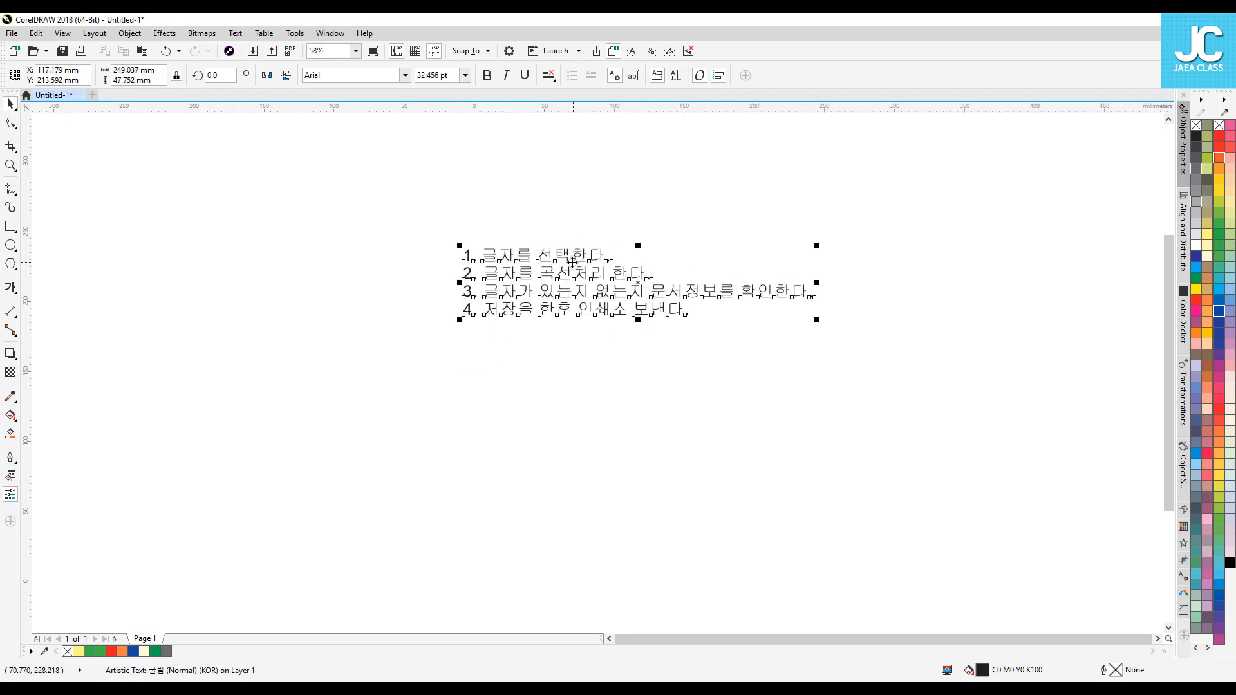
pyautogui.moveTo(572, 263); pyautogui.dragTo(612, 254)
pyautogui.click(630, 205)
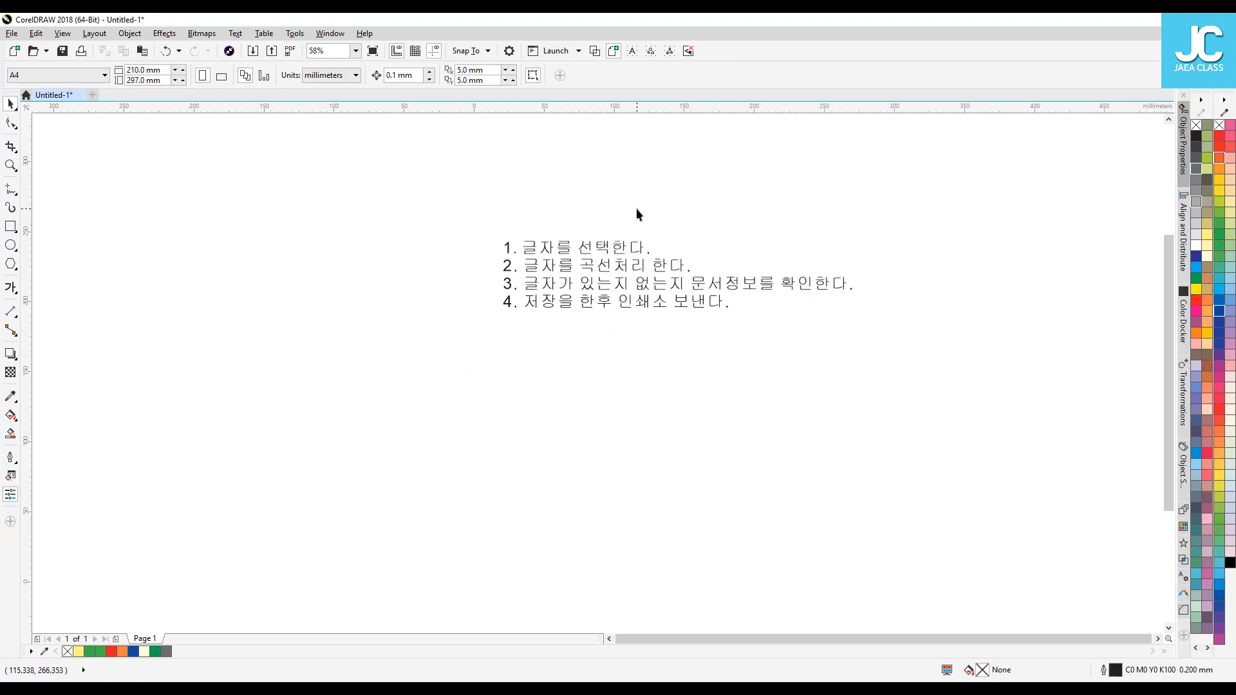
# Adjust the list's letter and line spacing with the Shape tool, then scale it to about 361 mm wide and move it further right
pyautogui.press('F10')
pyautogui.click(750, 288)
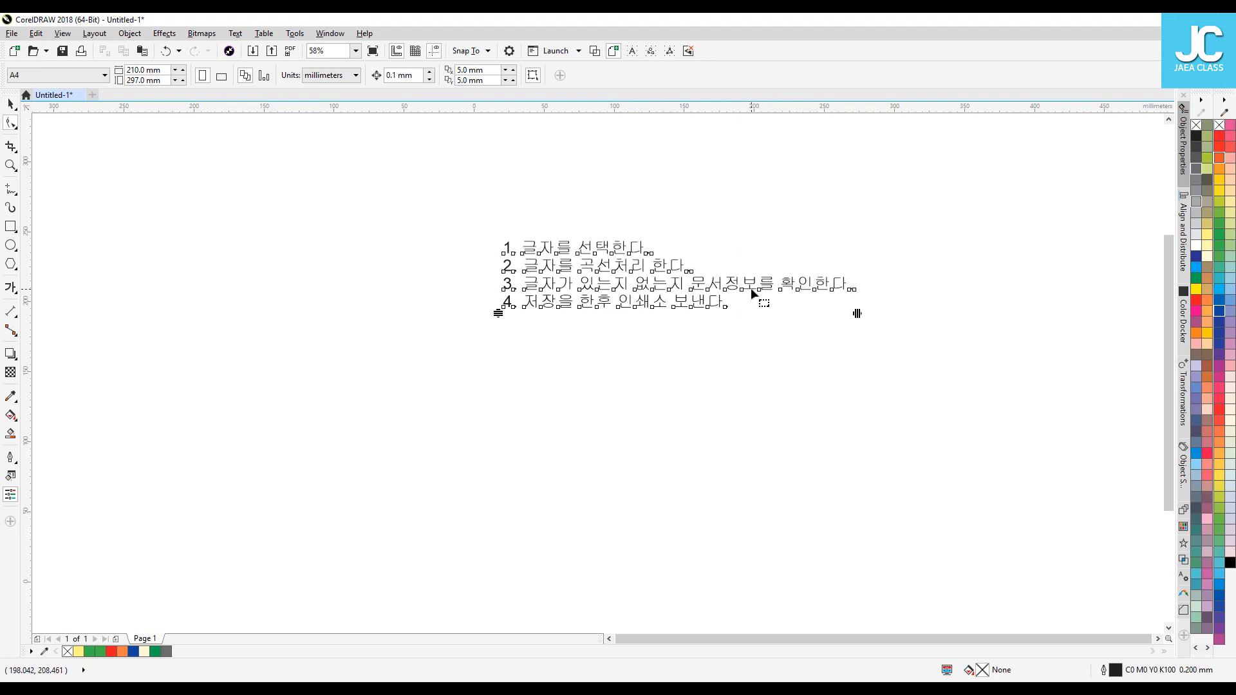
pyautogui.moveTo(858, 312); pyautogui.dragTo(940, 431)
pyautogui.press('space')
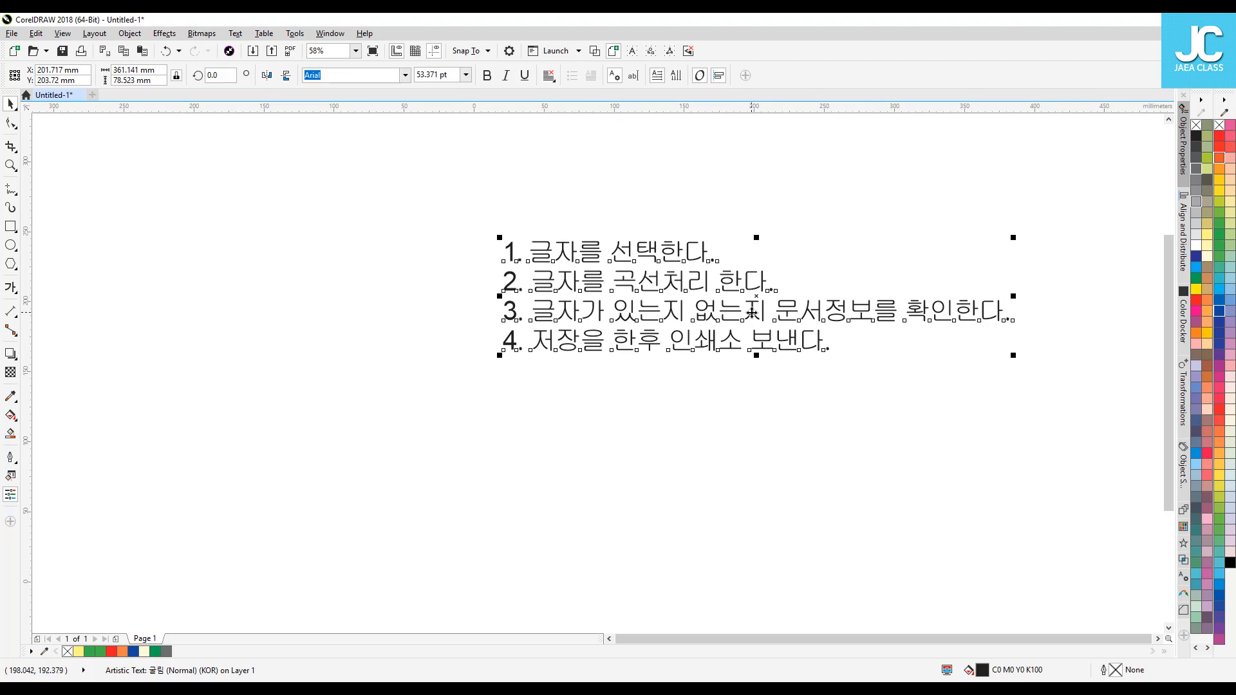
pyautogui.moveTo(752, 317); pyautogui.dragTo(833, 325)
pyautogui.click(464, 279)
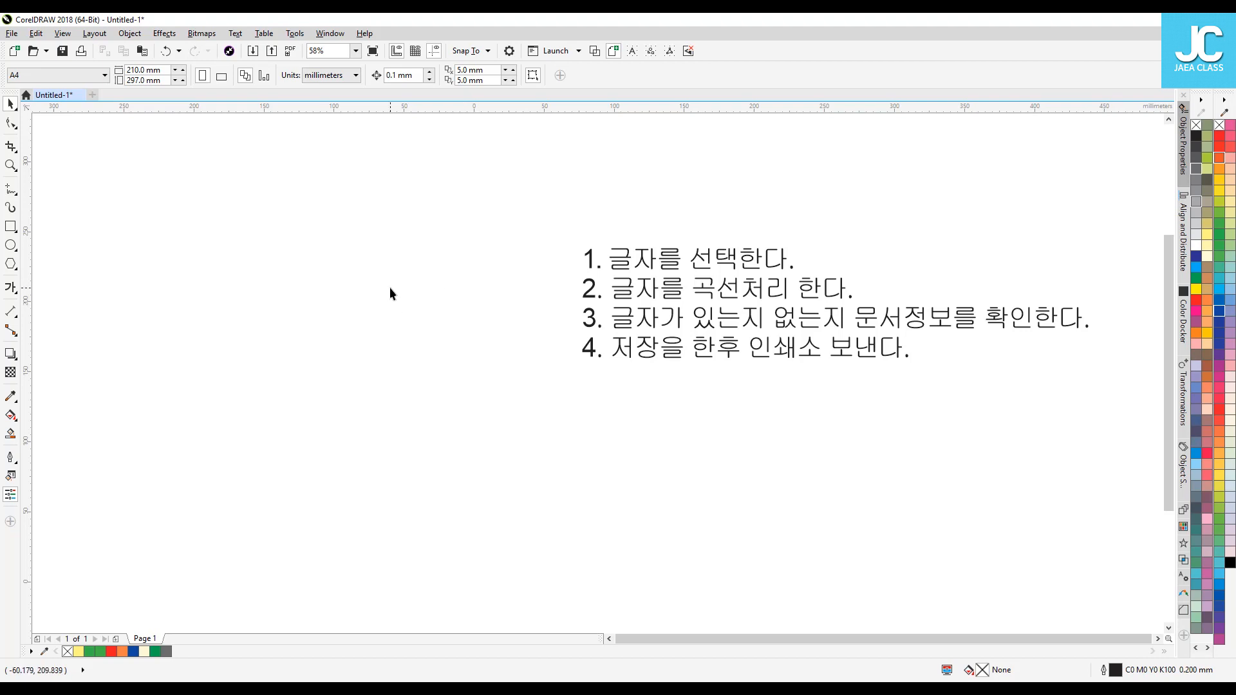
# Add a separate artistic text reading "재아클래스" in the empty area beside the list
pyautogui.click(11, 288)
pyautogui.click(221, 289)
pyautogui.write('WODKZ')
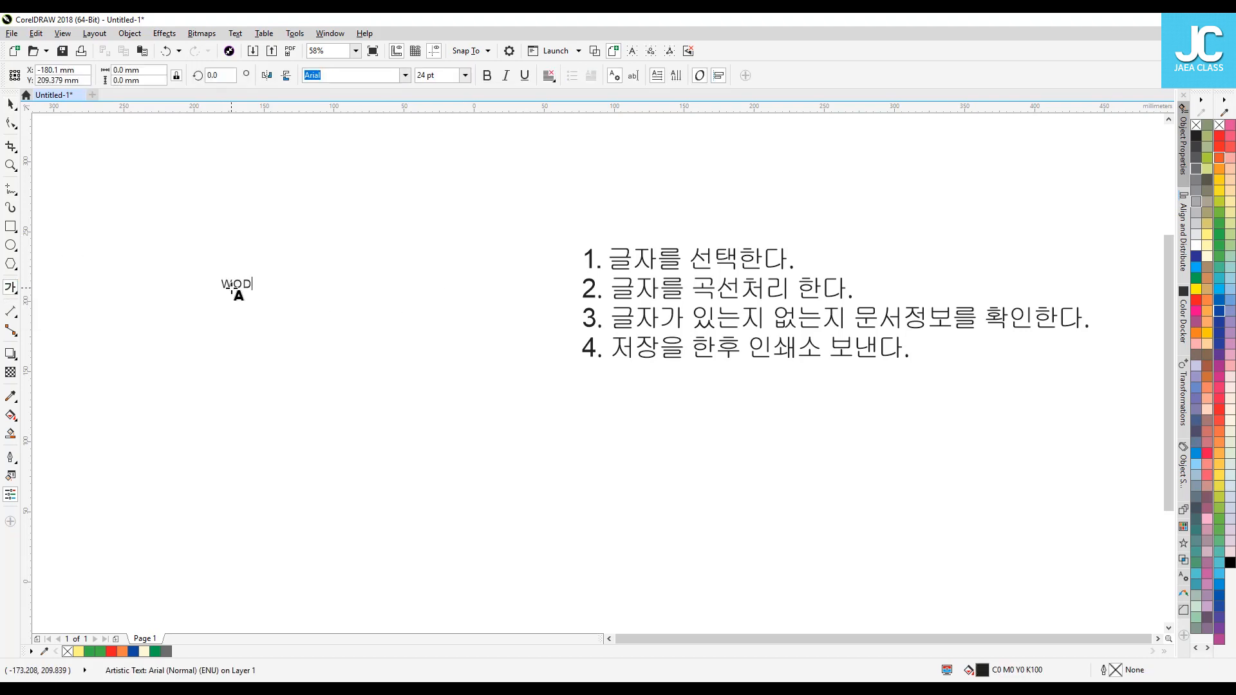
pyautogui.press('BackSpace')
pyautogui.press('BackSpace')
pyautogui.press('BackSpace')
pyautogui.press('BackSpace')
pyautogui.press('BackSpace')
pyautogui.press('Hangul')
pyautogui.write('재아클랫')
pyautogui.write('스')
# Add a second line reading "구독, 좋아요,추천,댓글 부탁드립니다." below "재아클래스"
pyautogui.press('Return')
pyautogui.write('구독, ㅈ')
pyautogui.write('좋아요')
pyautogui.press('BackSpace')
pyautogui.press('BackSpace')
pyautogui.press('BackSpace')
pyautogui.press('BackSpace')
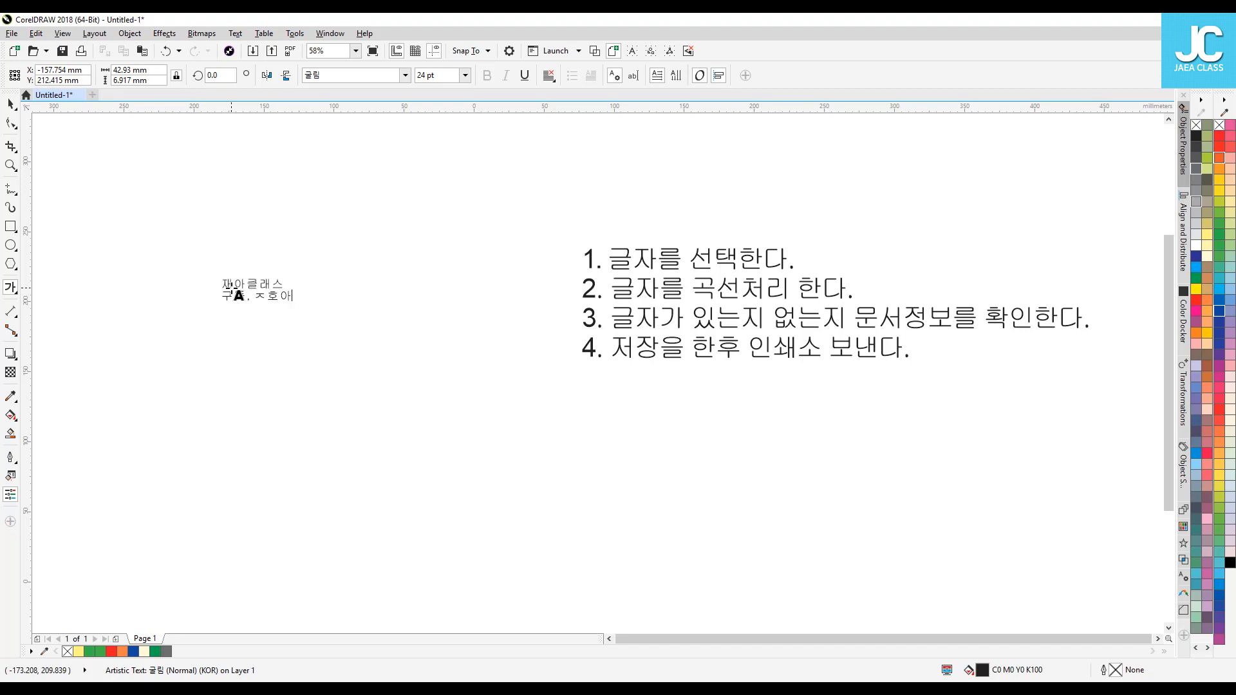
pyautogui.write('좋아요, 추천,')
pyautogui.write(' 댓글 부탁들비니다')
pyautogui.press('BackSpace')
pyautogui.press('BackSpace')
pyautogui.press('BackSpace')
pyautogui.press('BackSpace')
pyautogui.write('드립니다.')
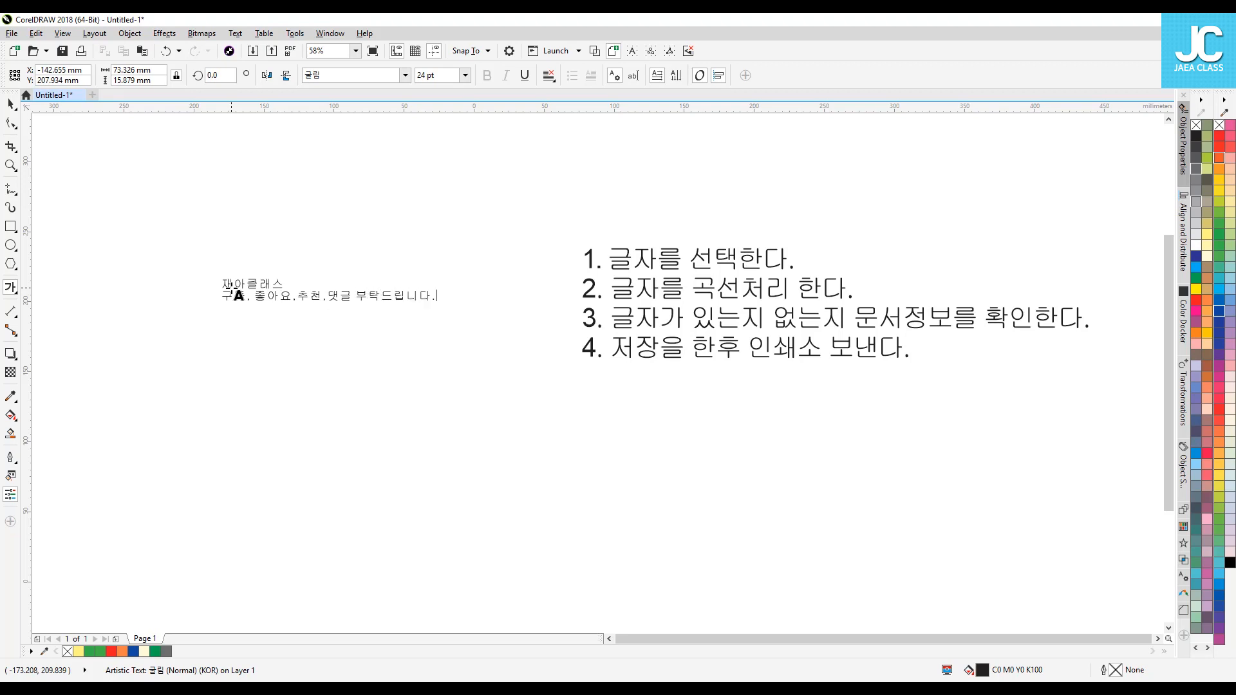
# Separate the two text lines into individual objects and enlarge the "재아클래스" title to about 147 mm wide
pyautogui.click(11, 104)
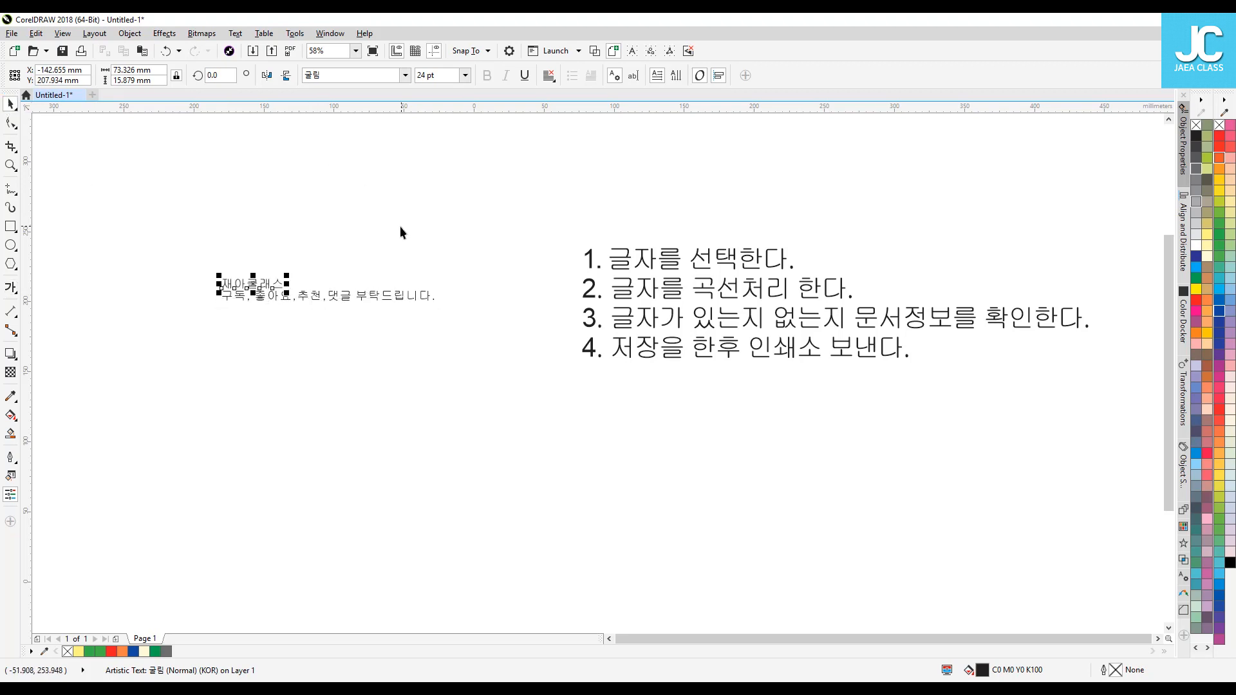
pyautogui.moveTo(286, 274); pyautogui.dragTo(460, 234)
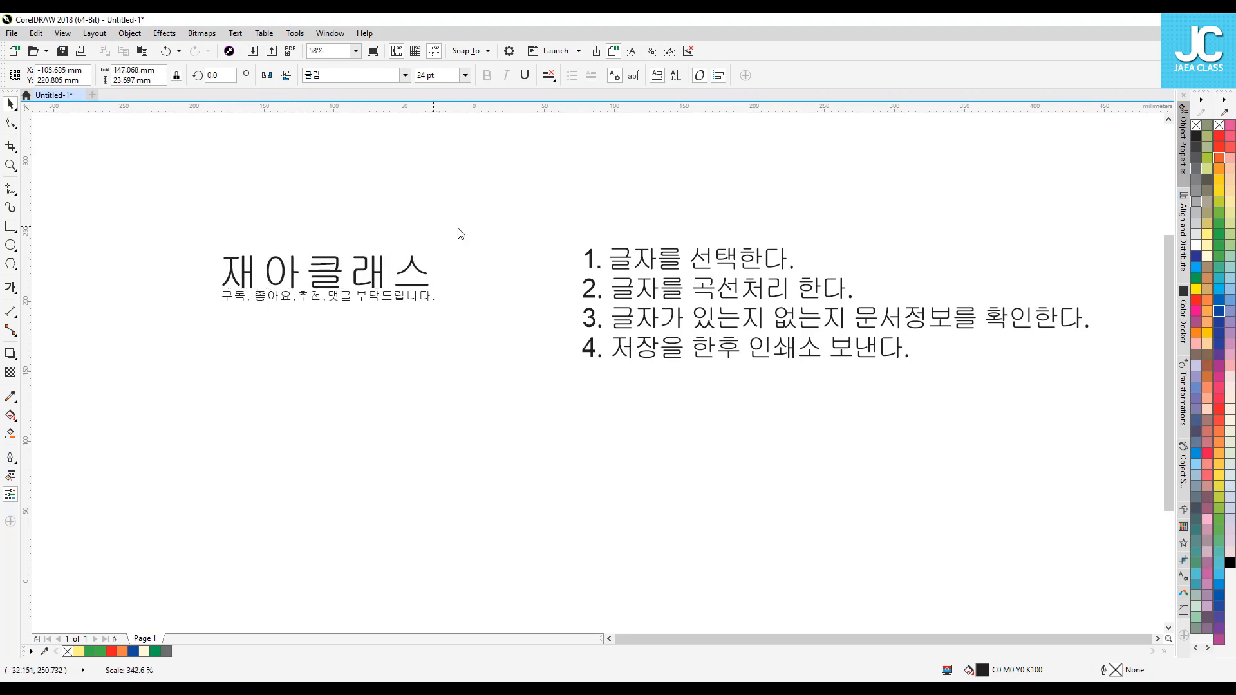
pyautogui.click(347, 300)
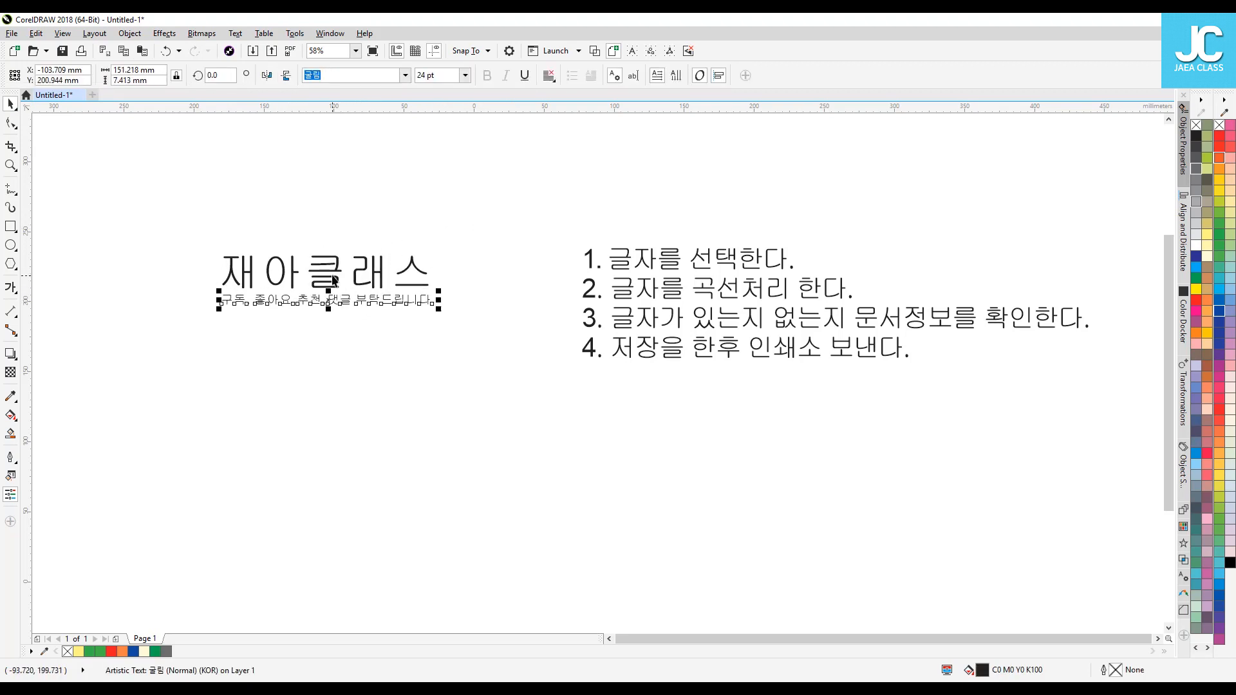
# Duplicate the "재아클래스" title below the subtitle and change the copy's text to "JAEACLASS"
pyautogui.moveTo(334, 280); pyautogui.dragTo(332, 372)
pyautogui.rightClick(332, 372)
pyautogui.doubleClick(363, 351)
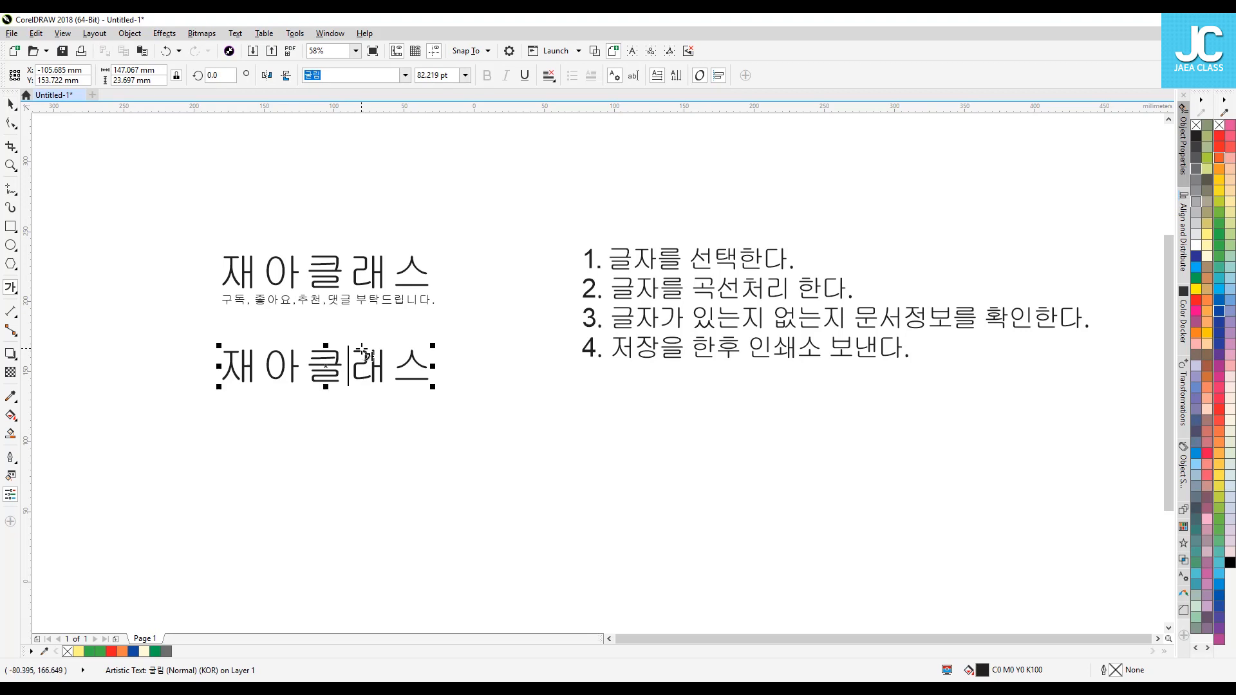
pyautogui.write('JAEACLASS')
pyautogui.press('Delete')
pyautogui.press('Delete')
pyautogui.press('Home')
pyautogui.press('Delete')
pyautogui.press('Delete')
pyautogui.press('Delete')
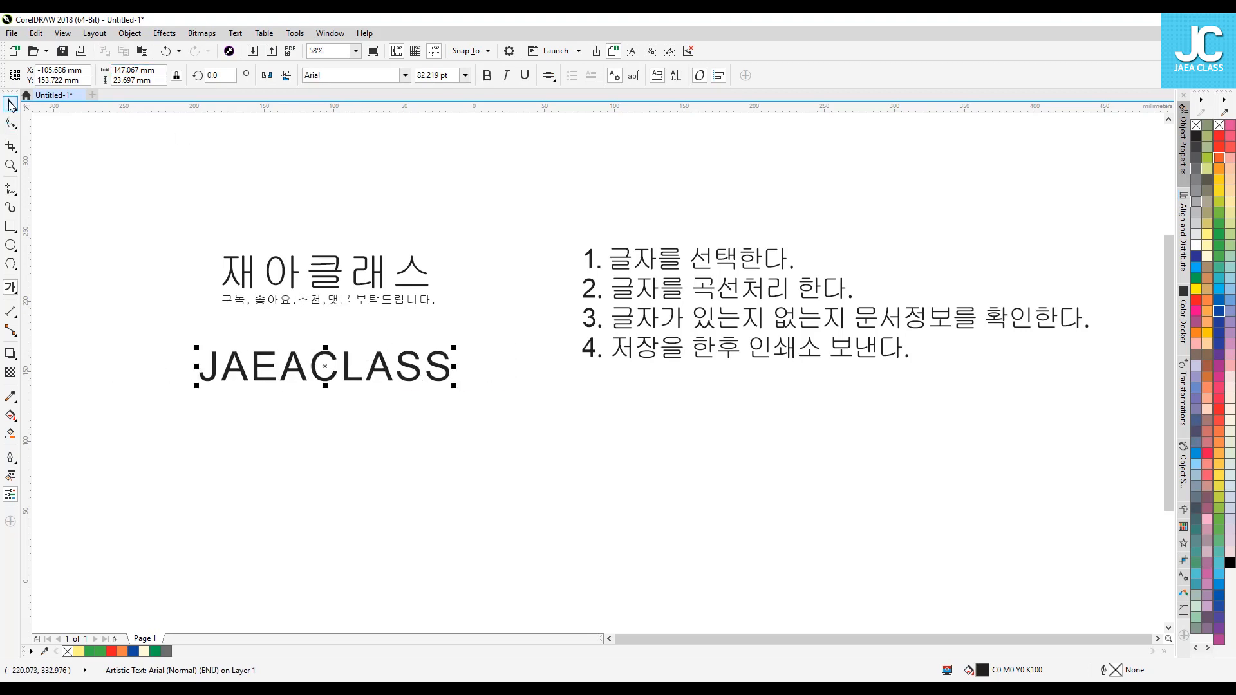
# Shrink JAEACLASS to about 98 mm wide and tighten its letter spacing with the Shape tool
pyautogui.click(10, 104)
pyautogui.moveTo(454, 385); pyautogui.dragTo(334, 335)
pyautogui.press('F10')
pyautogui.press('space')
pyautogui.click(439, 331)
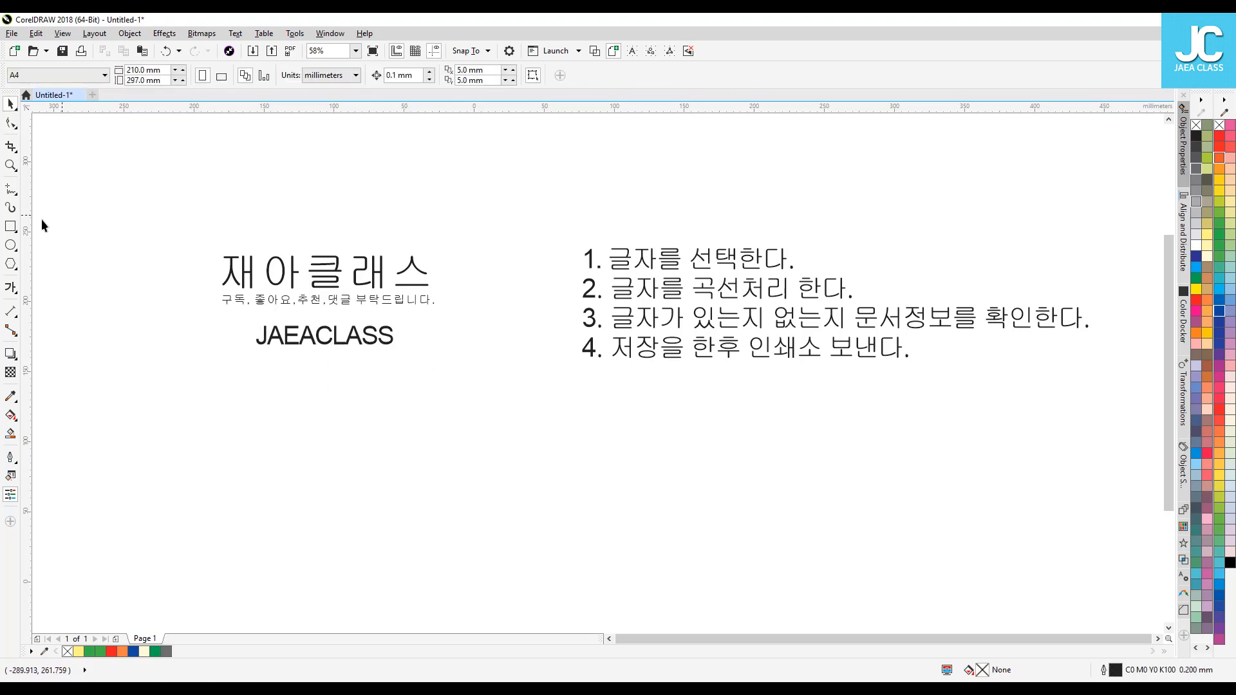
# Draw a rectangle about 229 mm wide around the three texts and create a shortened copy as a lower band about 36 mm high
pyautogui.click(10, 227)
pyautogui.moveTo(158, 215); pyautogui.dragTo(479, 398)
pyautogui.press('space')
pyautogui.moveTo(320, 211); pyautogui.dragTo(321, 343)
pyautogui.rightClick(321, 343)
# Centre the JAEACLASS text horizontally and vertically in the lower band
pyautogui.click(321, 342)
pyautogui.keyDown('shift'); pyautogui.click(343, 381); pyautogui.keyUp('shift')
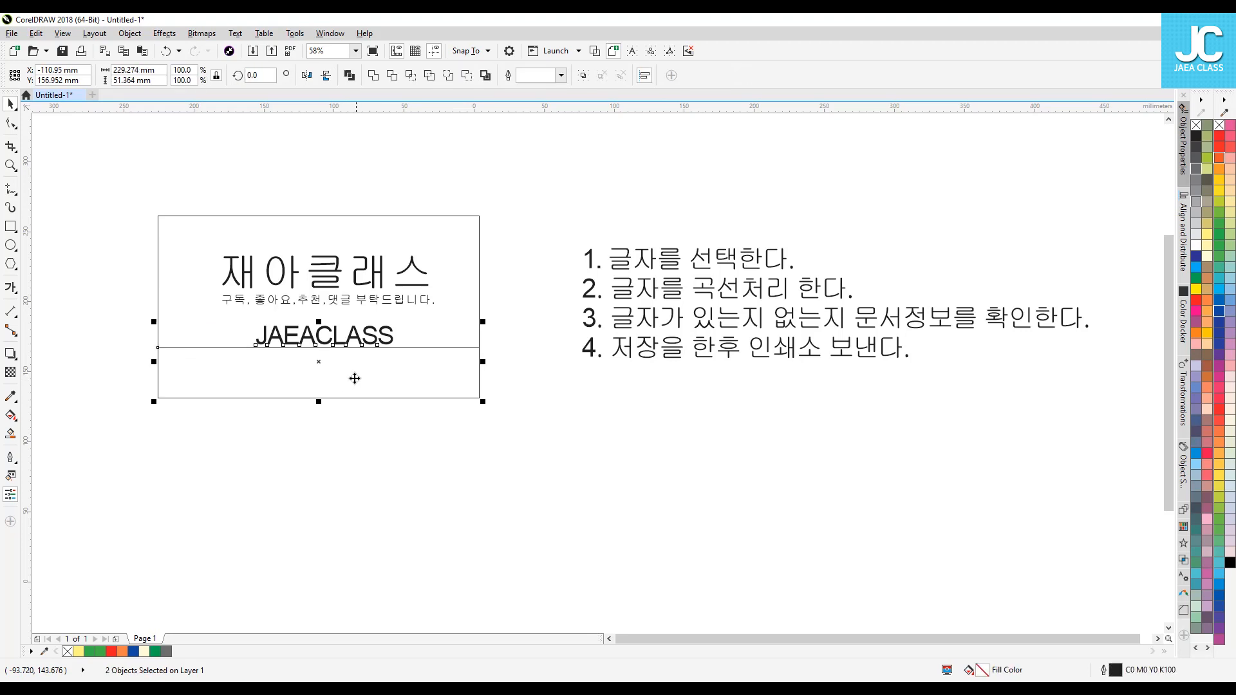
pyautogui.press('e')
pyautogui.press('c')
# Fill the JAEACLASS text with dark blue (C100 M100 Y0 K0)
pyautogui.click(423, 413)
pyautogui.moveTo(511, 461); pyautogui.dragTo(200, 354)
pyautogui.click(1196, 257)
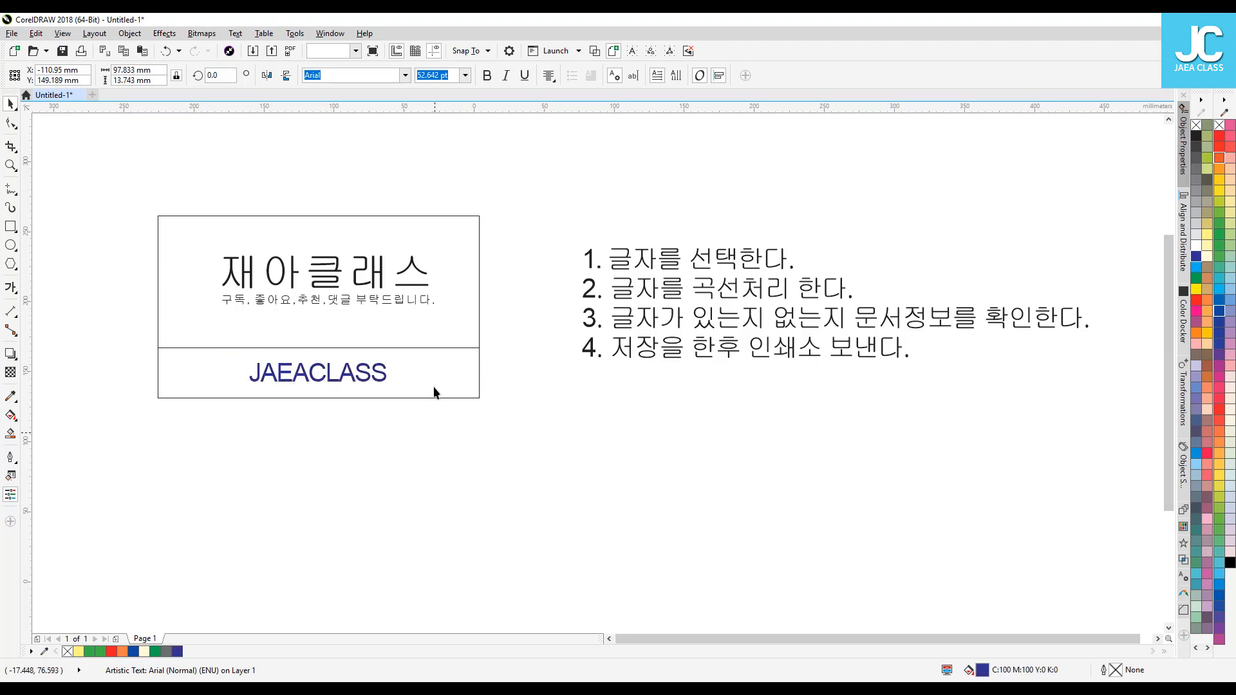
# Fill the lower band yellow and the large rectangle blue
pyautogui.click(432, 386)
pyautogui.click(1196, 289)
pyautogui.click(441, 321)
pyautogui.click(1221, 314)
# Bring the three texts in front of the rectangles and fill them white
pyautogui.moveTo(546, 548); pyautogui.dragTo(187, 145)
pyautogui.hotkey('shift', 'pageup')
pyautogui.click(188, 145)
pyautogui.moveTo(445, 185); pyautogui.dragTo(268, 453)
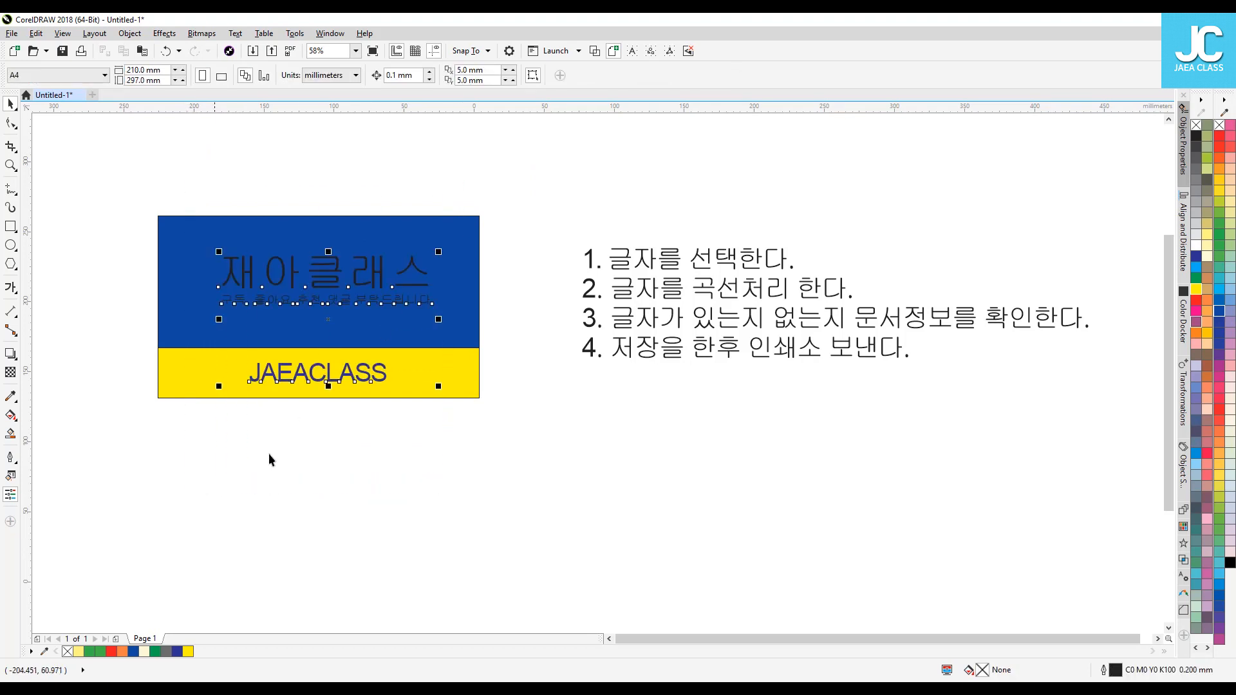
pyautogui.click(1195, 245)
# Set the font of all three texts in the sign to 배달의민족 도현
pyautogui.moveTo(513, 227); pyautogui.dragTo(175, 475)
pyautogui.click(406, 76)
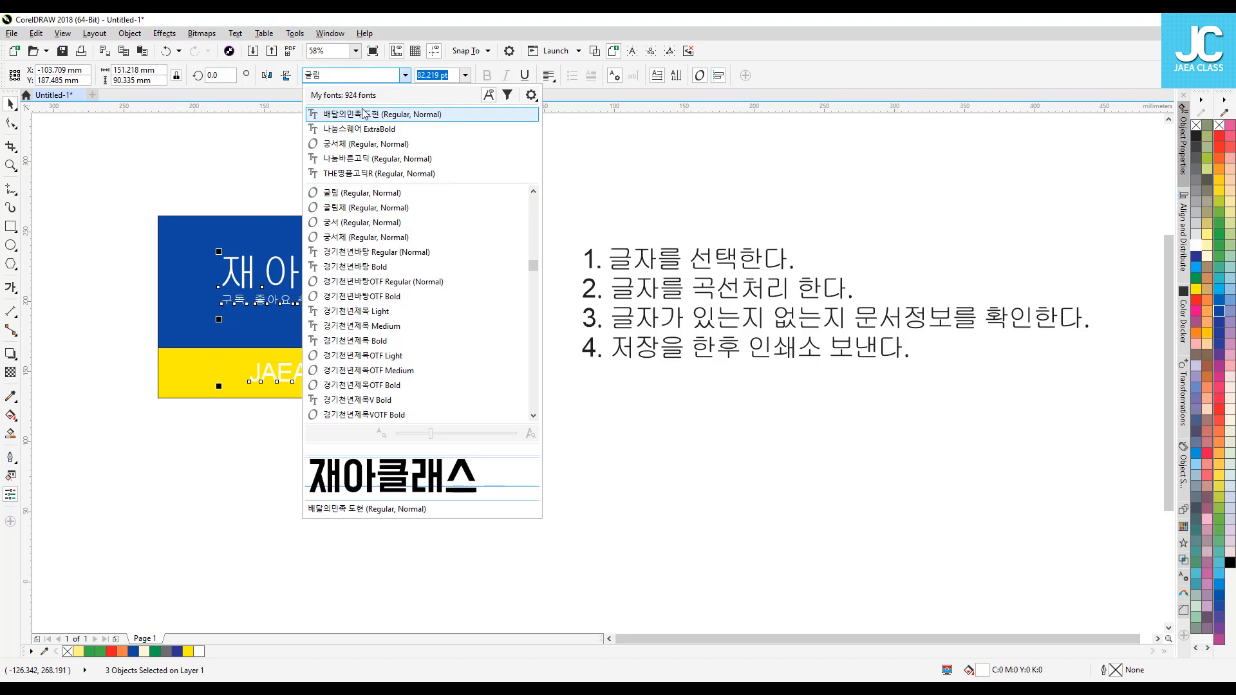
pyautogui.click(361, 115)
pyautogui.click(465, 488)
# Fill the JAEACLASS text black and centre it vertically in the yellow band
pyautogui.moveTo(464, 487); pyautogui.dragTo(198, 342)
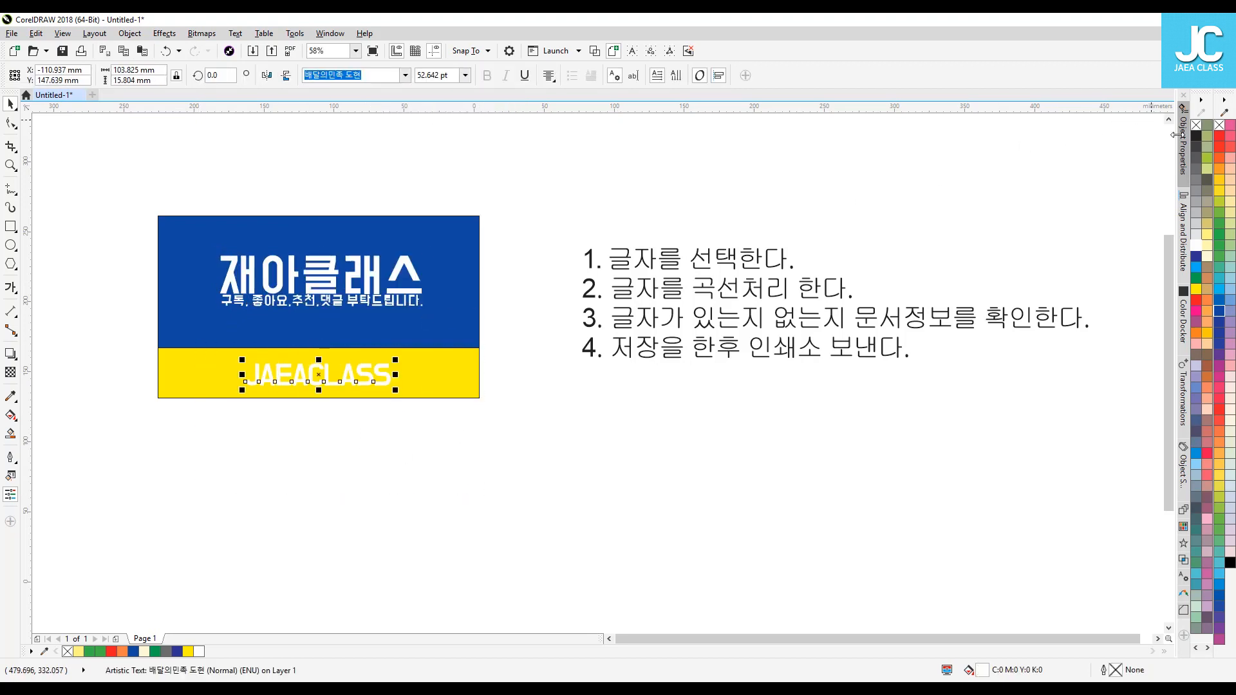
pyautogui.click(1195, 136)
pyautogui.keyDown('shift'); pyautogui.click(441, 353); pyautogui.keyUp('shift')
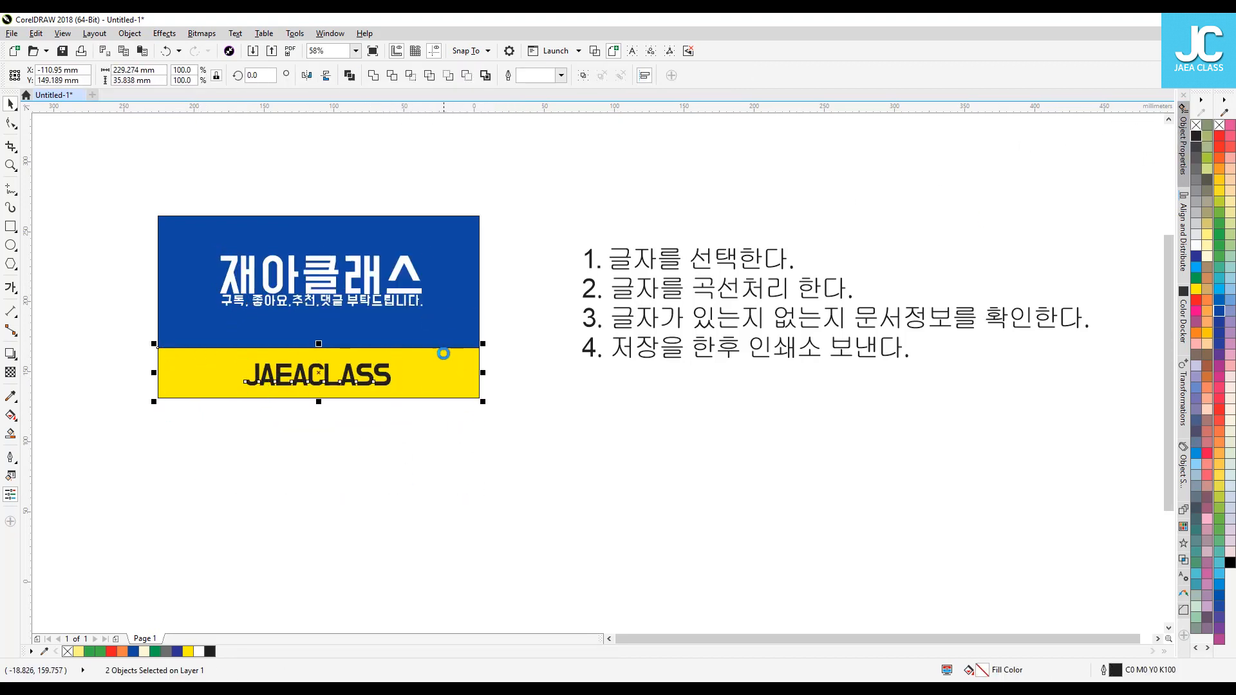
pyautogui.press('e')
pyautogui.press('Escape')
# Move the subtitle slightly down from the title and tighten the title's letter spacing with the Shape tool
pyautogui.click(363, 303)
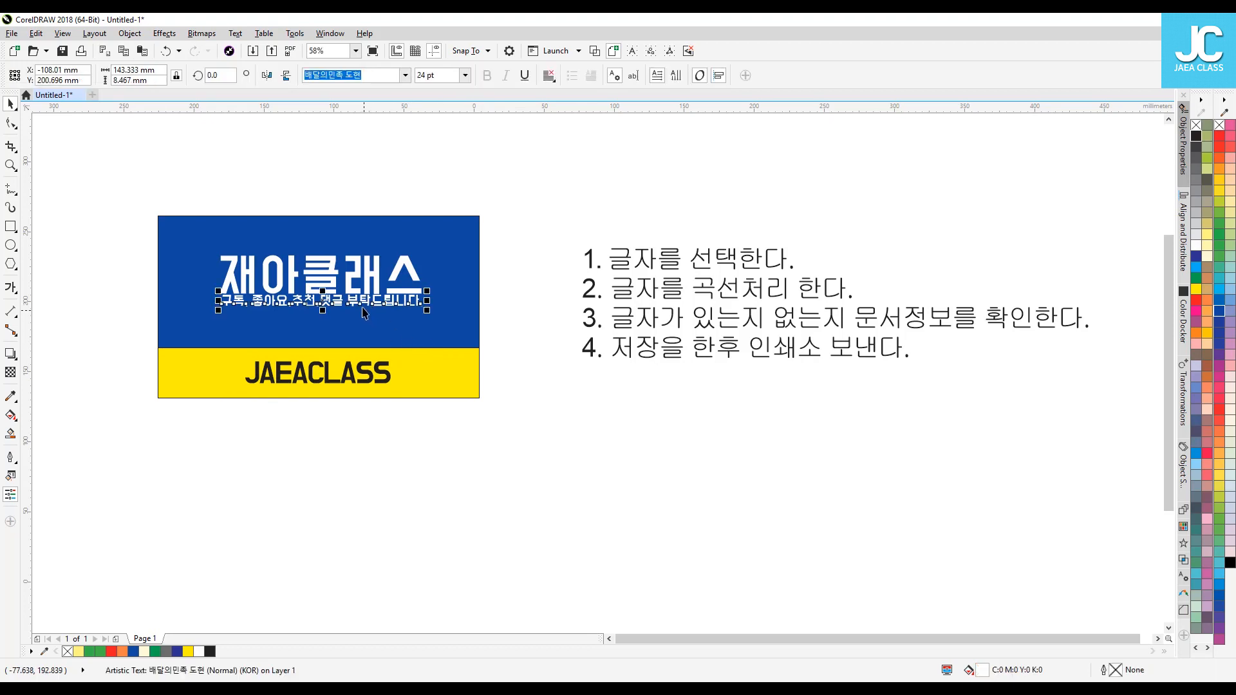
pyautogui.moveTo(363, 304); pyautogui.dragTo(406, 300)
pyautogui.click(361, 279)
pyautogui.press('F10')
pyautogui.press('space')
# Slant the "재아클래스" title to the right and stretch it to about 142 mm wide
pyautogui.click(352, 272)
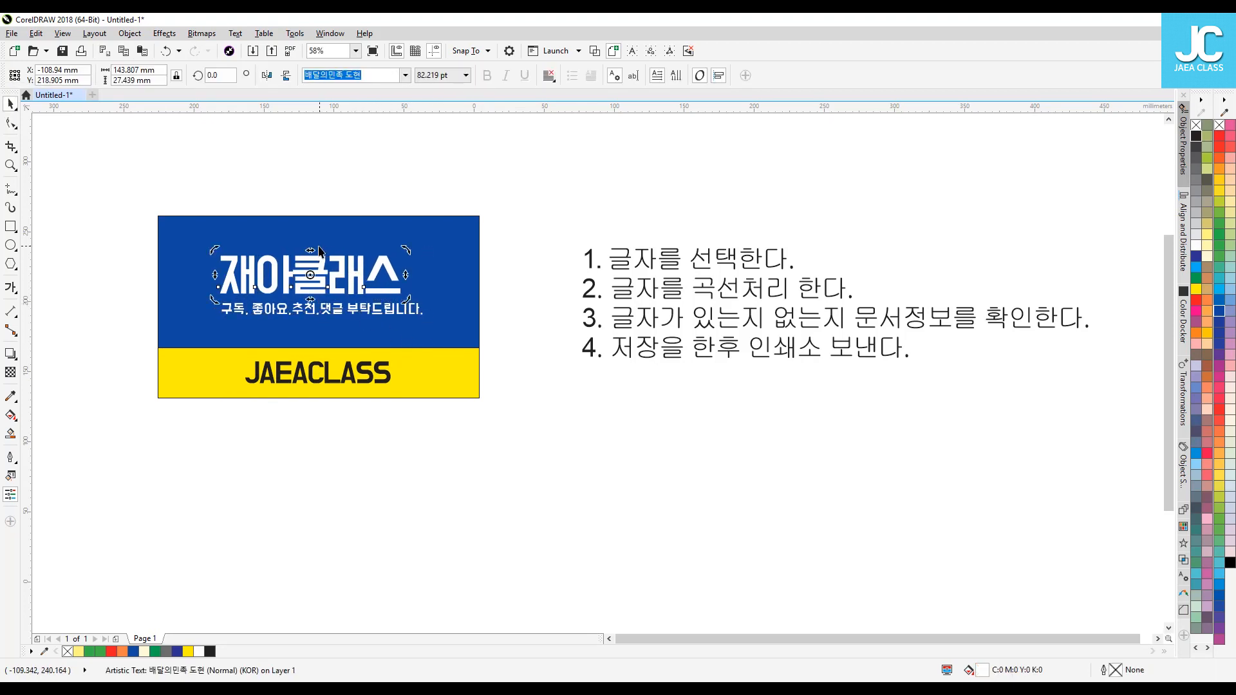
pyautogui.moveTo(311, 250); pyautogui.dragTo(322, 250)
pyautogui.click(394, 260)
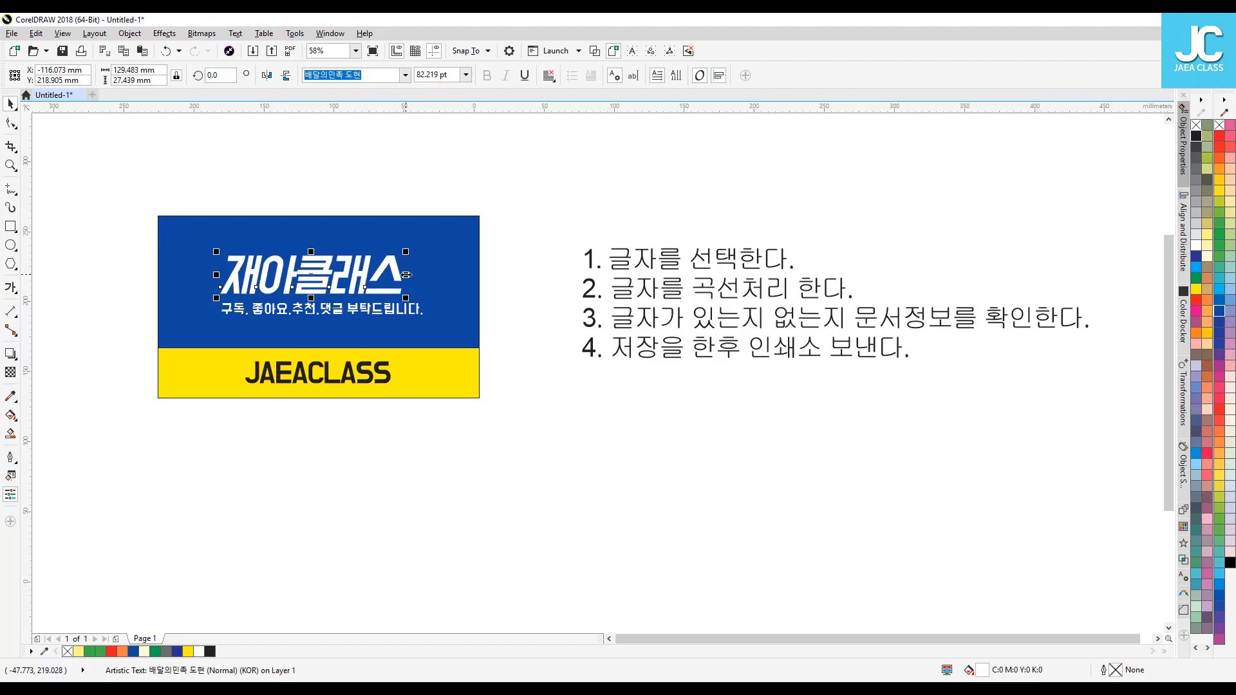
pyautogui.moveTo(407, 275); pyautogui.dragTo(424, 275)
pyautogui.click(508, 235)
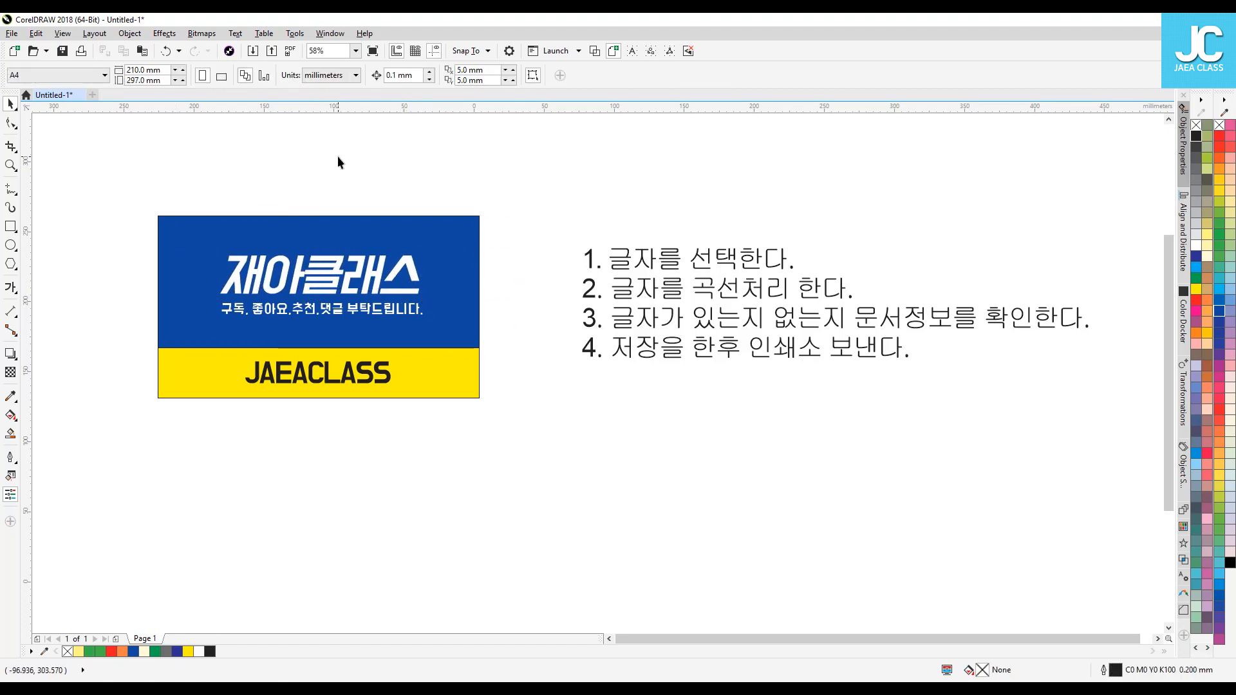
# Draw a small circle, place a red-filled copy above the end of the title and delete the original circle
pyautogui.press('F7')
pyautogui.moveTo(108, 230)
pyautogui.mouseDown()
pyautogui.moveTo(126, 248)
pyautogui.moveTo(409, 236)
pyautogui.mouseUp()
pyautogui.press('space')
pyautogui.rightClick(409, 236)
pyautogui.click(1196, 300)
pyautogui.moveTo(243, 139); pyautogui.dragTo(40, 278)
pyautogui.press('Delete')
# Remove the red circle's outline and adjust it to sit just above the title's last letter
pyautogui.click(432, 237)
pyautogui.rightClick(1195, 125)
pyautogui.moveTo(444, 223); pyautogui.dragTo(435, 233)
pyautogui.click(580, 171)
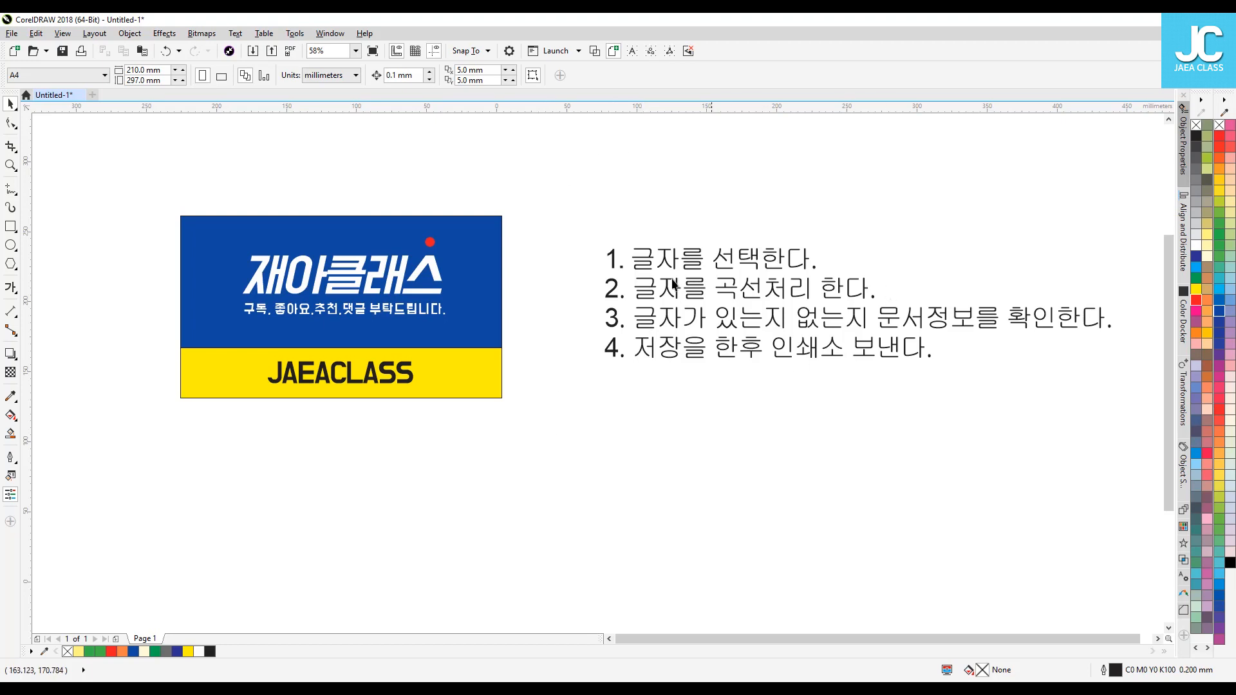
pyautogui.click(396, 278)
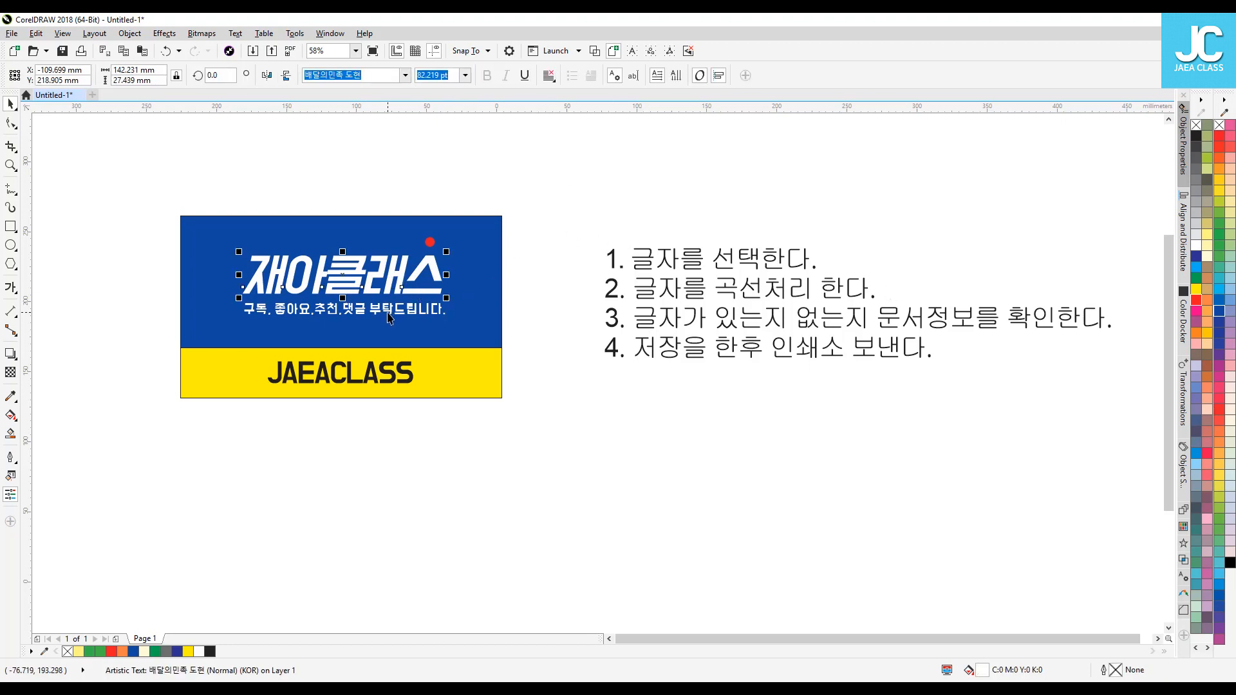
pyautogui.keyDown('shift'); pyautogui.click(388, 314); pyautogui.keyUp('shift')
pyautogui.keyDown('shift'); pyautogui.click(388, 374); pyautogui.keyUp('shift')
pyautogui.click(512, 385)
pyautogui.click(403, 274)
pyautogui.click(559, 359)
# Convert the "재아클래스" title and the subtitle line to curves
pyautogui.click(424, 273)
pyautogui.hotkey('ctrl', 'q')
pyautogui.click(381, 309)
pyautogui.hotkey('ctrl', 'q')
pyautogui.moveTo(513, 433); pyautogui.dragTo(229, 241)
# Undo the conversion of the title and subtitle to curves
pyautogui.hotkey('ctrl', 'z')
pyautogui.hotkey('ctrl', 'z')
pyautogui.hotkey('ctrl', 'z')
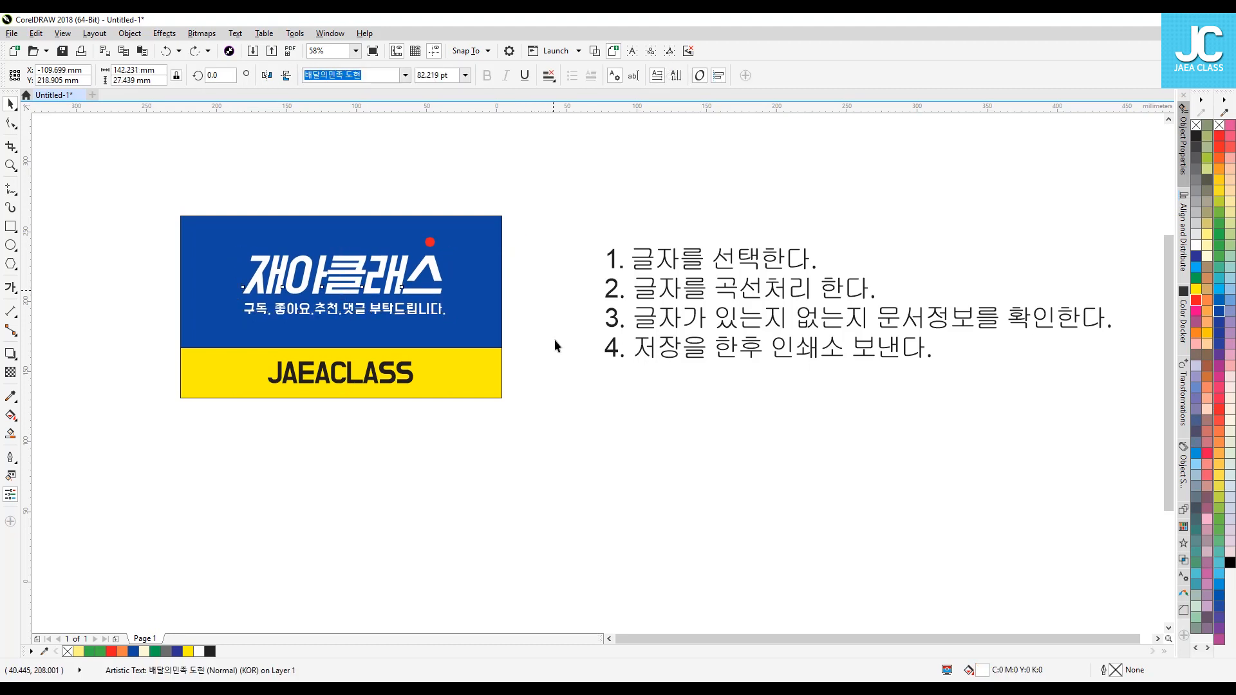
pyautogui.click(542, 193)
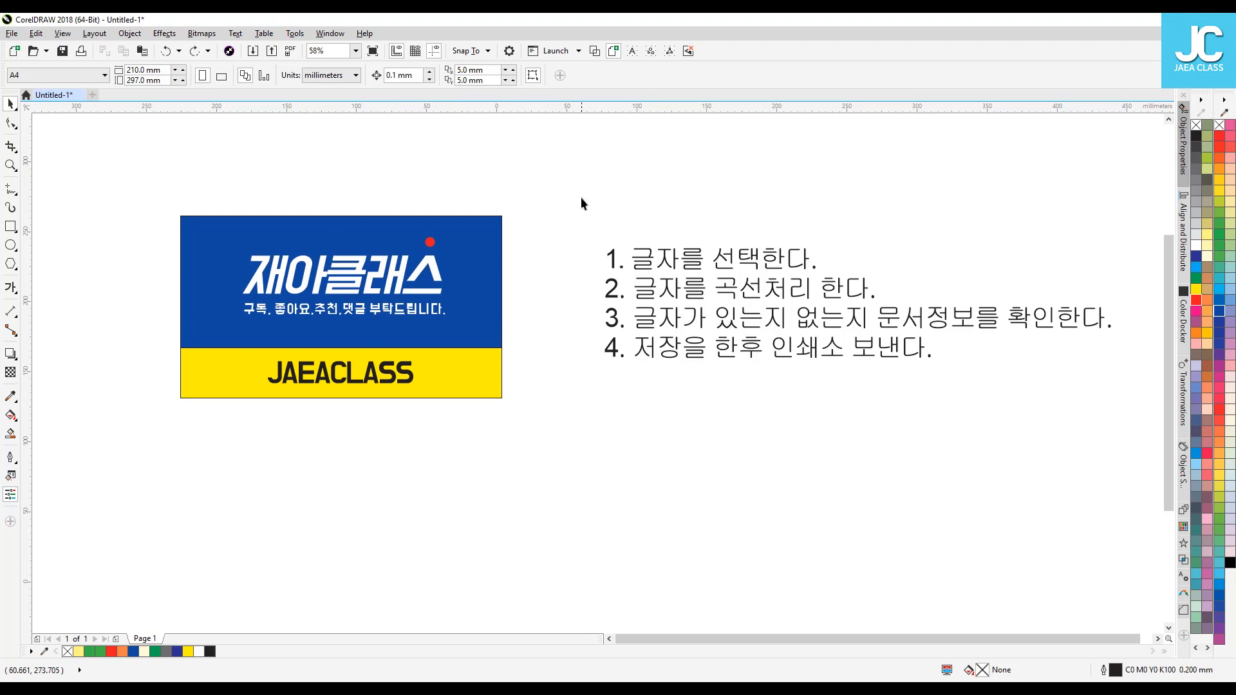
# Examine the Text Statistics in the document properties for live text objects and the fonts used
pyautogui.click(11, 33)
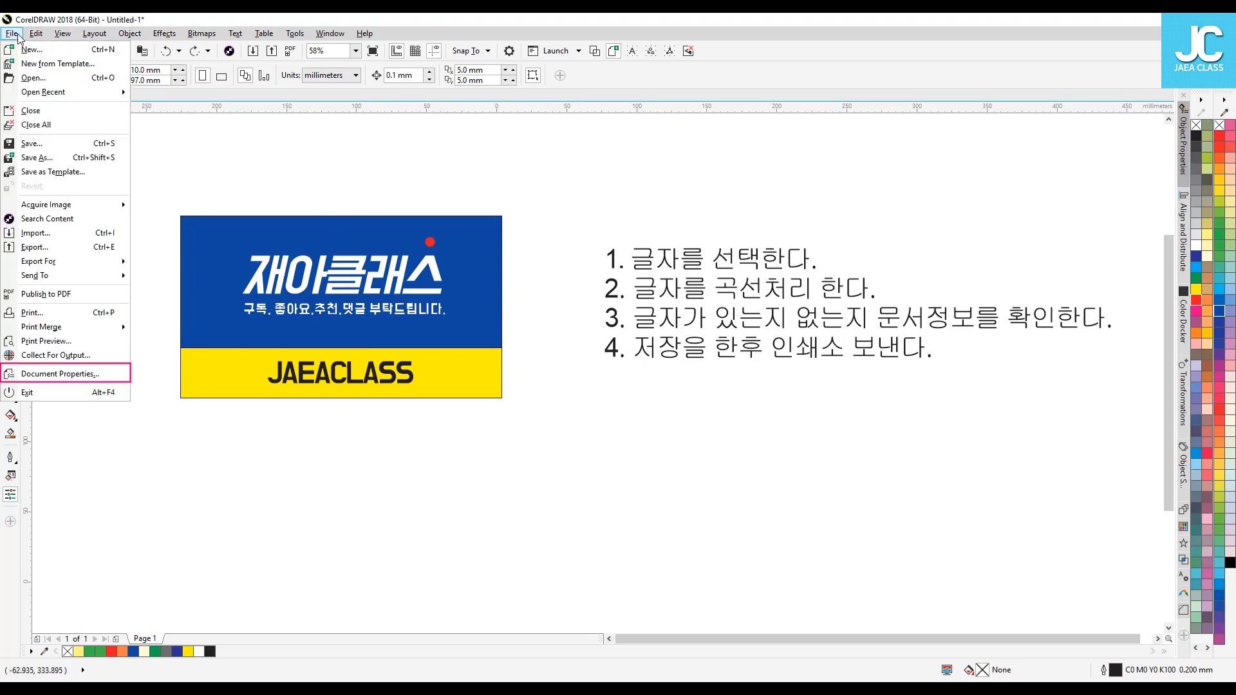
pyautogui.click(58, 374)
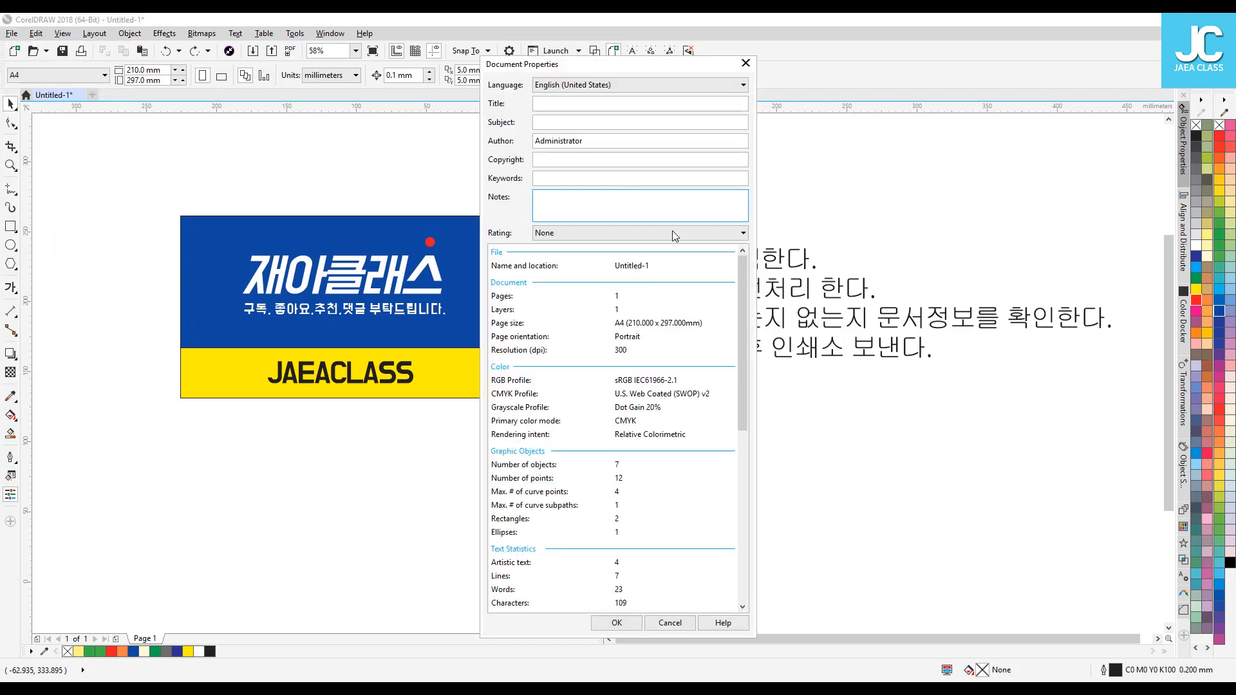
pyautogui.moveTo(745, 365); pyautogui.dragTo(740, 458)
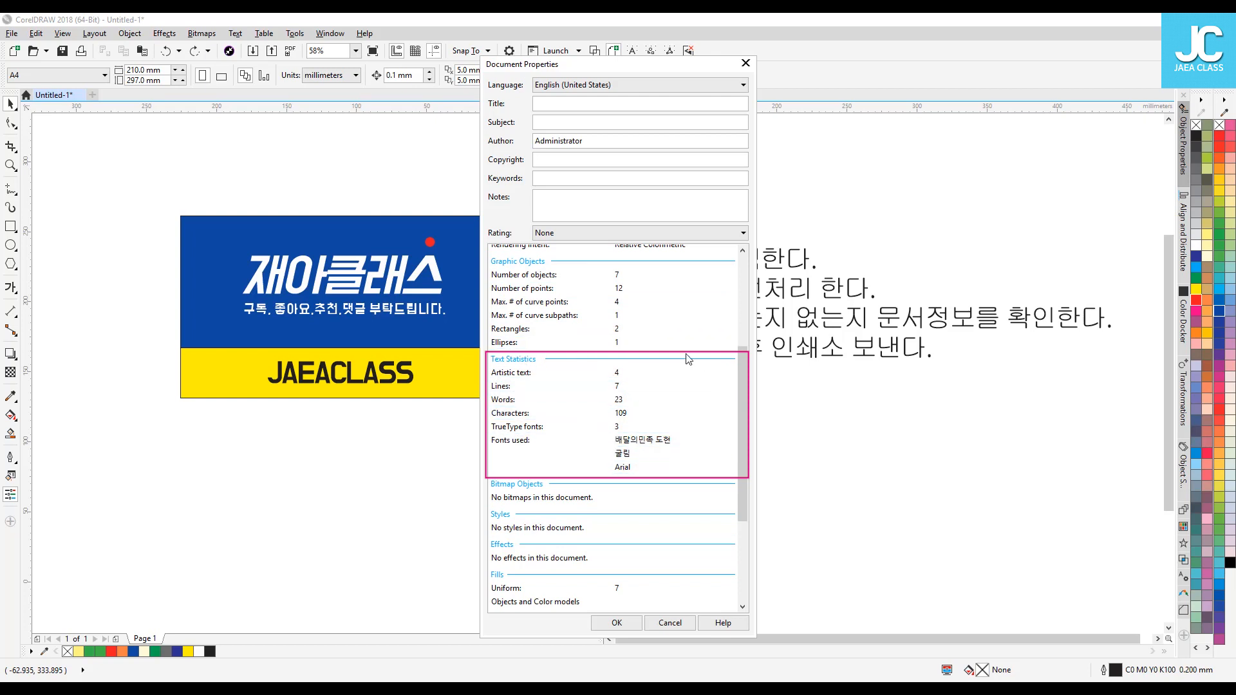
pyautogui.click(624, 624)
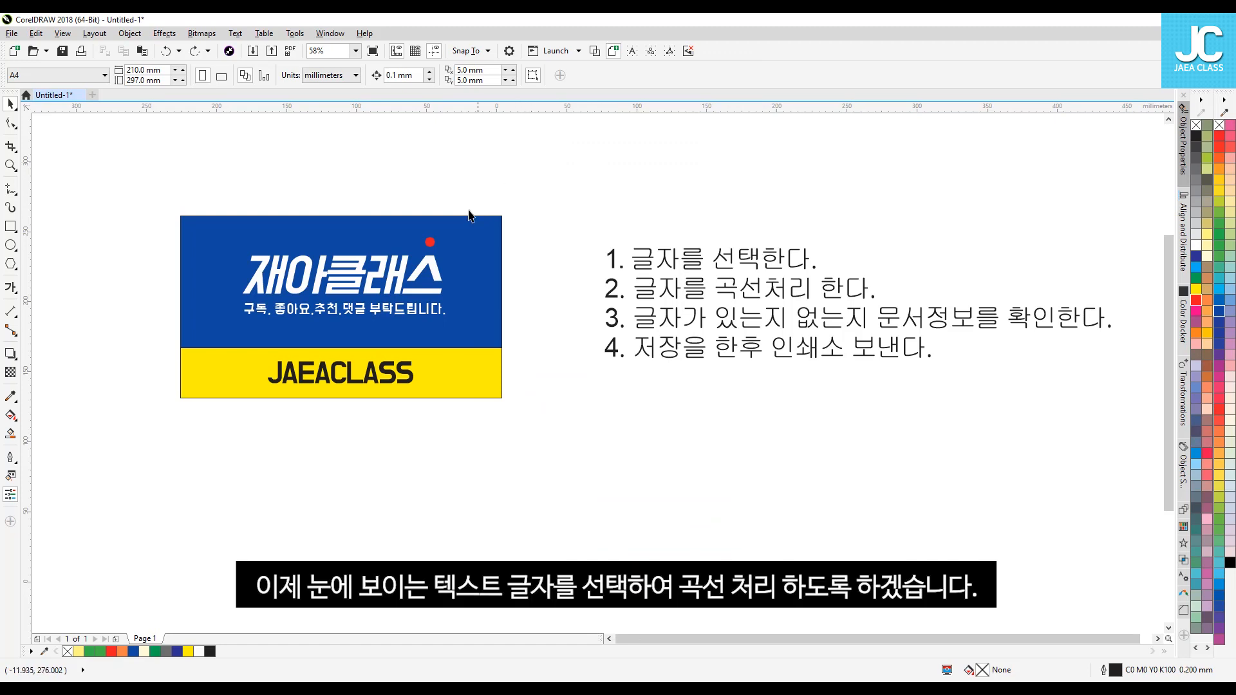
# Convert the sign's title, subtitle and JAEACLASS text, plus the numbered instruction list, to curves
pyautogui.click(402, 274)
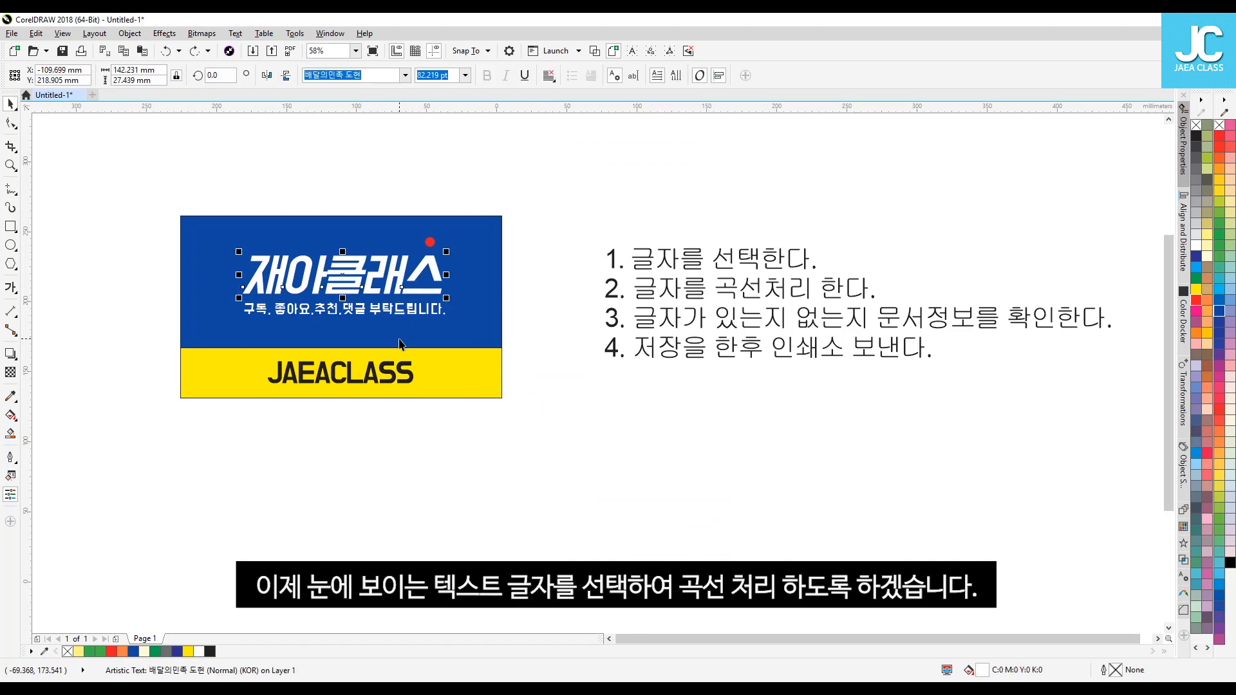
pyautogui.click(394, 310)
pyautogui.moveTo(518, 412); pyautogui.dragTo(232, 254)
pyautogui.hotkey('ctrl', 'q')
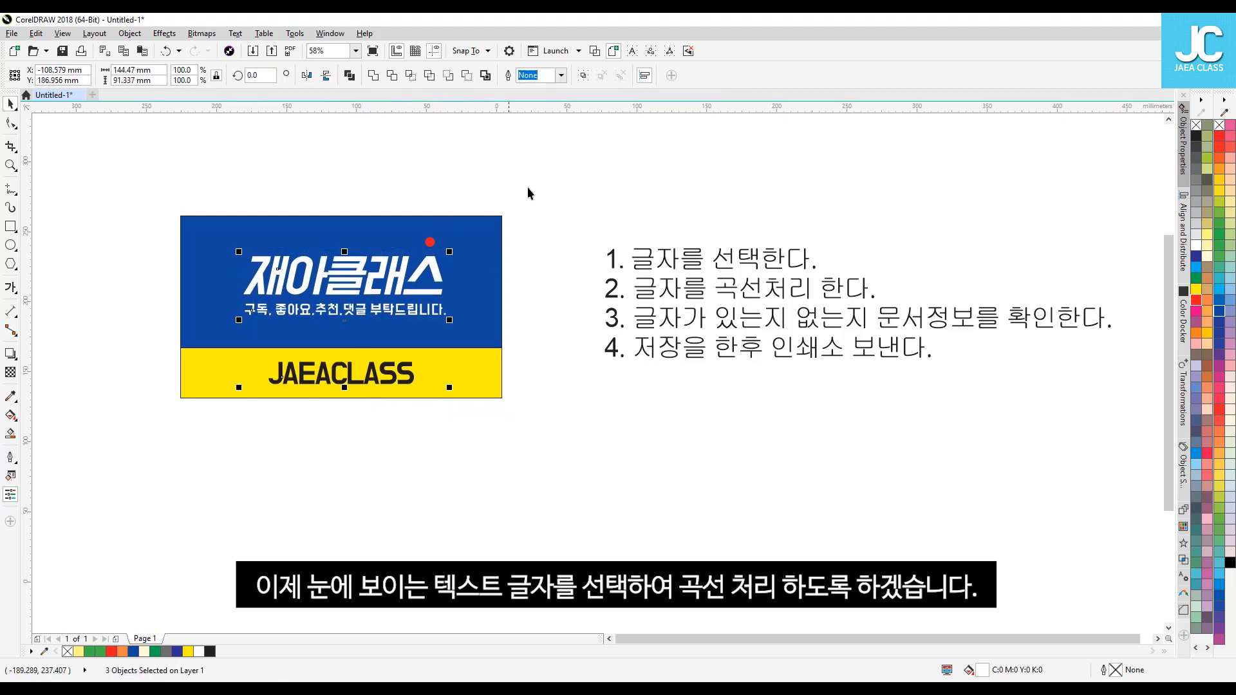
pyautogui.click(551, 184)
pyautogui.moveTo(569, 197); pyautogui.dragTo(1085, 438)
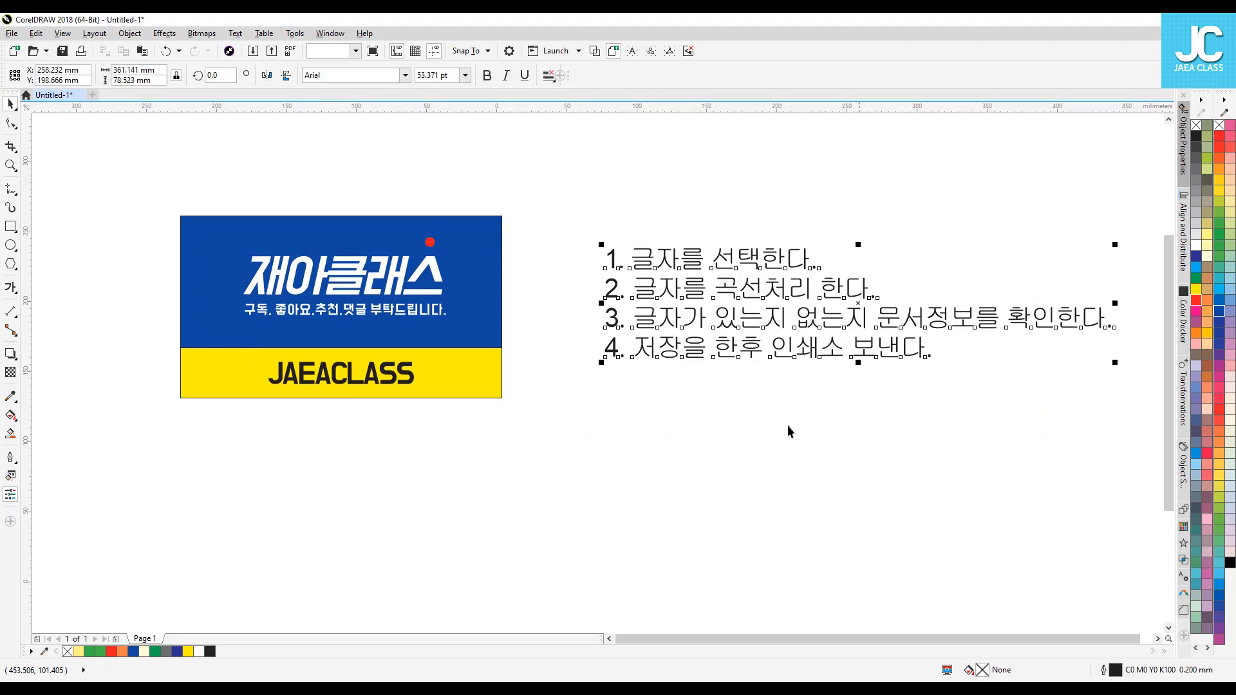
pyautogui.hotkey('ctrl', 'q')
pyautogui.click(554, 195)
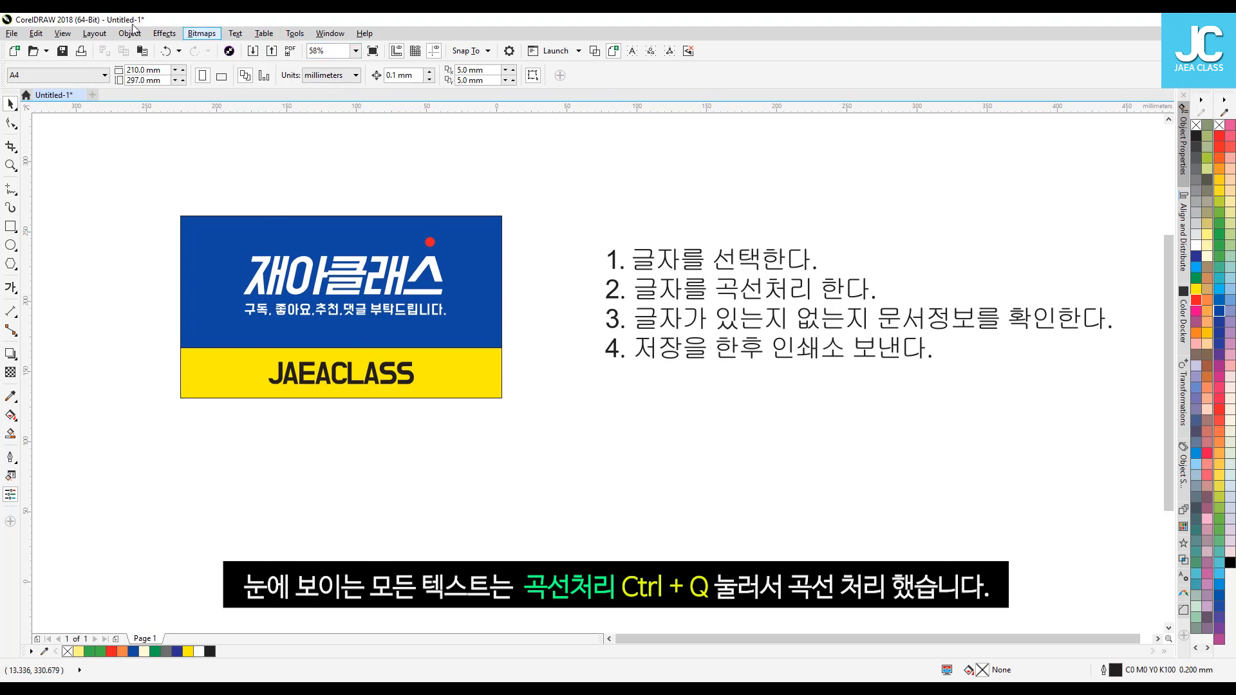
# Check the document properties' Text Statistics for remaining text objects and look at the available save commands
pyautogui.click(13, 34)
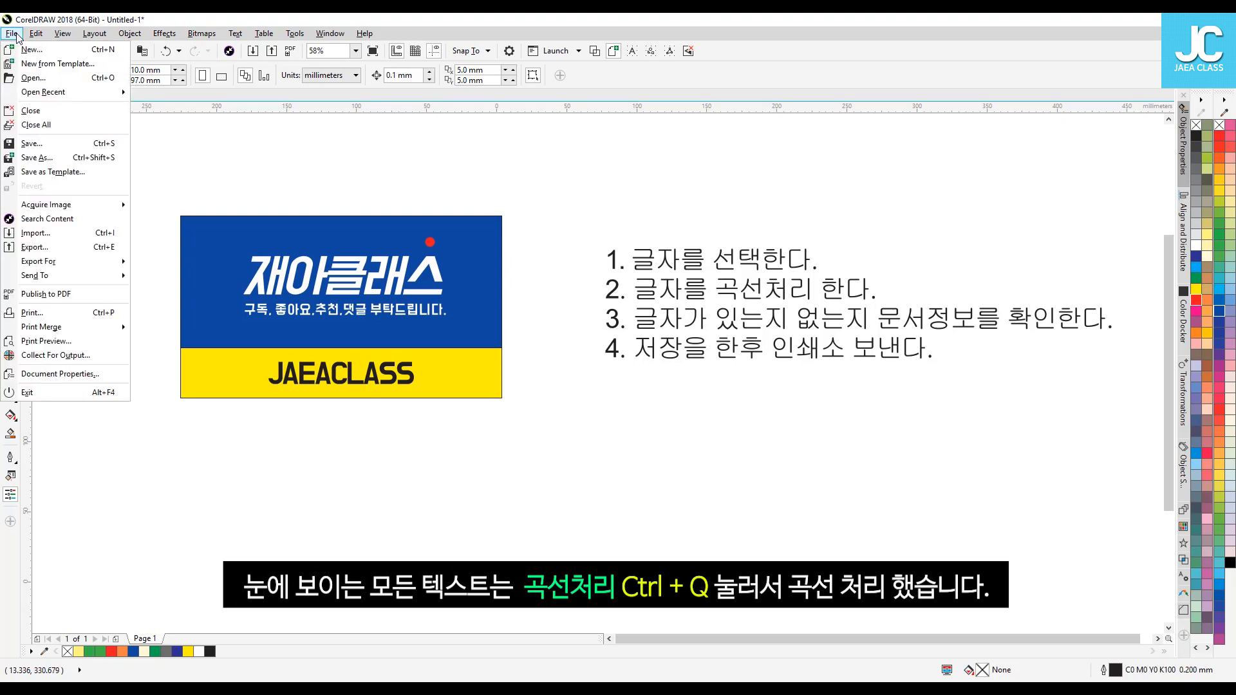
pyautogui.click(58, 375)
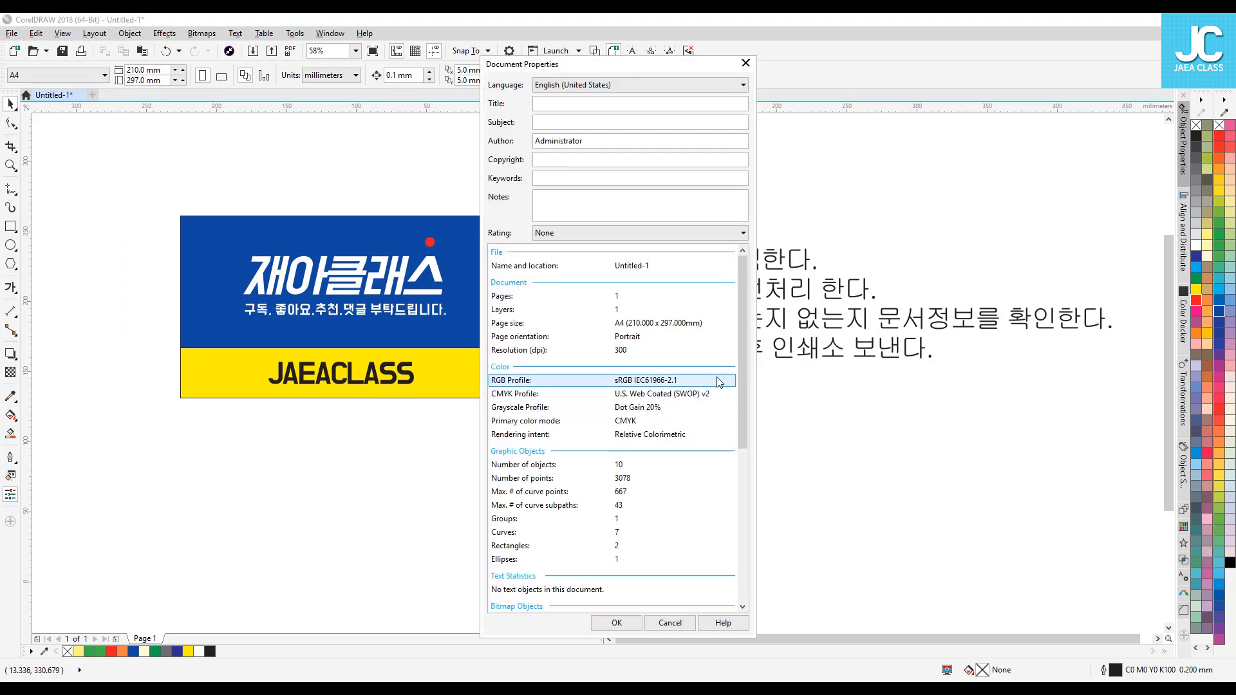
pyautogui.scroll(-4, 689, 441)
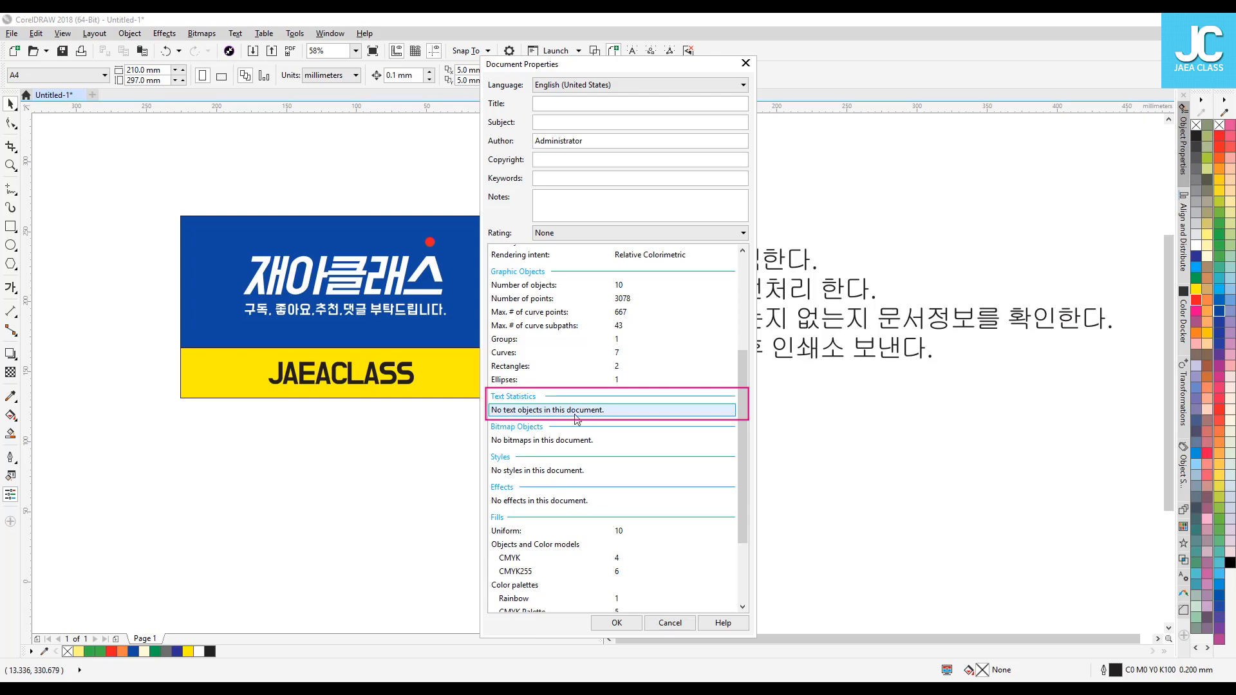
pyautogui.press('Escape')
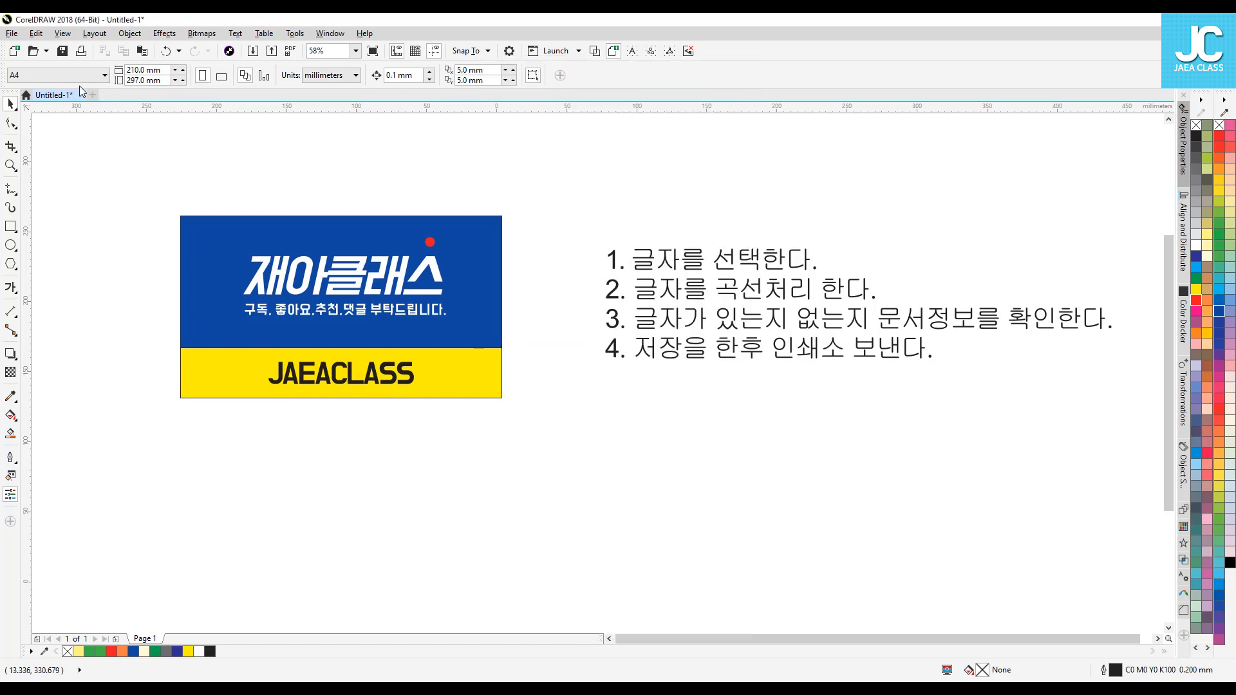
pyautogui.click(14, 35)
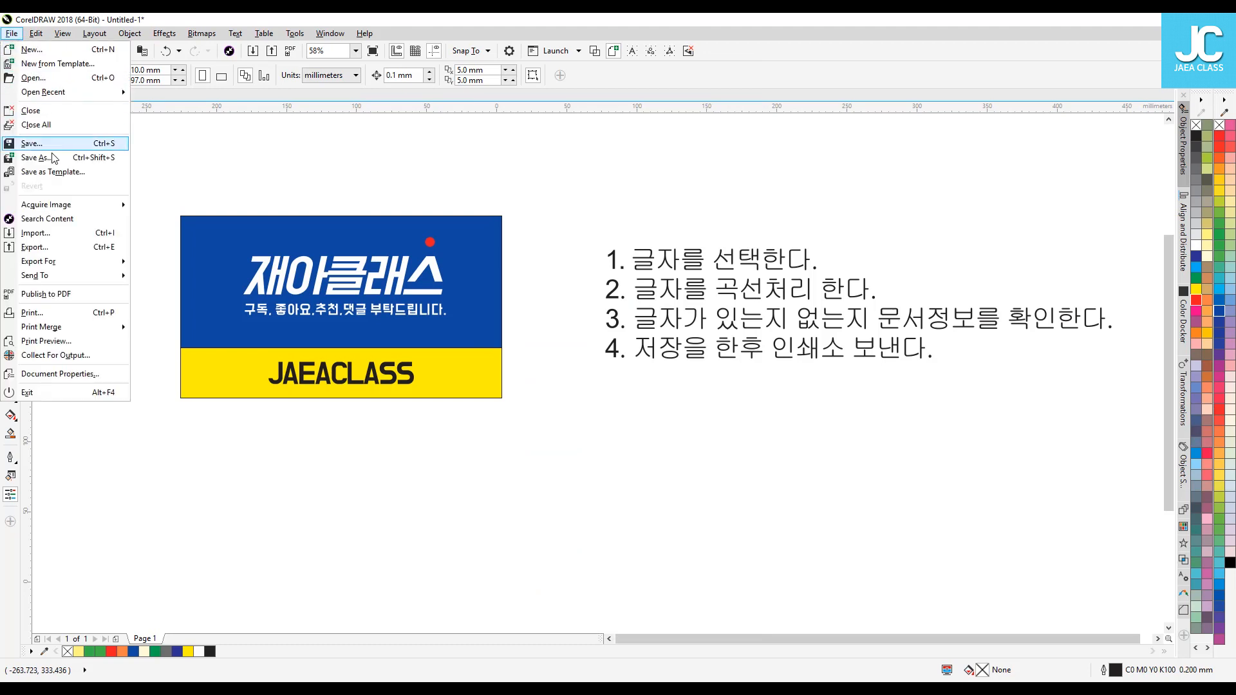
pyautogui.click(218, 166)
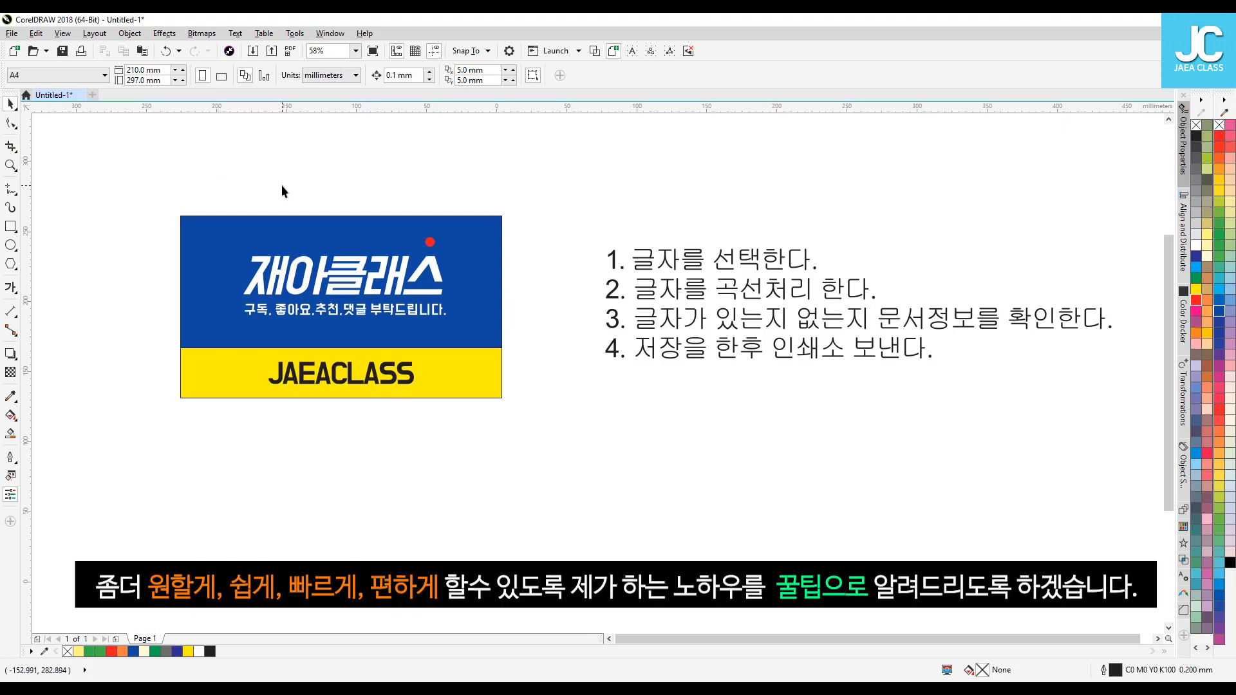
# Undo the curve conversions of the numbered list and the sign's text
pyautogui.hotkey('ctrl', 'z')
pyautogui.hotkey('ctrl', 'z')
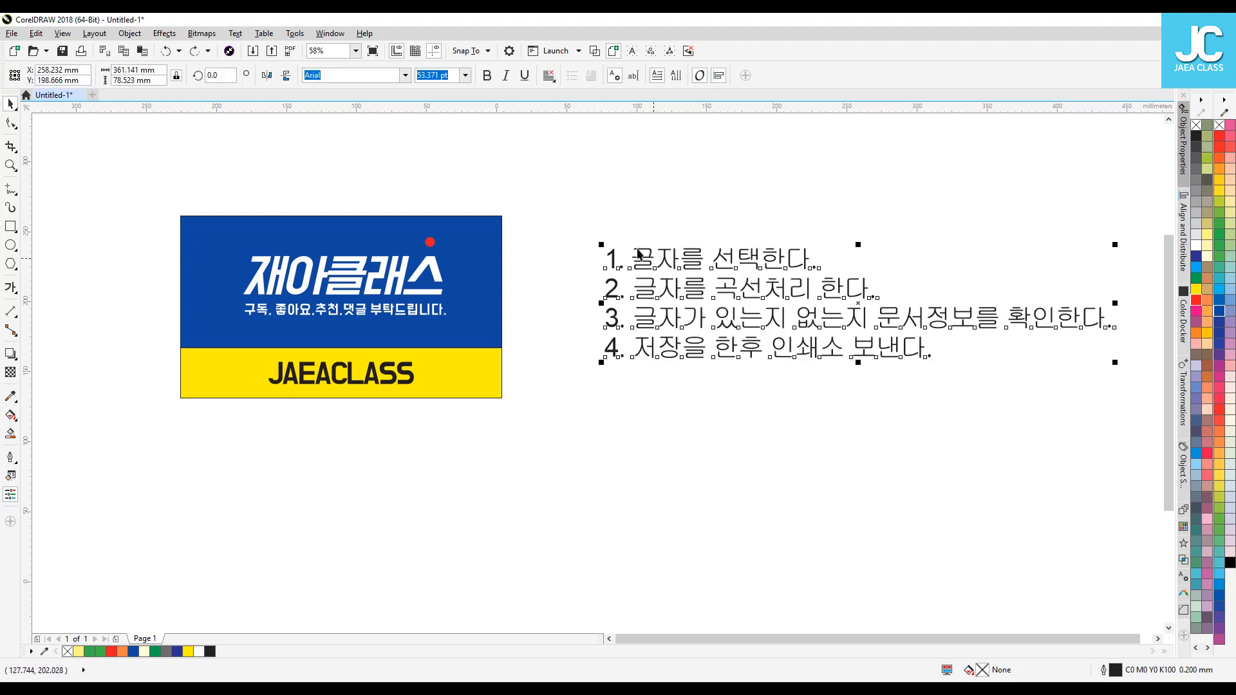
pyautogui.click(569, 195)
# Select the title, subtitle, JAEACLASS text and numbered list in turn to check that they are live text
pyautogui.click(401, 280)
pyautogui.click(397, 310)
pyautogui.click(591, 248)
pyautogui.click(393, 379)
pyautogui.click(330, 231)
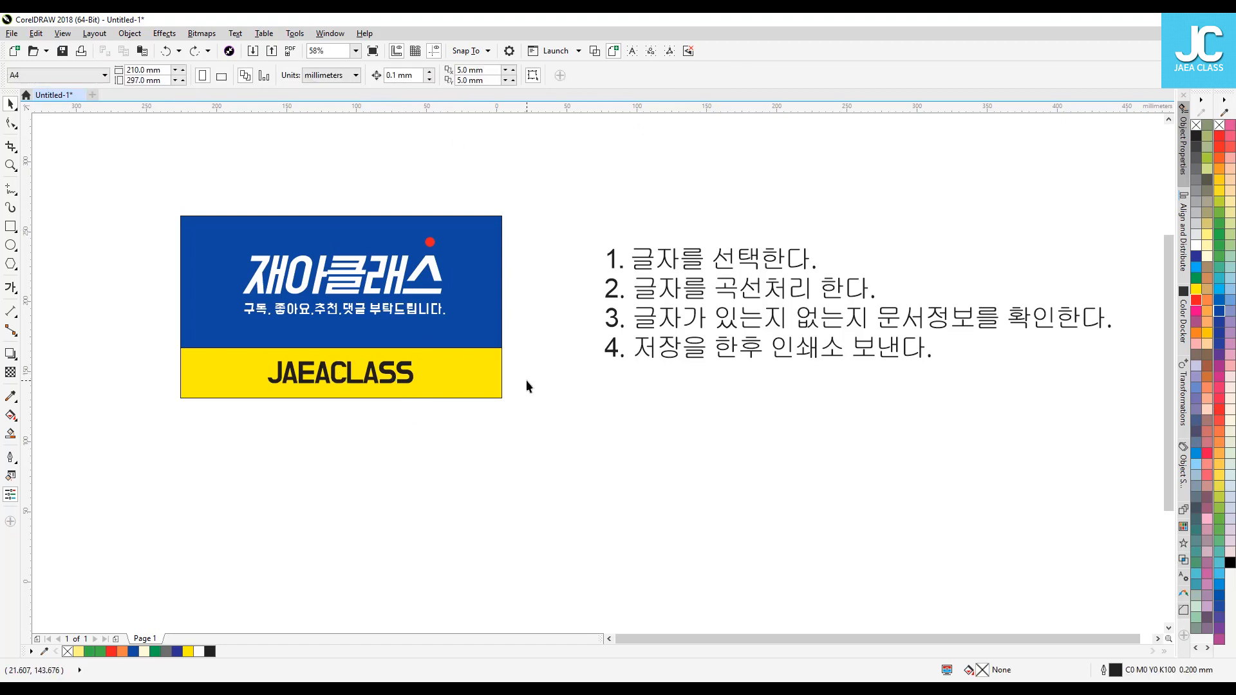
pyautogui.click(644, 281)
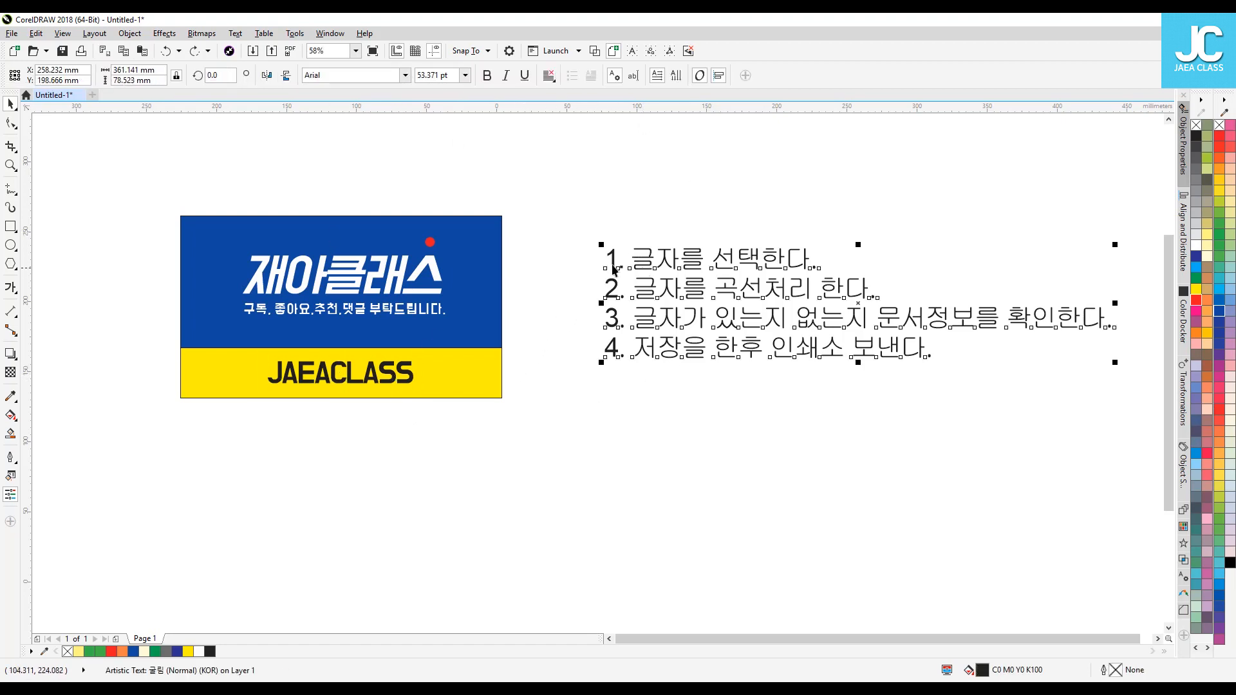
pyautogui.click(444, 273)
pyautogui.click(390, 314)
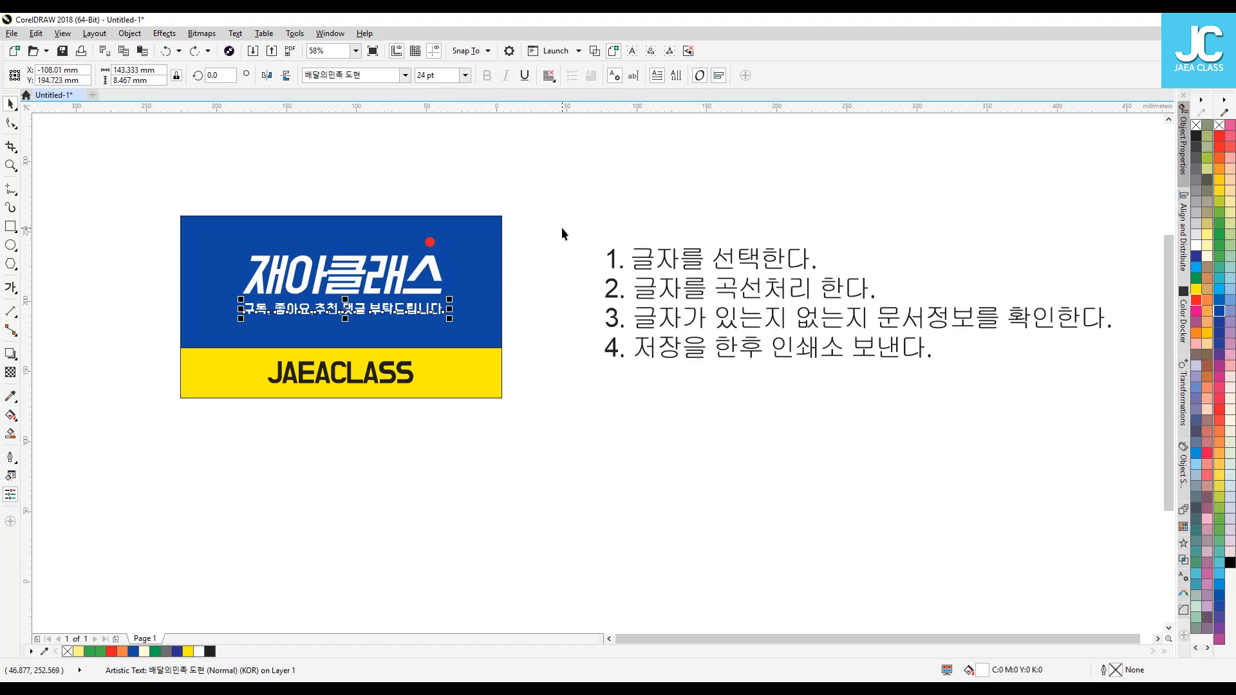
# Examine which editing and object commands are available with nothing selected
pyautogui.click(561, 226)
pyautogui.click(11, 34)
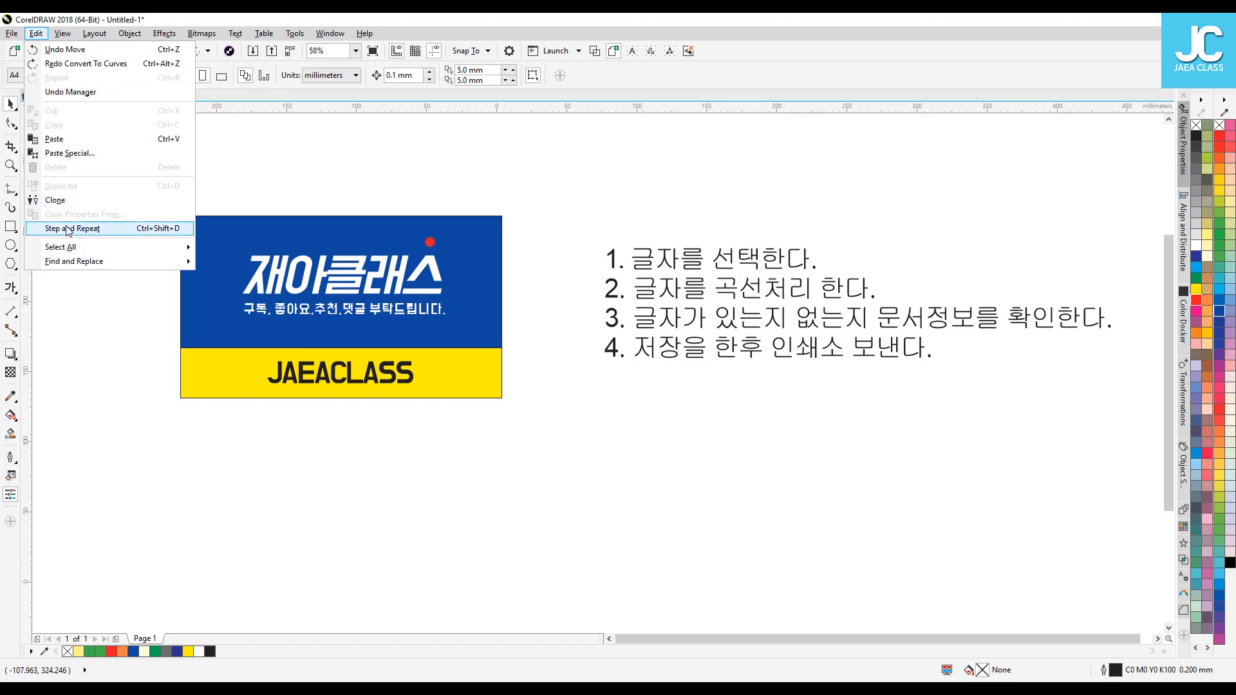
pyautogui.moveTo(129, 33)
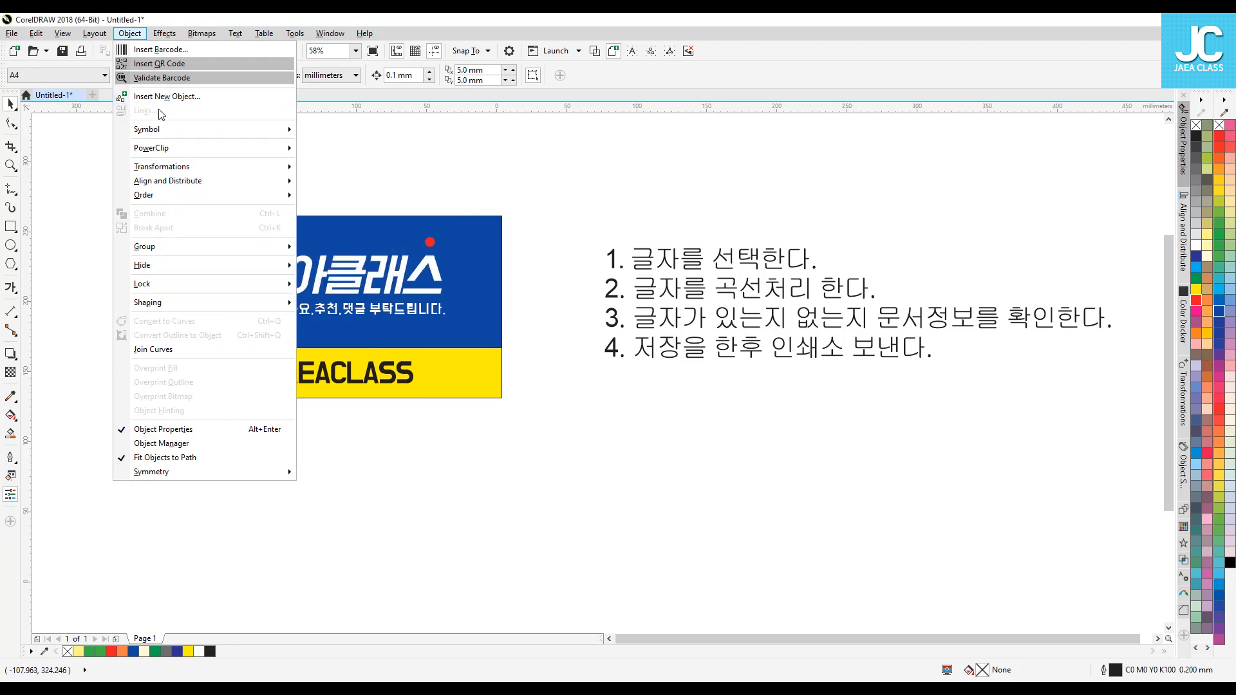
pyautogui.click(411, 157)
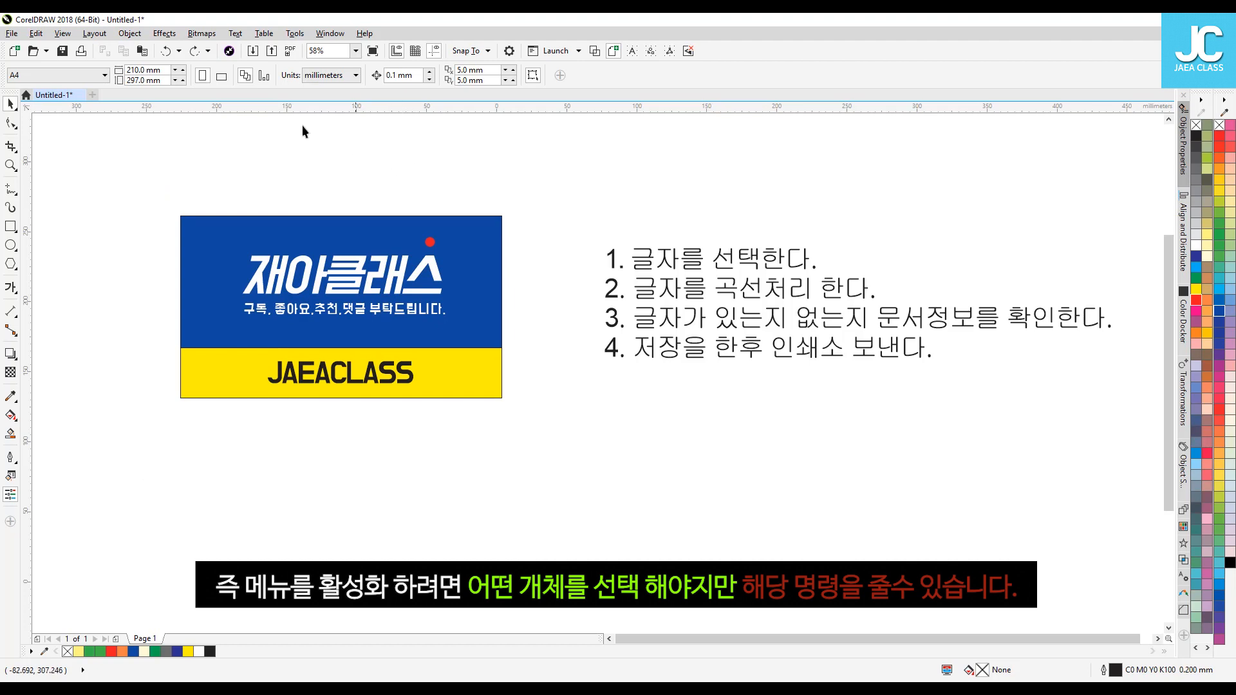
pyautogui.click(38, 35)
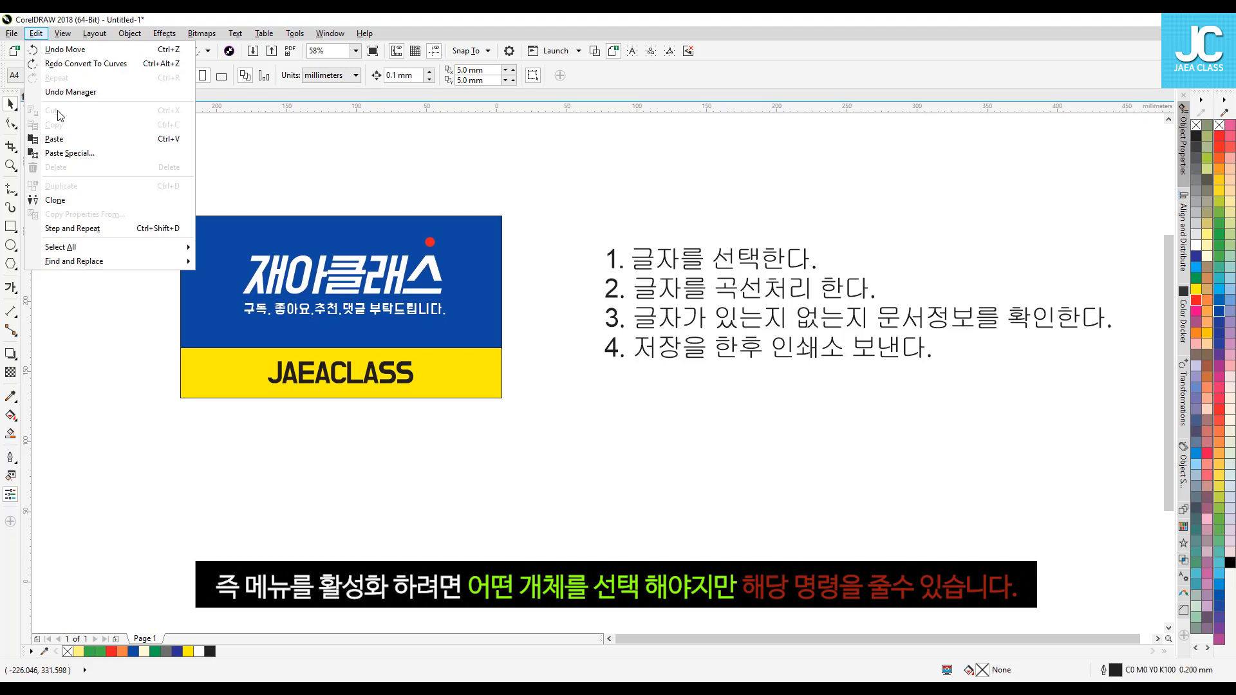
pyautogui.click(293, 142)
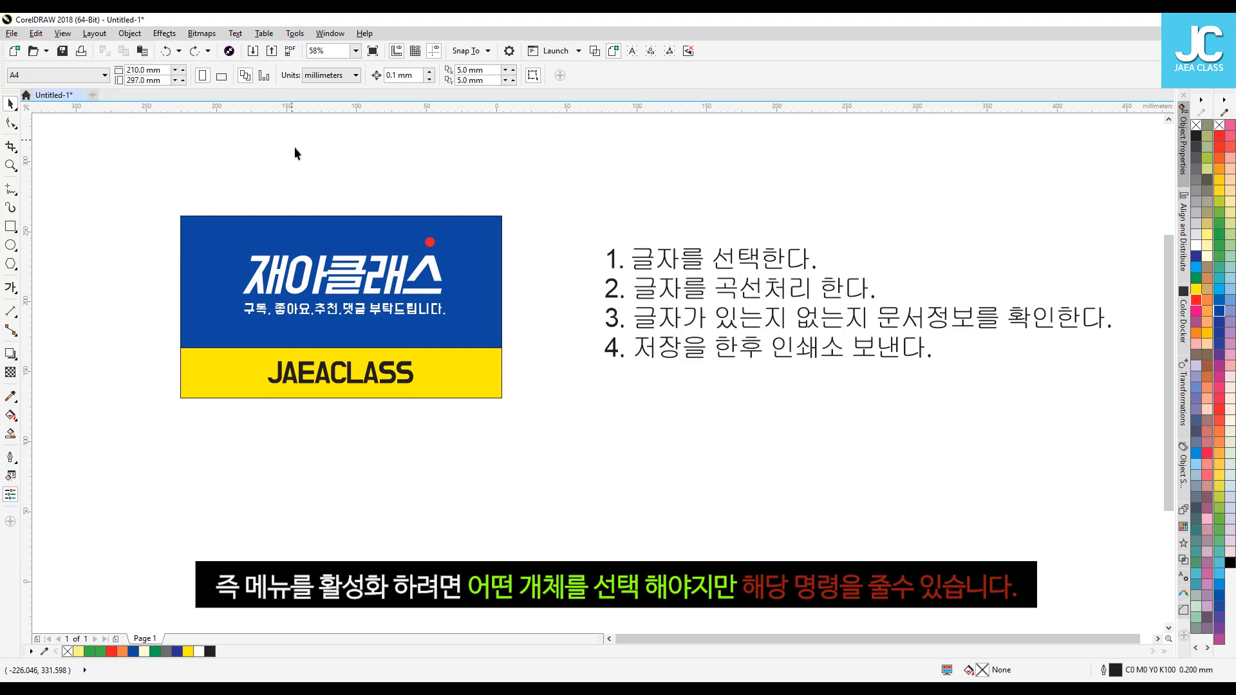
# Select the "재아클래스" title and examine which editing commands are available for it
pyautogui.click(325, 280)
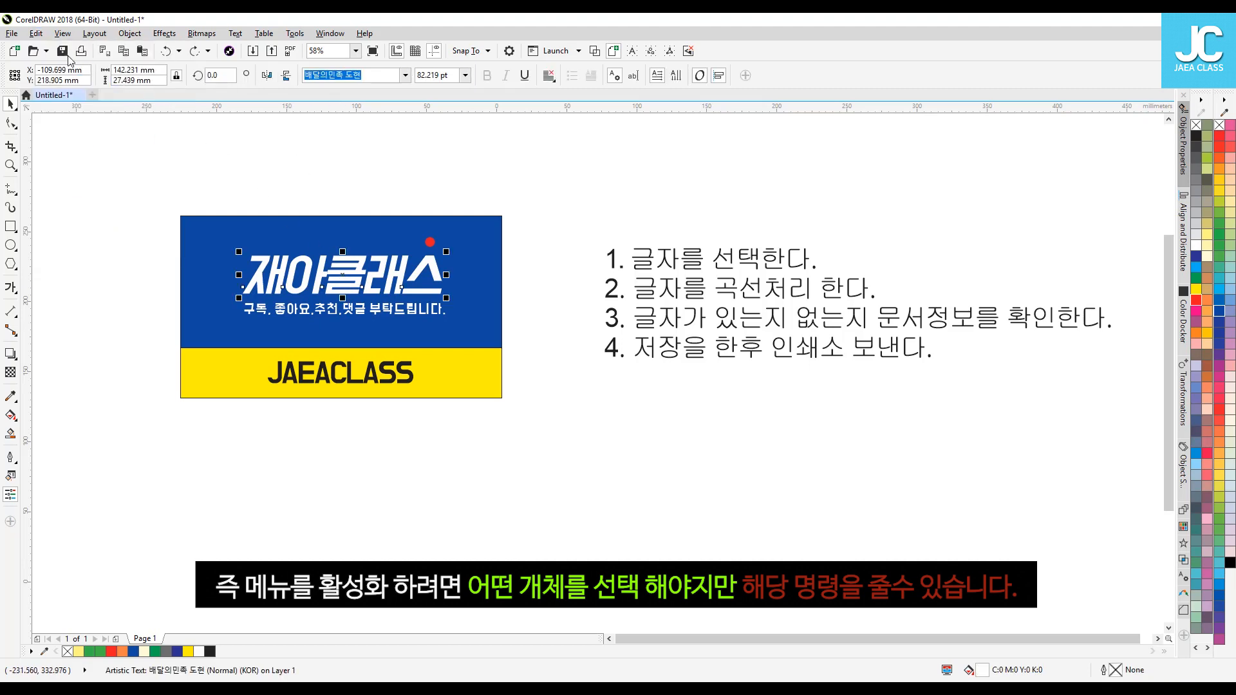
pyautogui.click(35, 34)
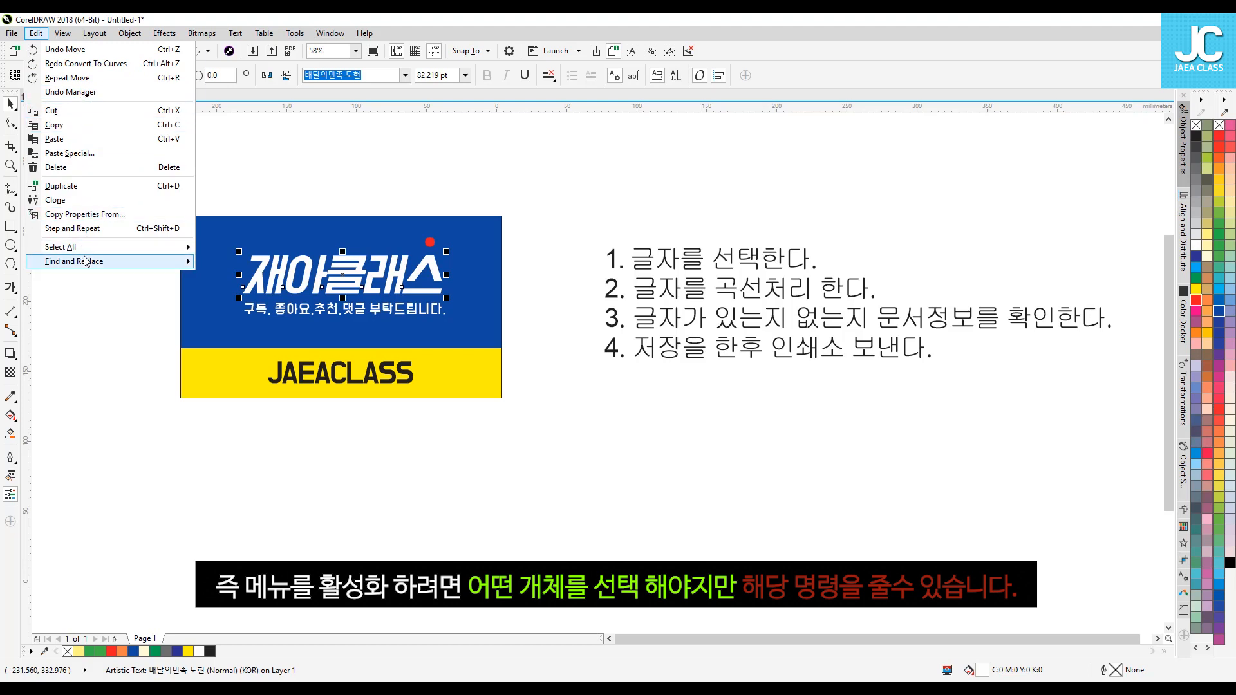
pyautogui.moveTo(84, 260)
pyautogui.click(307, 186)
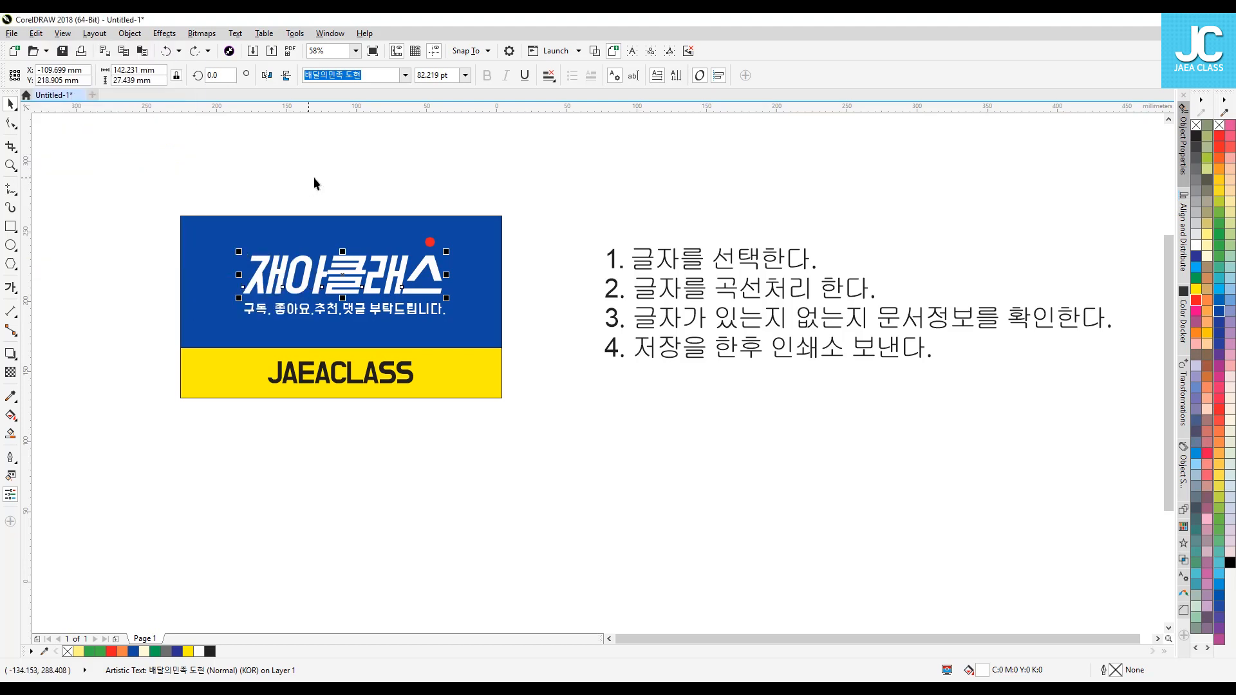
pyautogui.click(408, 165)
# With the subtitle selected, open the Commands customization page in Options and move the dialog clear of the numbered list
pyautogui.click(383, 313)
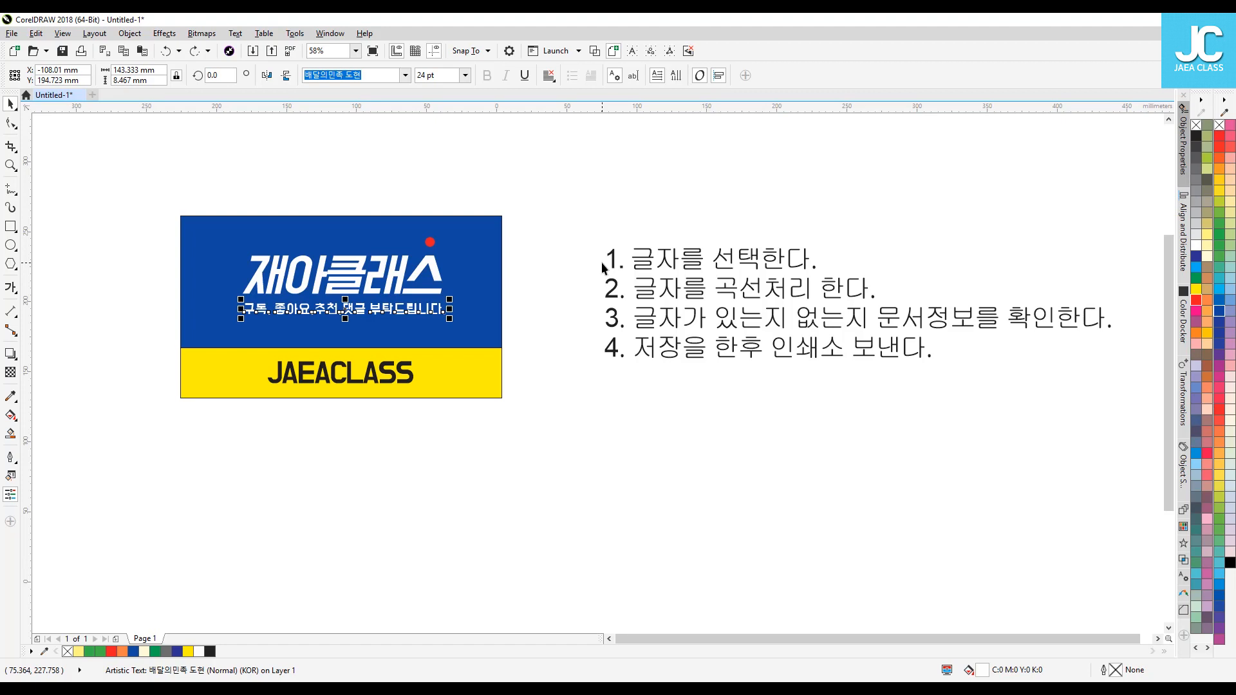
pyautogui.click(293, 35)
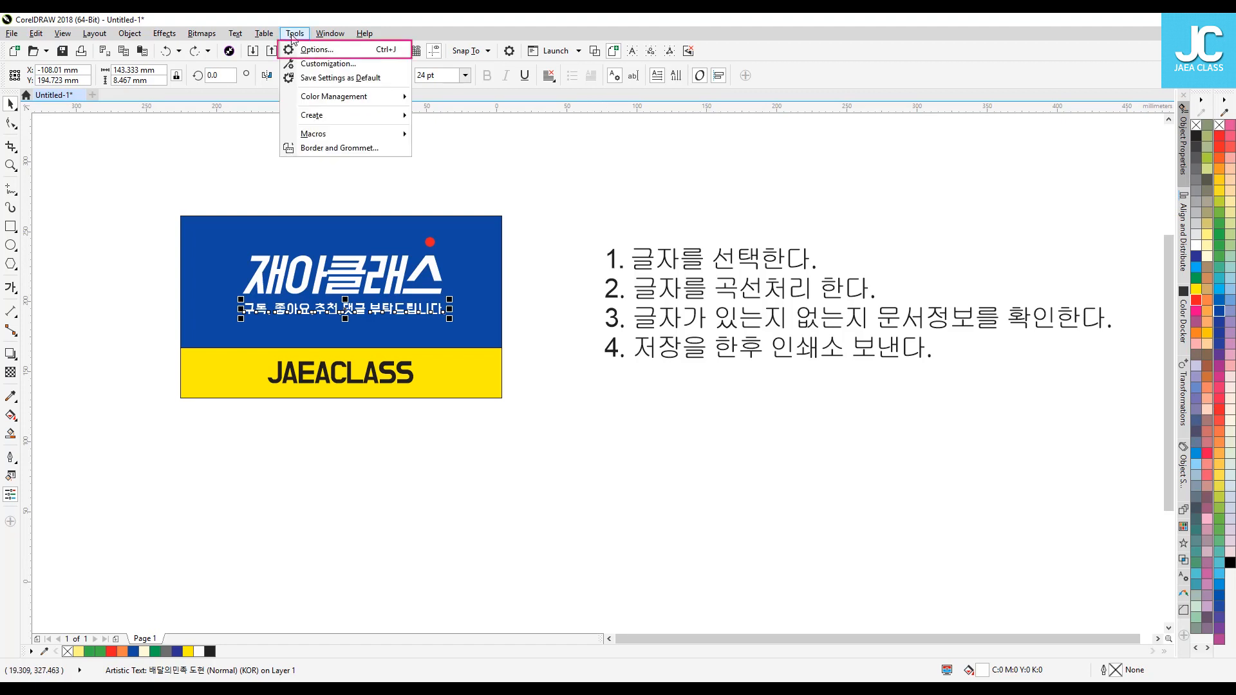
pyautogui.click(317, 49)
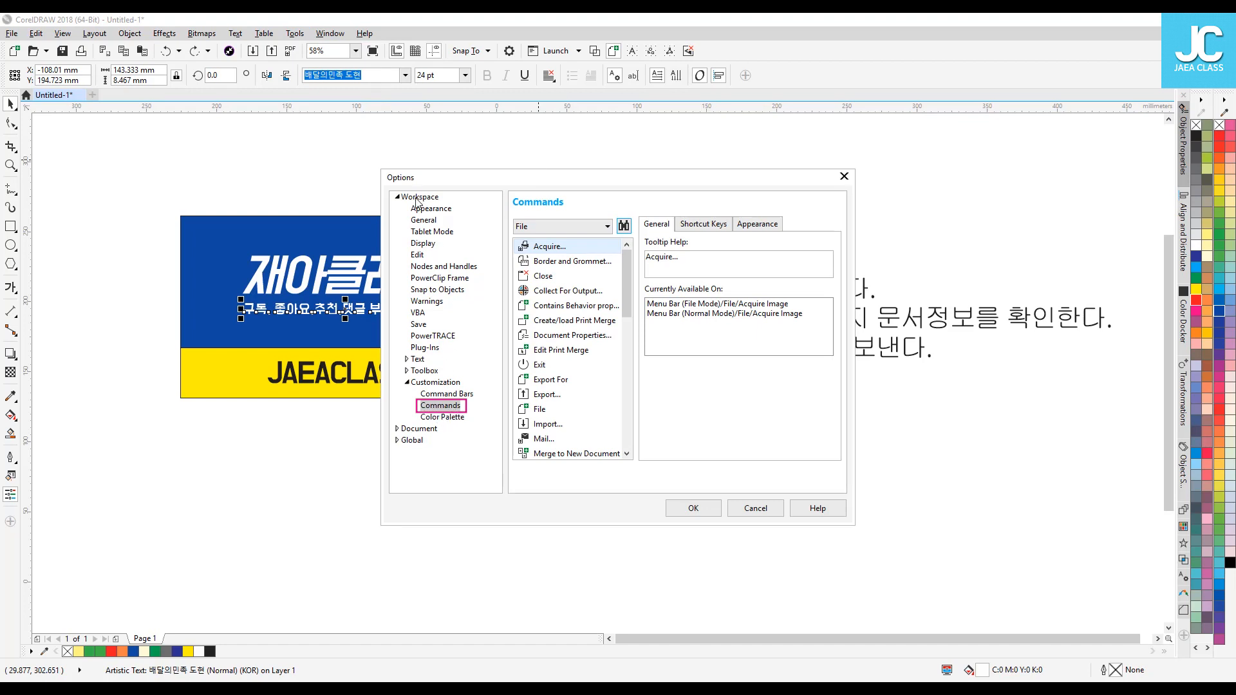
pyautogui.click(438, 408)
pyautogui.press('Up')
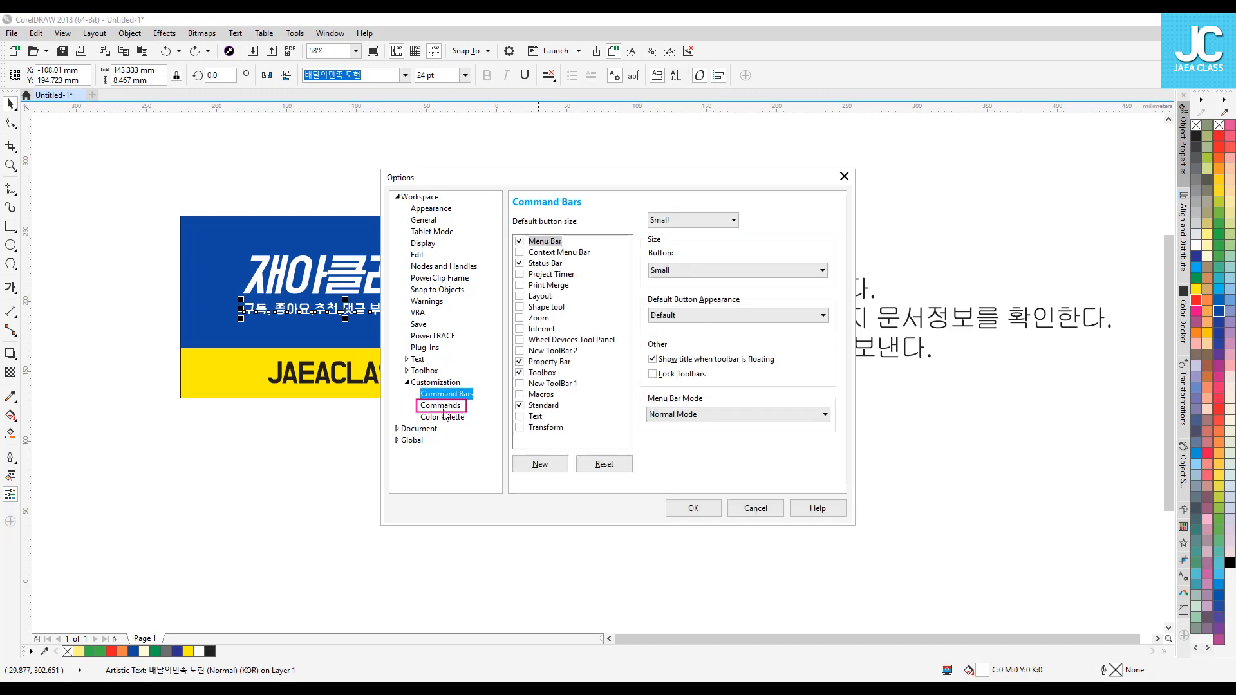
pyautogui.click(443, 409)
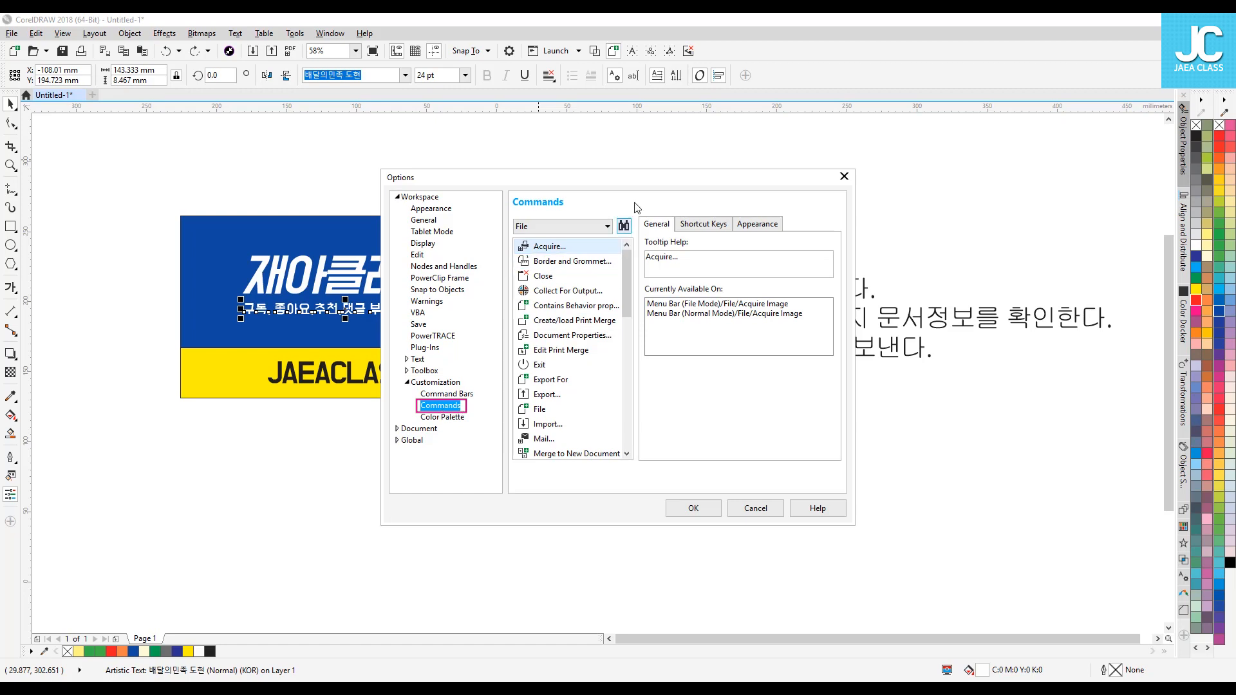
pyautogui.moveTo(617, 180); pyautogui.dragTo(296, 161)
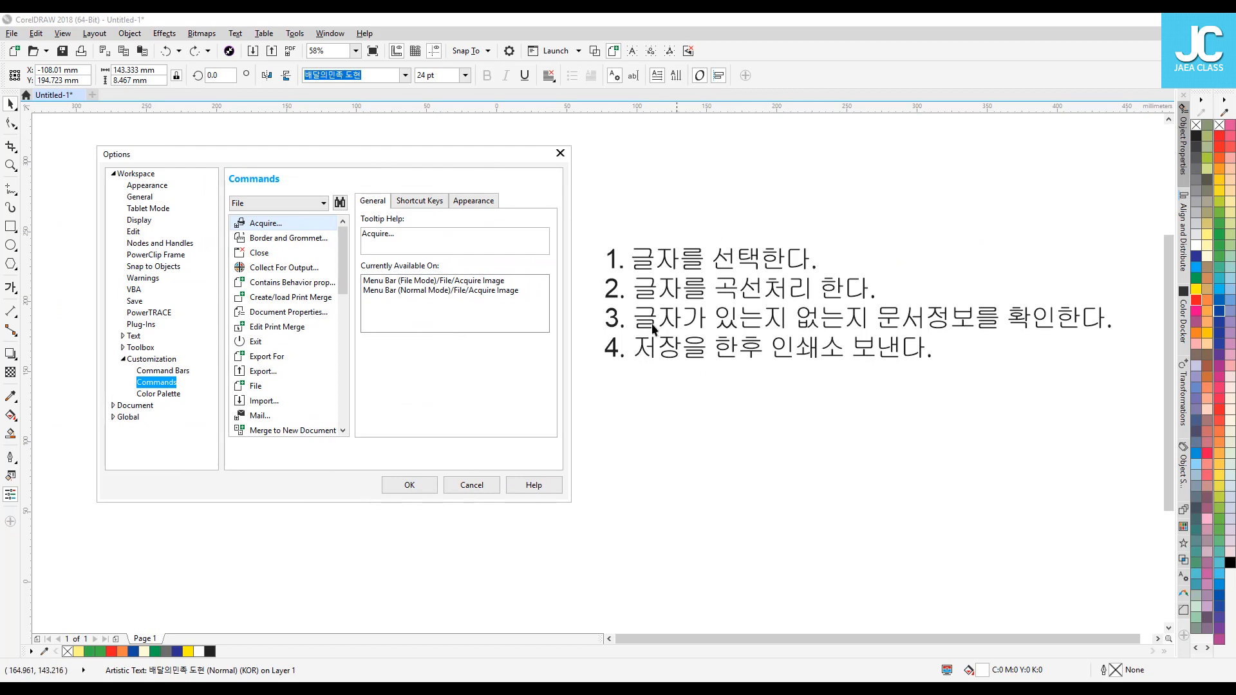
pyautogui.moveTo(455, 157)
pyautogui.mouseDown()
pyautogui.moveTo(433, 157)
pyautogui.moveTo(458, 166)
pyautogui.mouseUp()
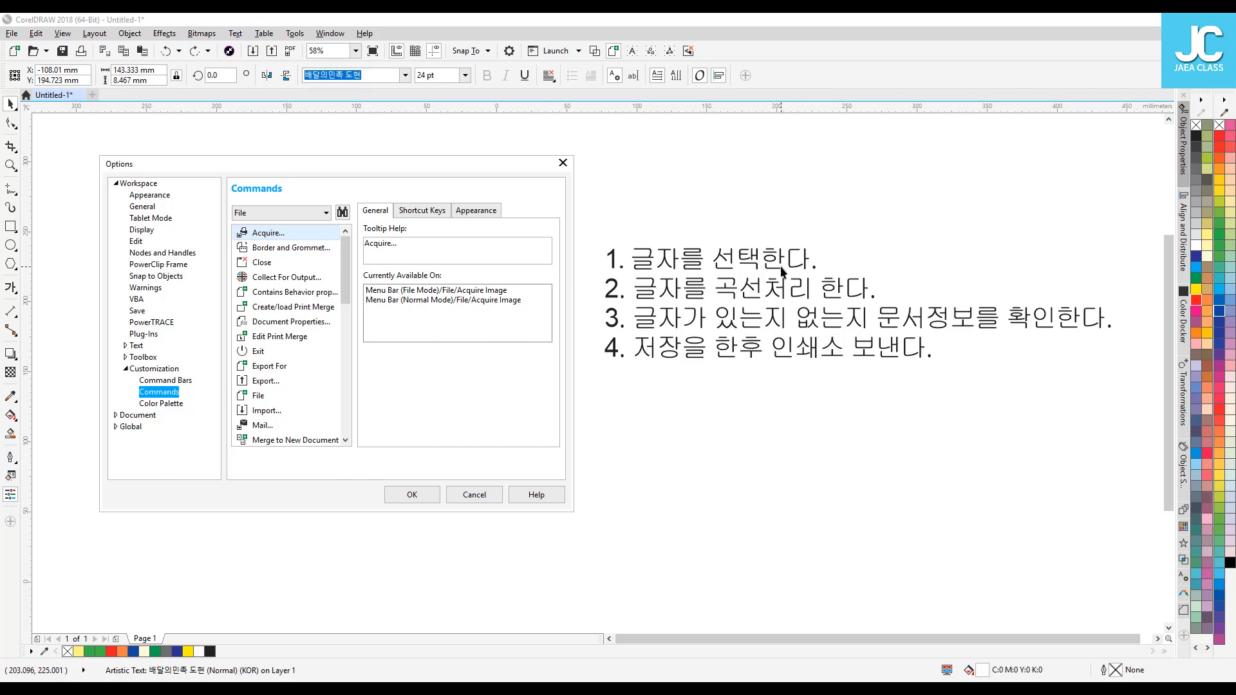
# Add a copy of the Select All > Text command to the menu bar after Help
pyautogui.click(37, 36)
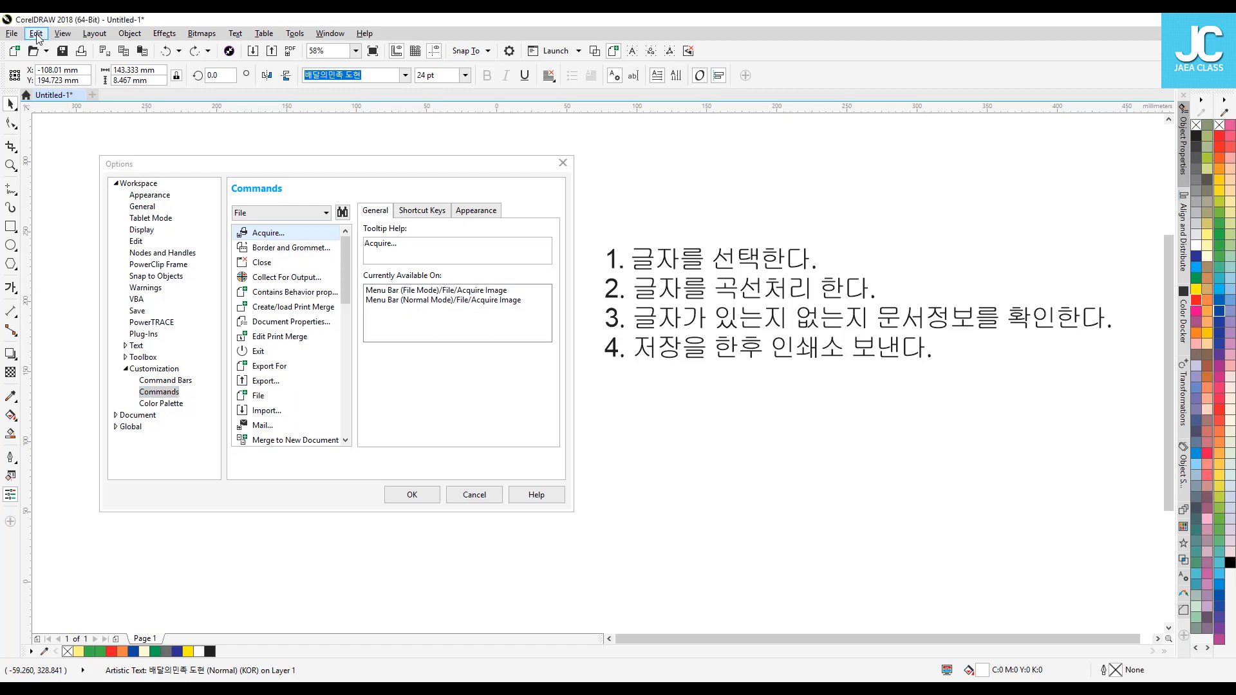
pyautogui.click(37, 35)
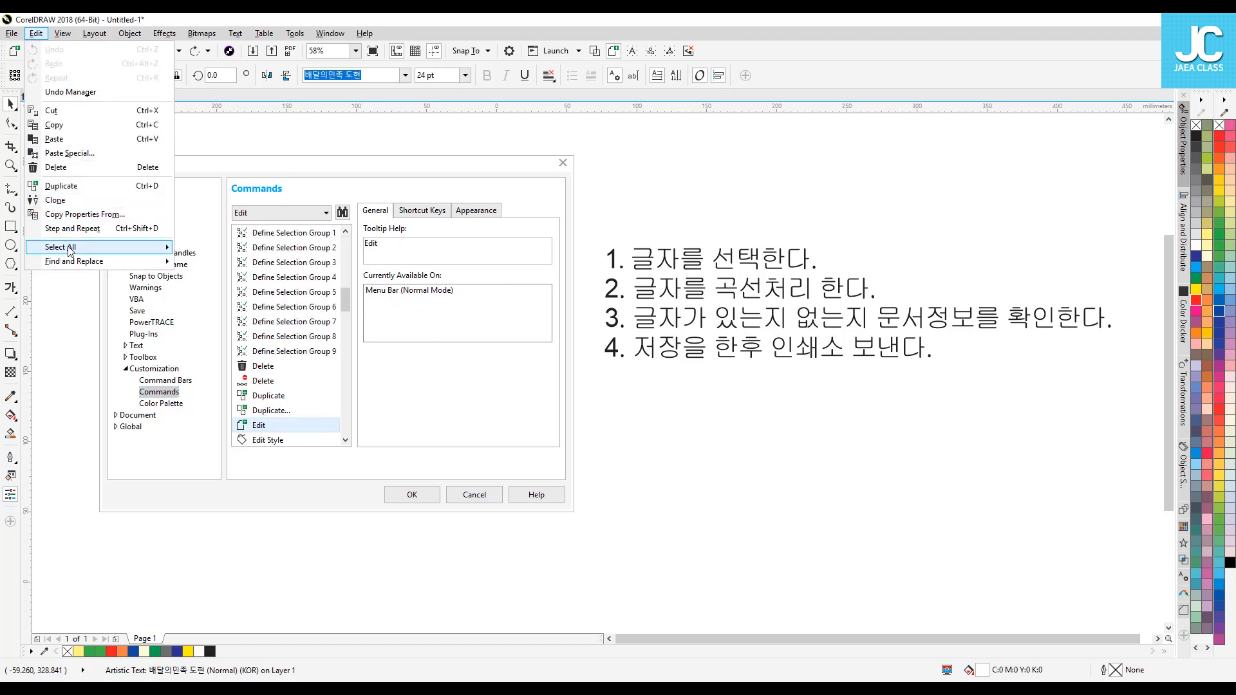
pyautogui.moveTo(71, 250)
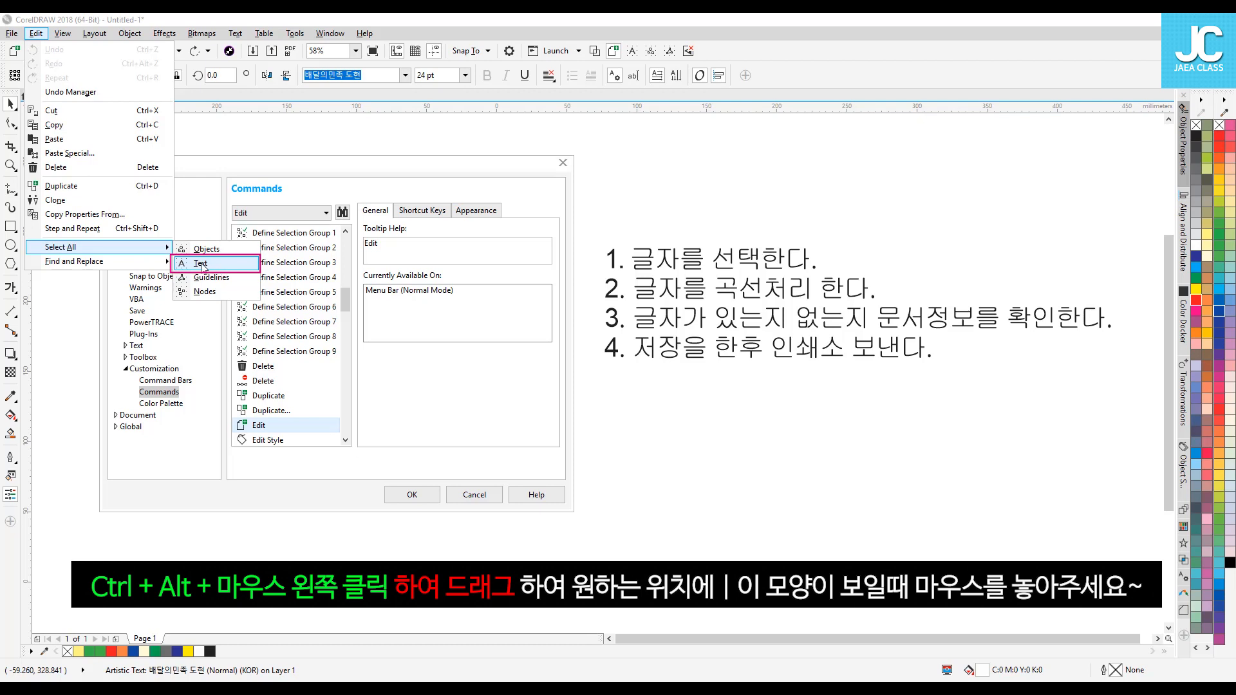
pyautogui.moveTo(216, 266); pyautogui.dragTo(381, 36)
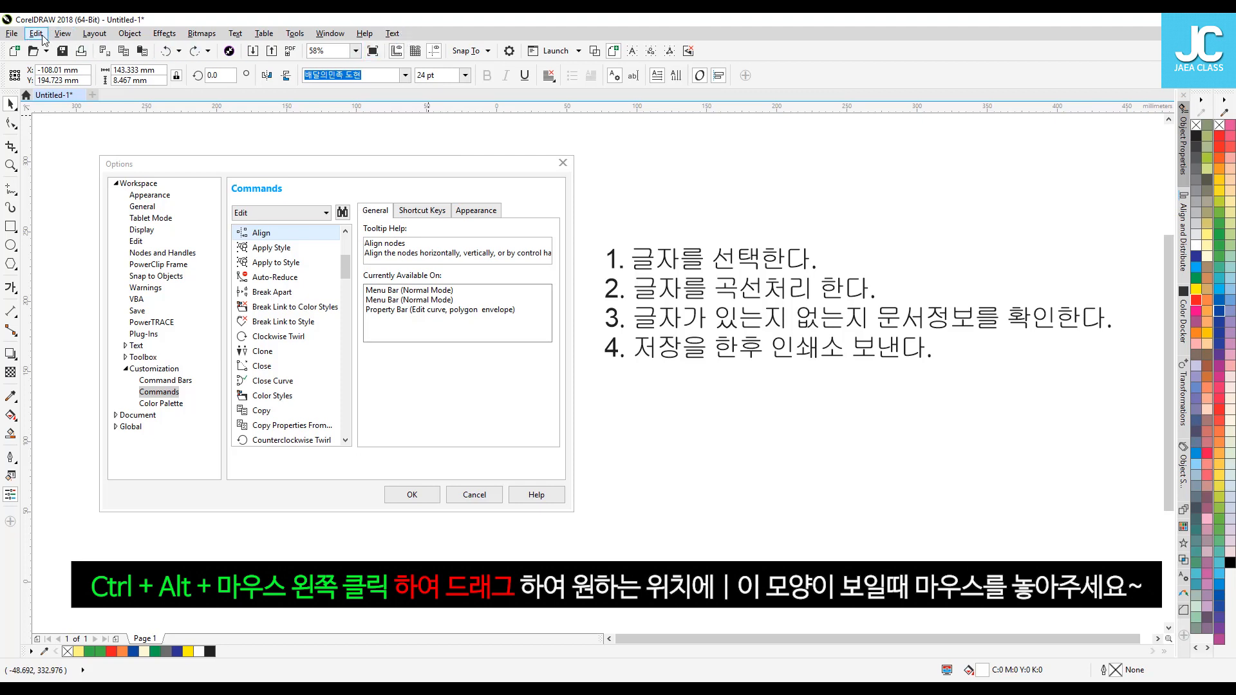
pyautogui.click(38, 35)
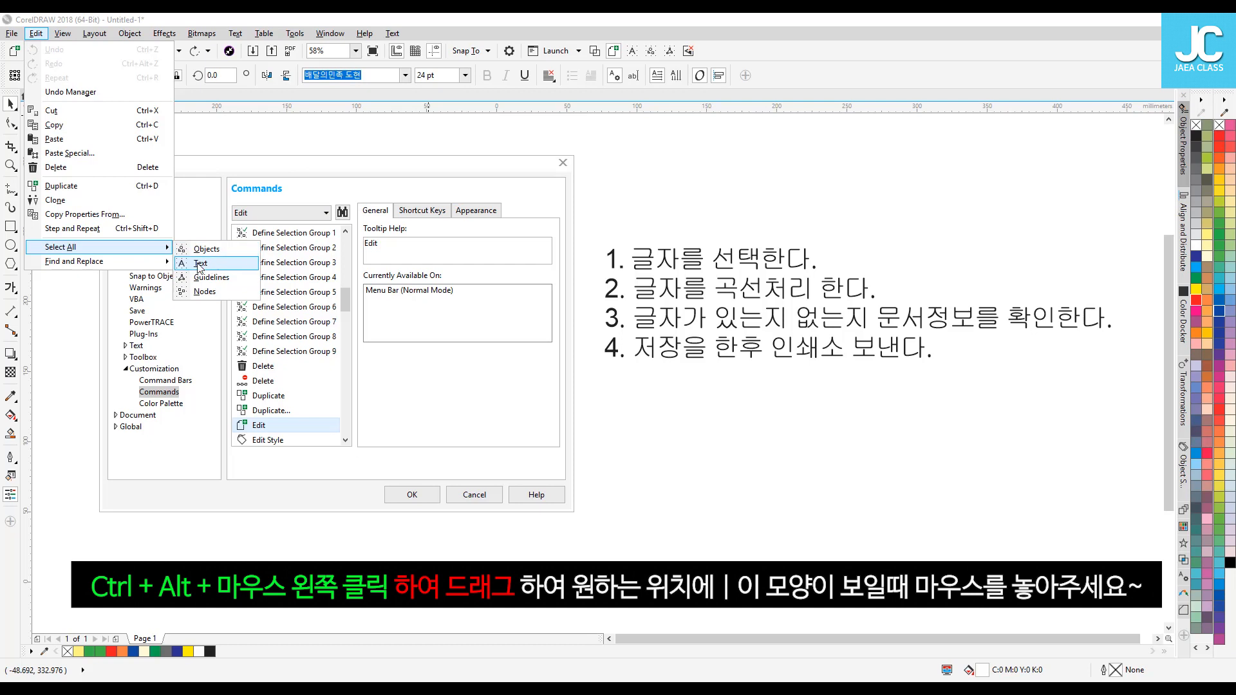
pyautogui.click(392, 36)
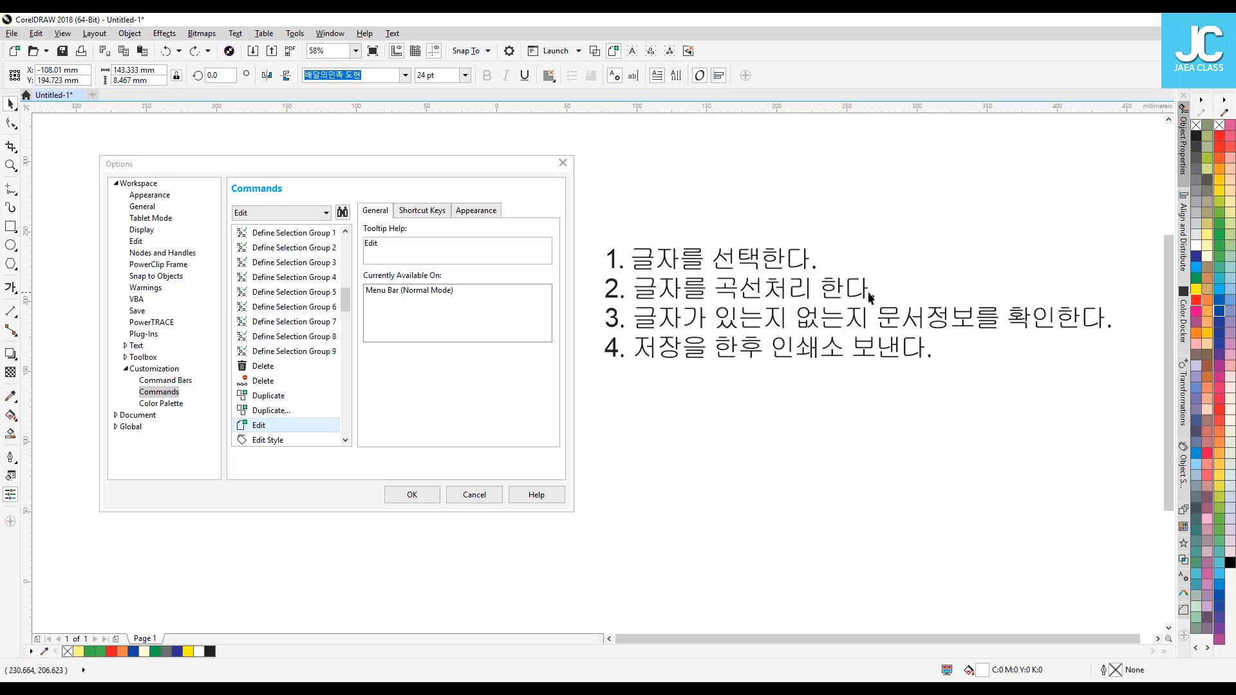
# Add a copy of the Object menu's Convert to Curves command to the menu bar after Text
pyautogui.click(164, 34)
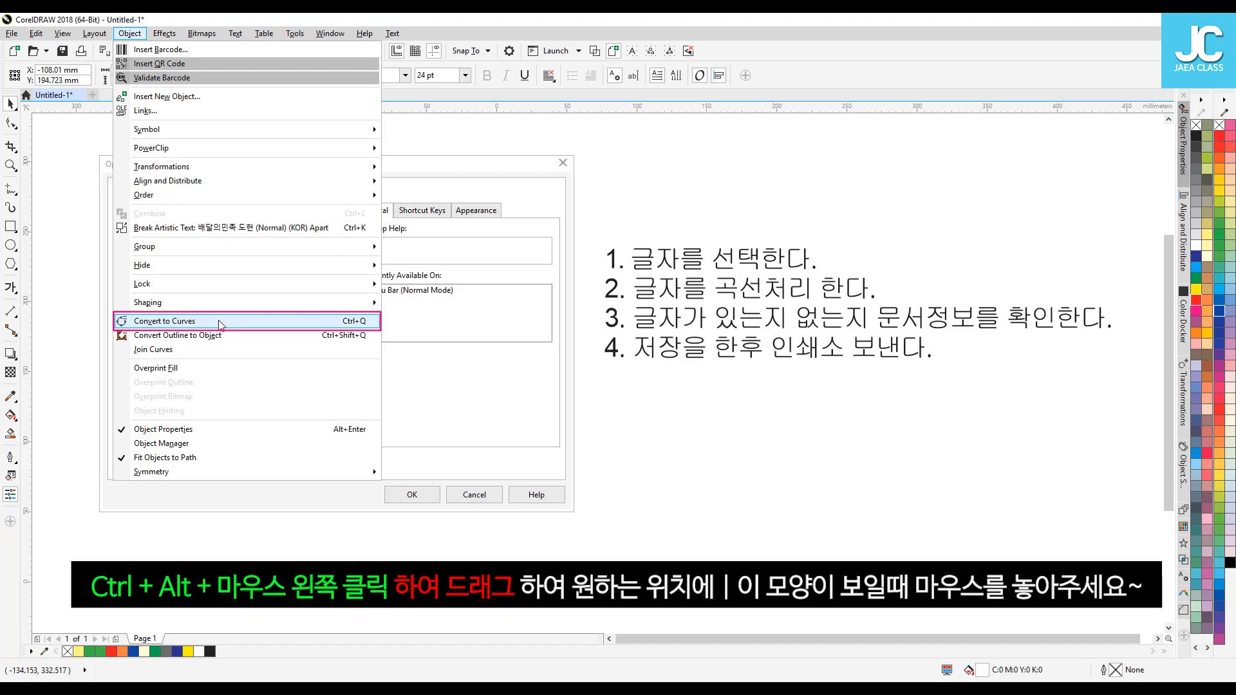
pyautogui.moveTo(187, 325)
pyautogui.mouseDown()
pyautogui.moveTo(276, 293)
pyautogui.moveTo(421, 168)
pyautogui.moveTo(434, 120)
pyautogui.moveTo(407, 34)
pyautogui.mouseUp()
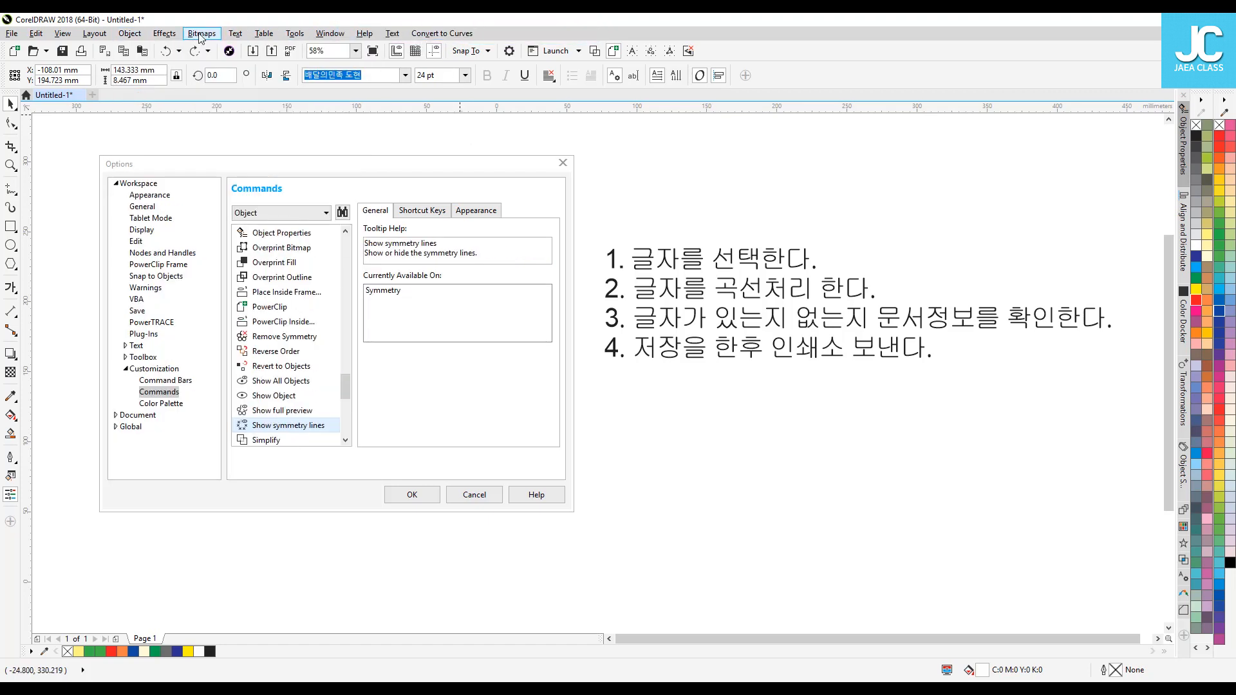
pyautogui.click(130, 33)
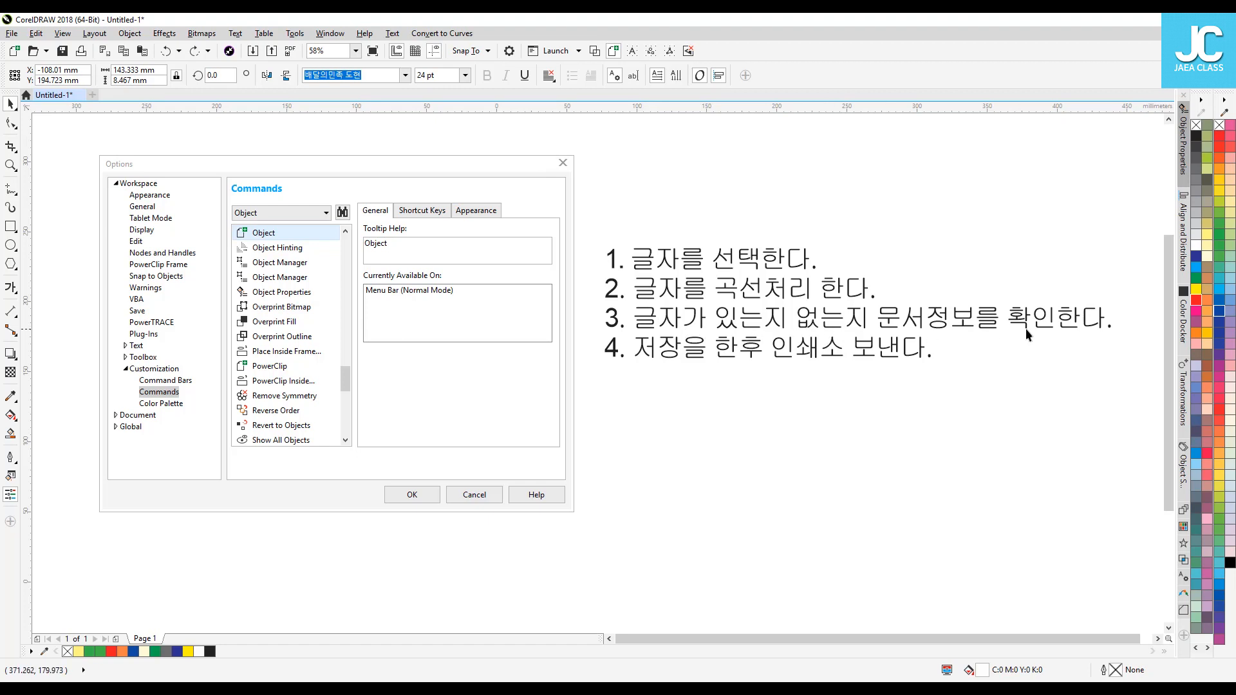
# Add copies of the Document Properties and Save As commands after Convert to Curves on the menu bar and accept the customization
pyautogui.click(12, 33)
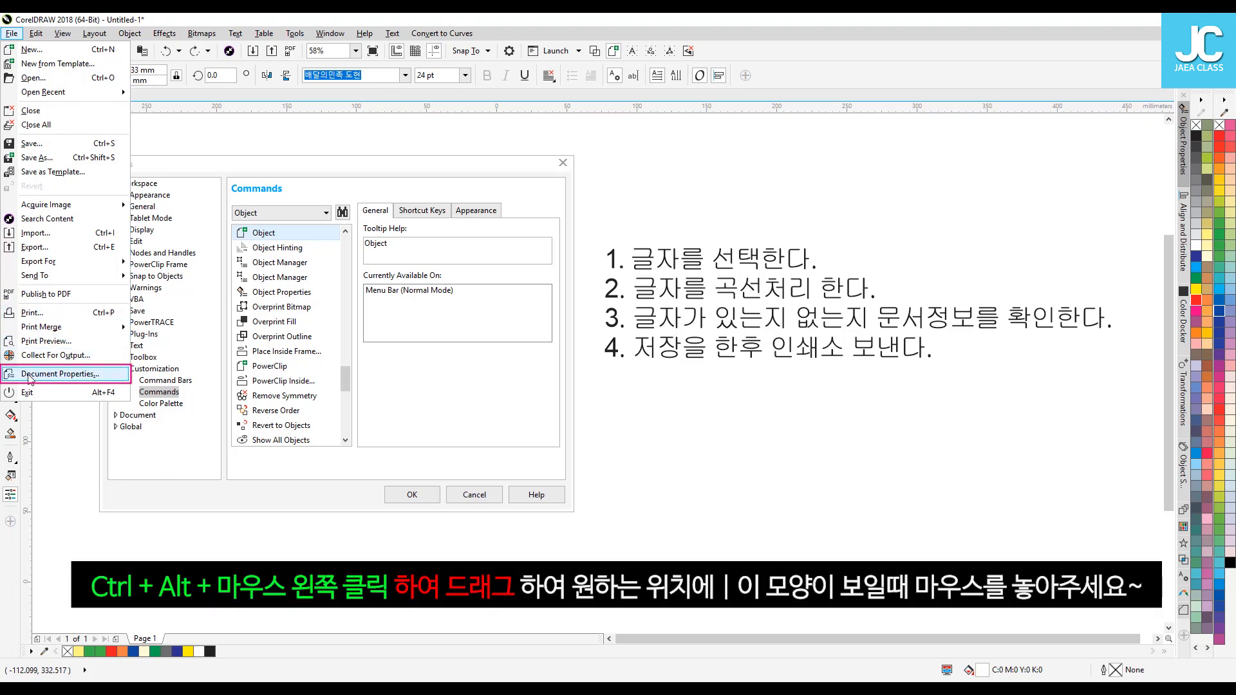
pyautogui.moveTo(29, 380); pyautogui.dragTo(482, 36)
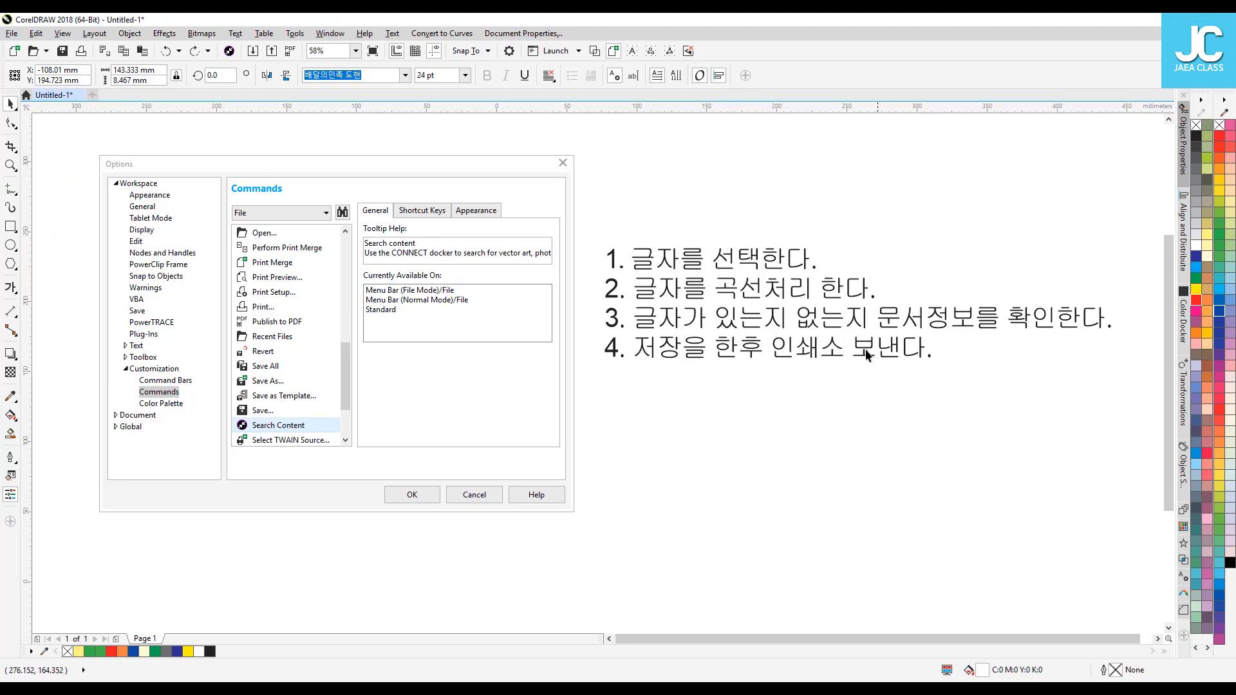
pyautogui.click(12, 34)
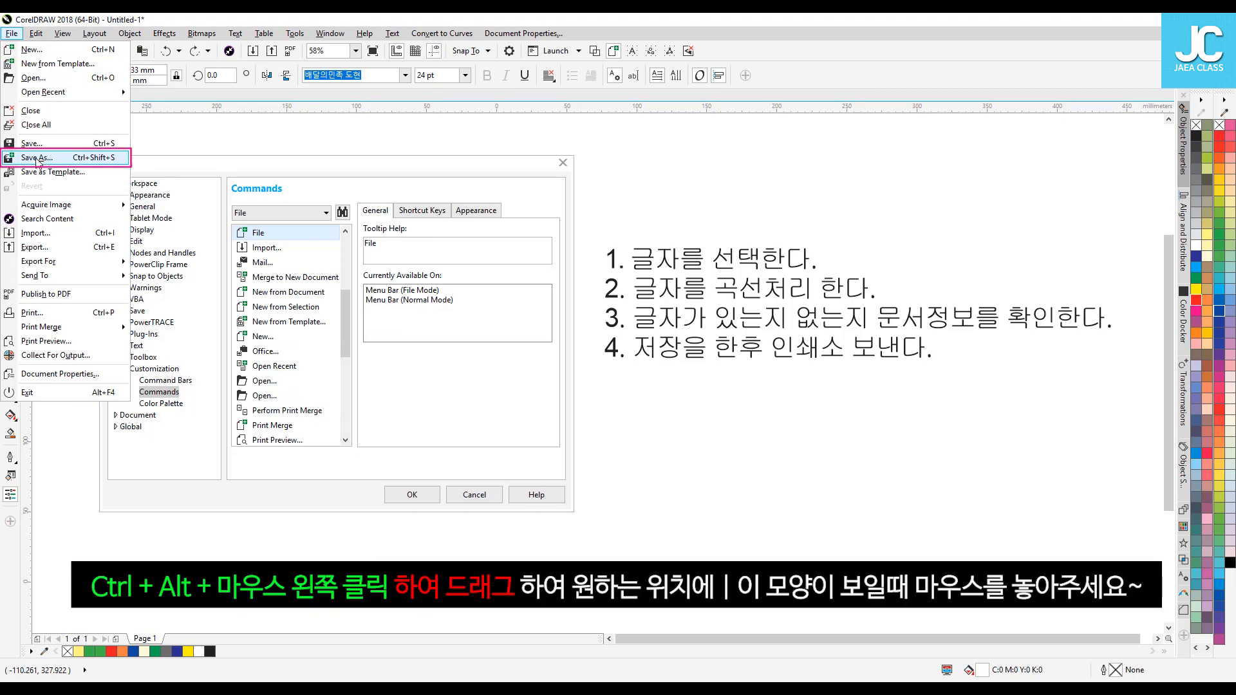
pyautogui.moveTo(37, 162); pyautogui.dragTo(573, 34)
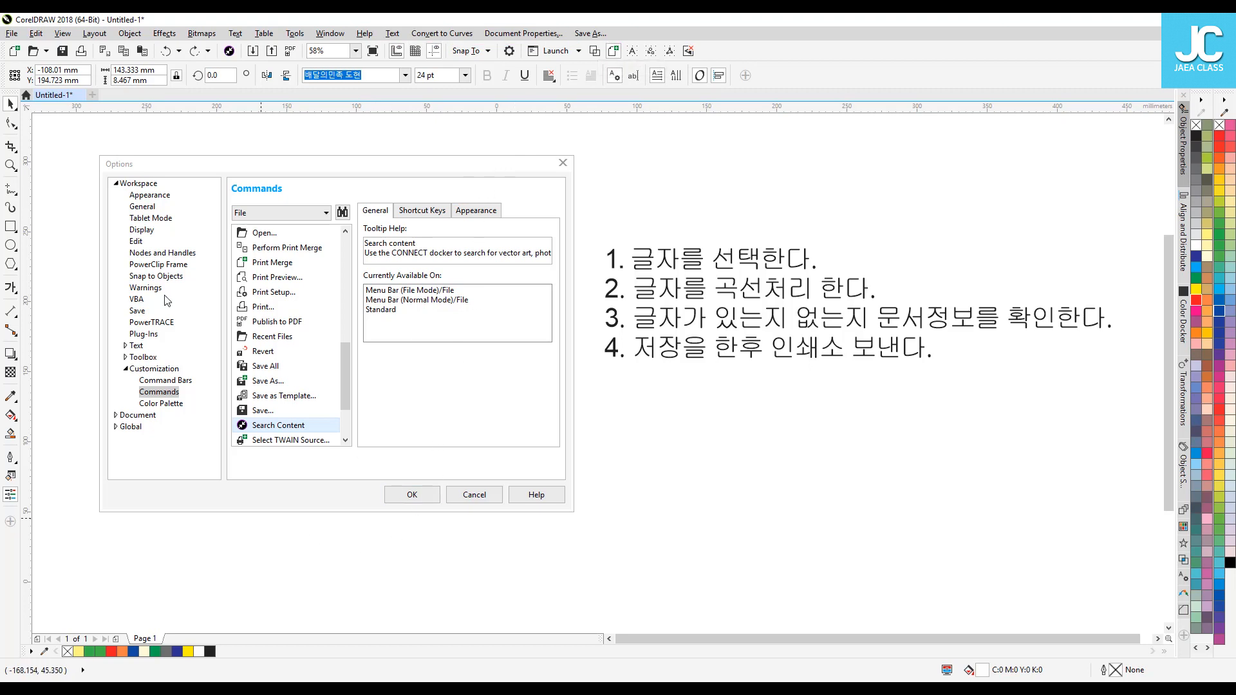
pyautogui.click(412, 494)
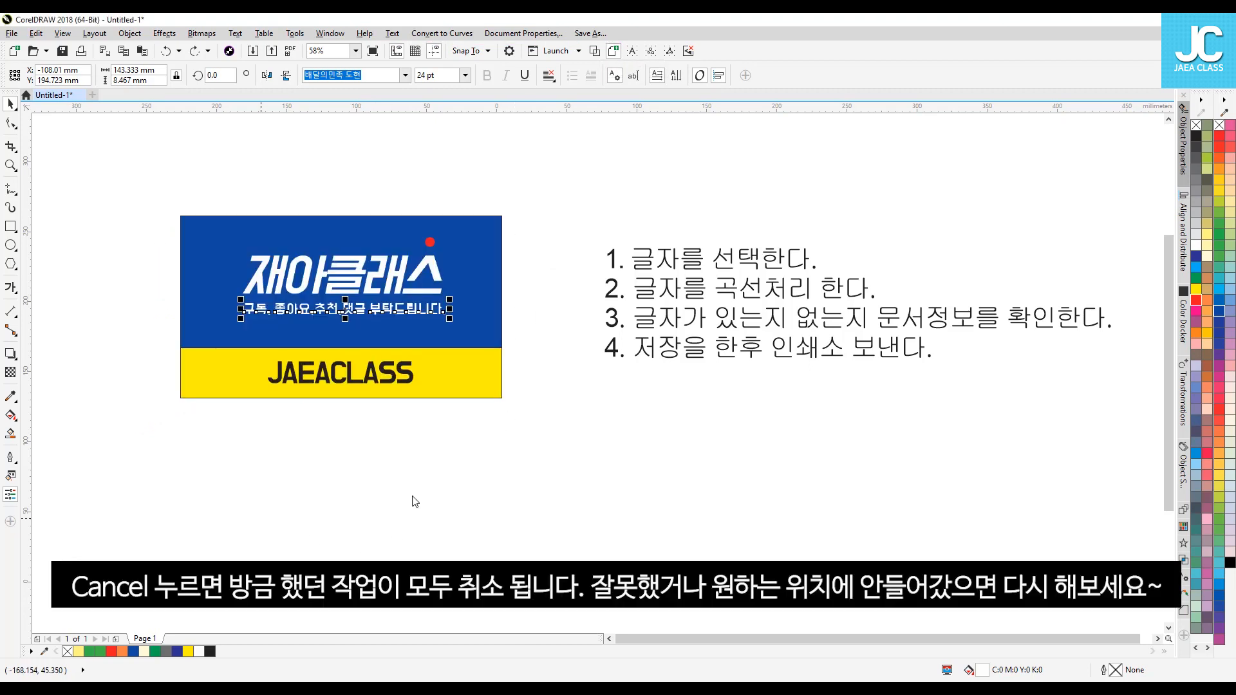
# Alternately select and deselect the "재아클래스" title to check when the added Convert to Curves command and the editing commands are available
pyautogui.click(411, 497)
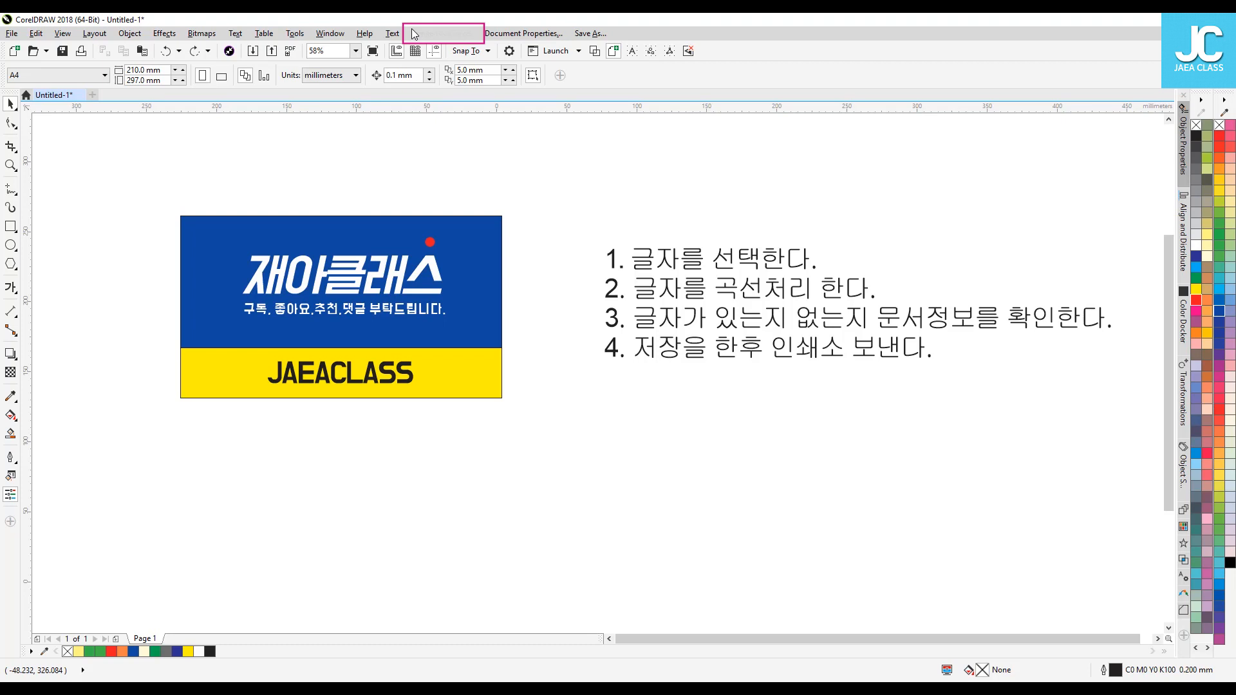
pyautogui.click(353, 278)
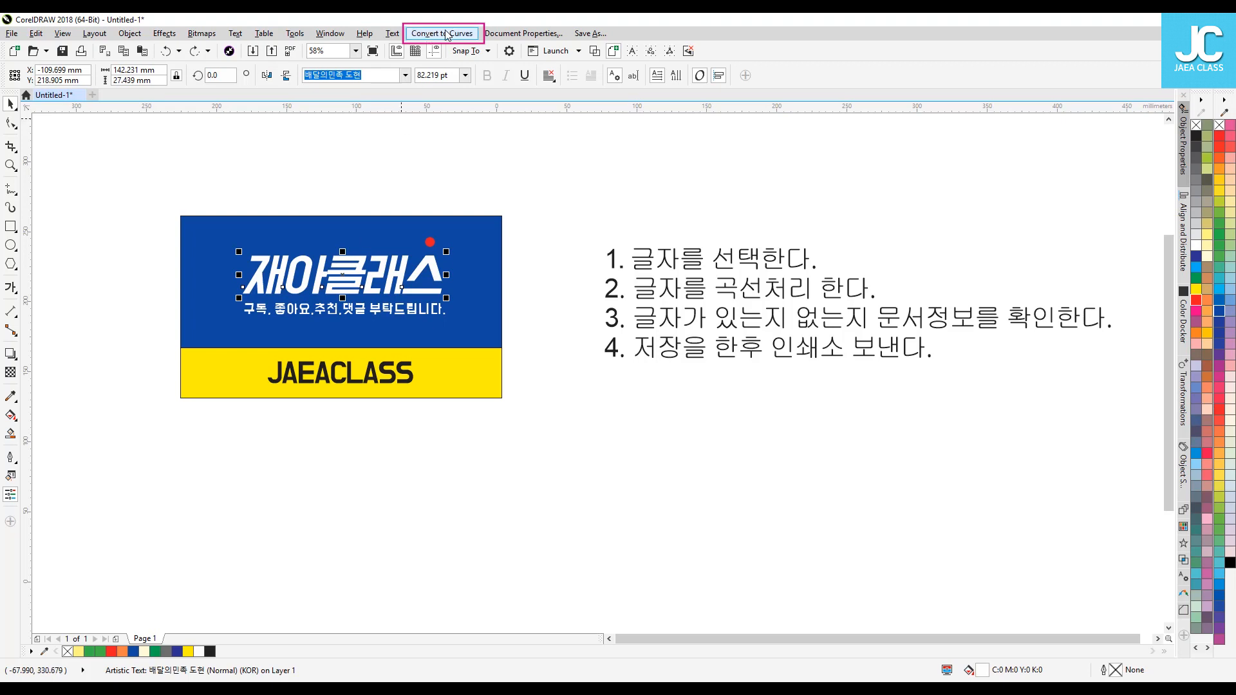
pyautogui.click(358, 171)
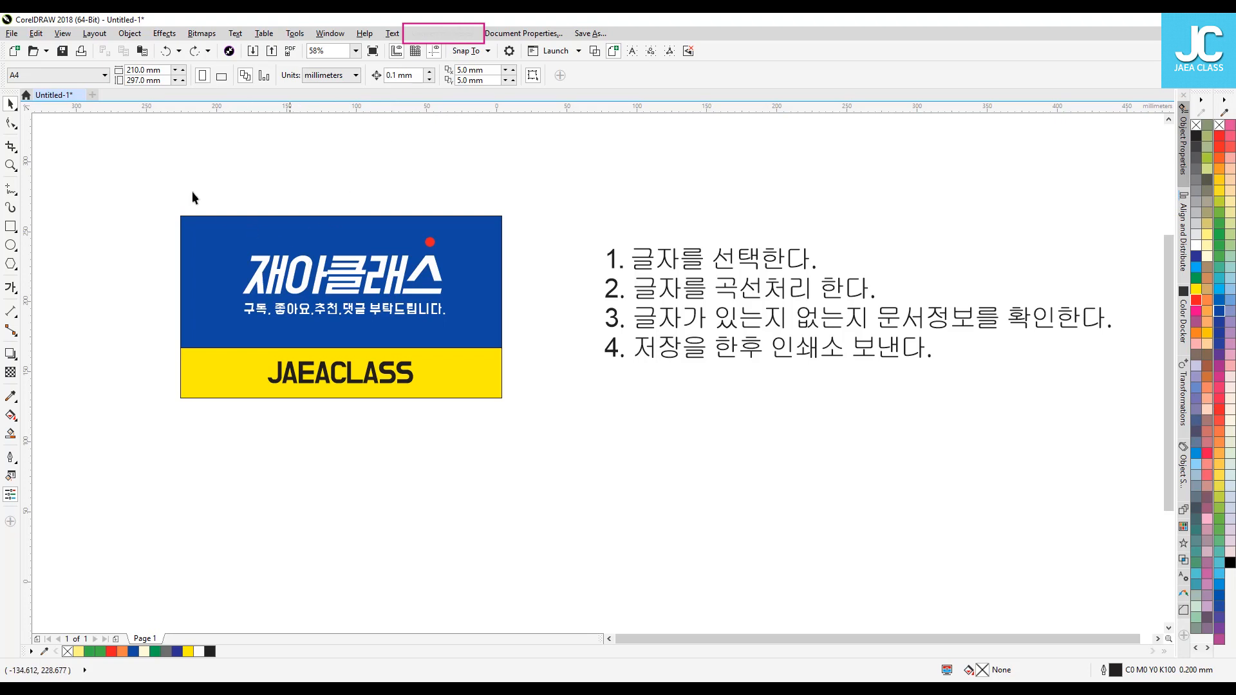
pyautogui.click(36, 33)
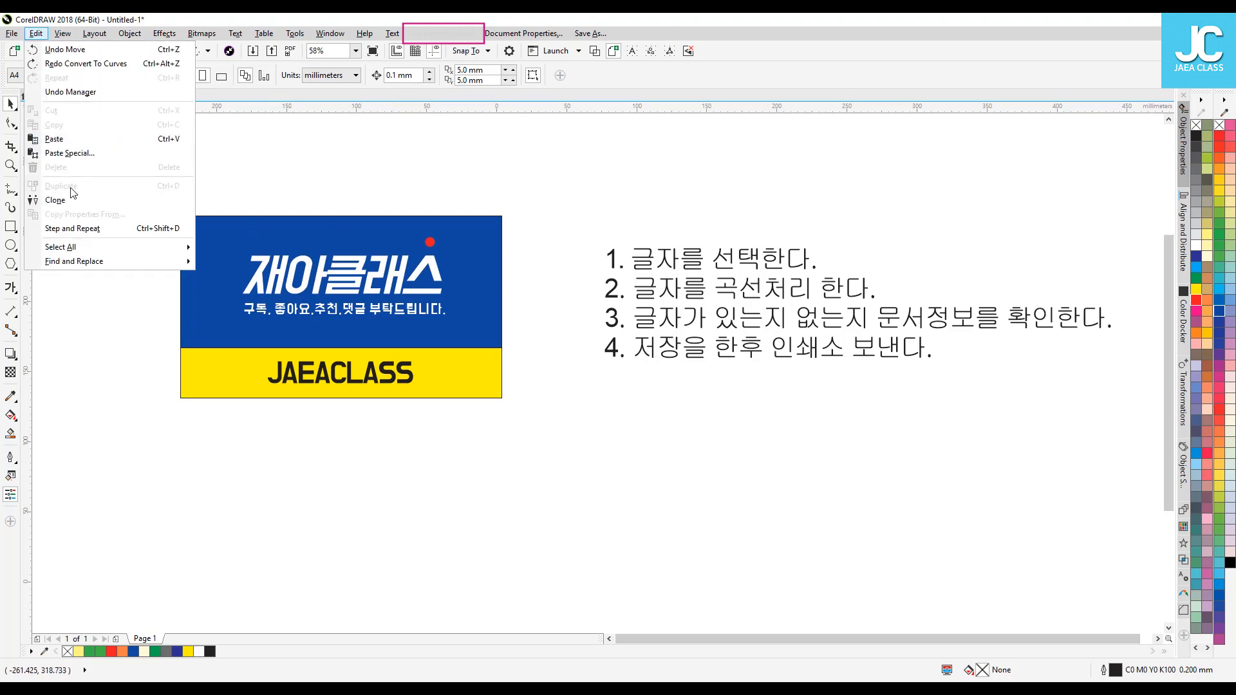
pyautogui.click(348, 283)
pyautogui.click(348, 283)
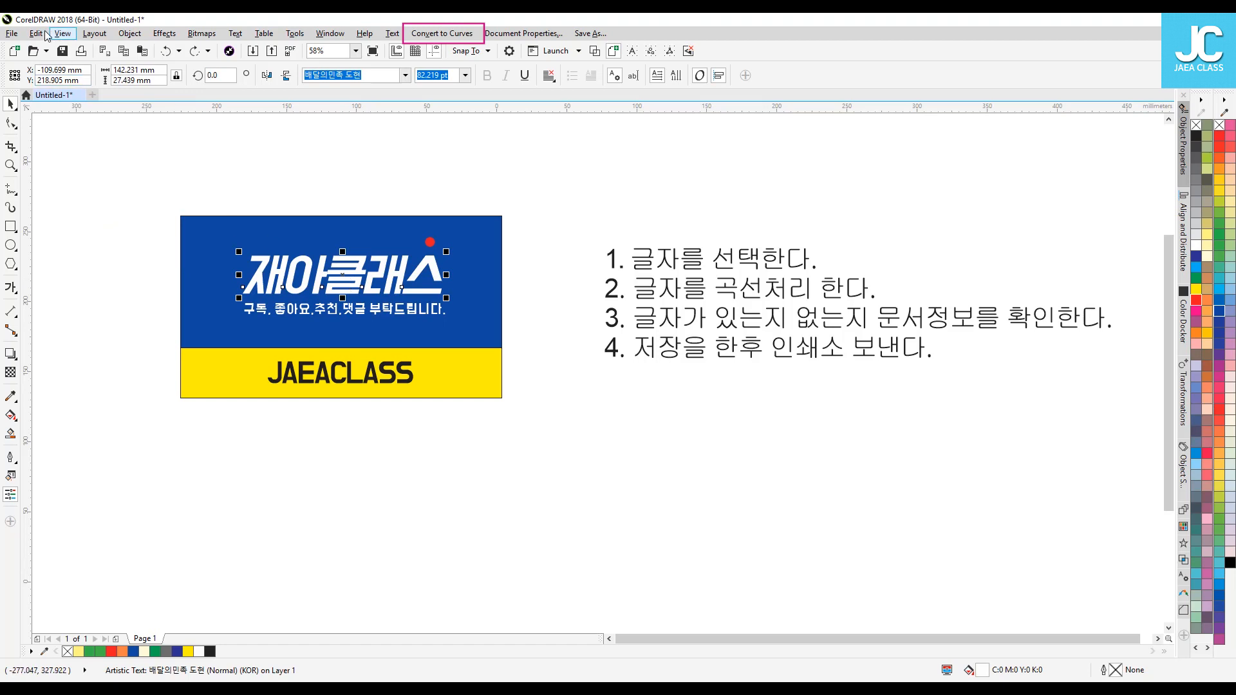
pyautogui.click(36, 33)
pyautogui.click(207, 165)
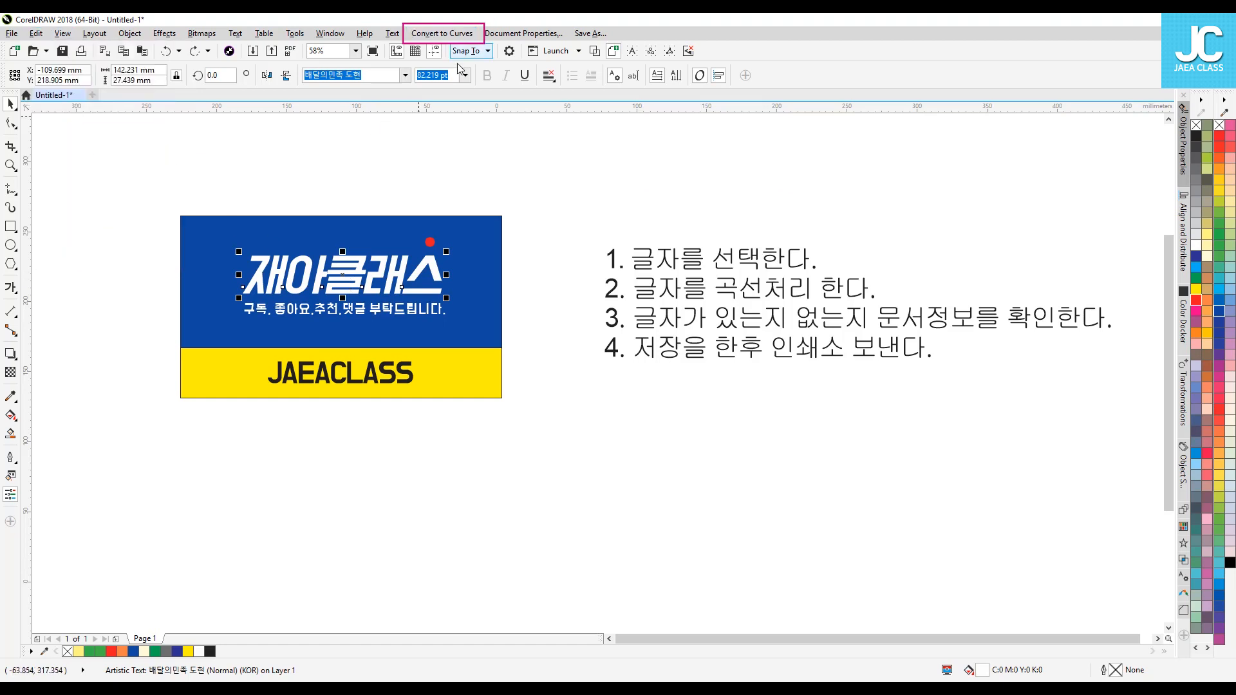
pyautogui.click(440, 141)
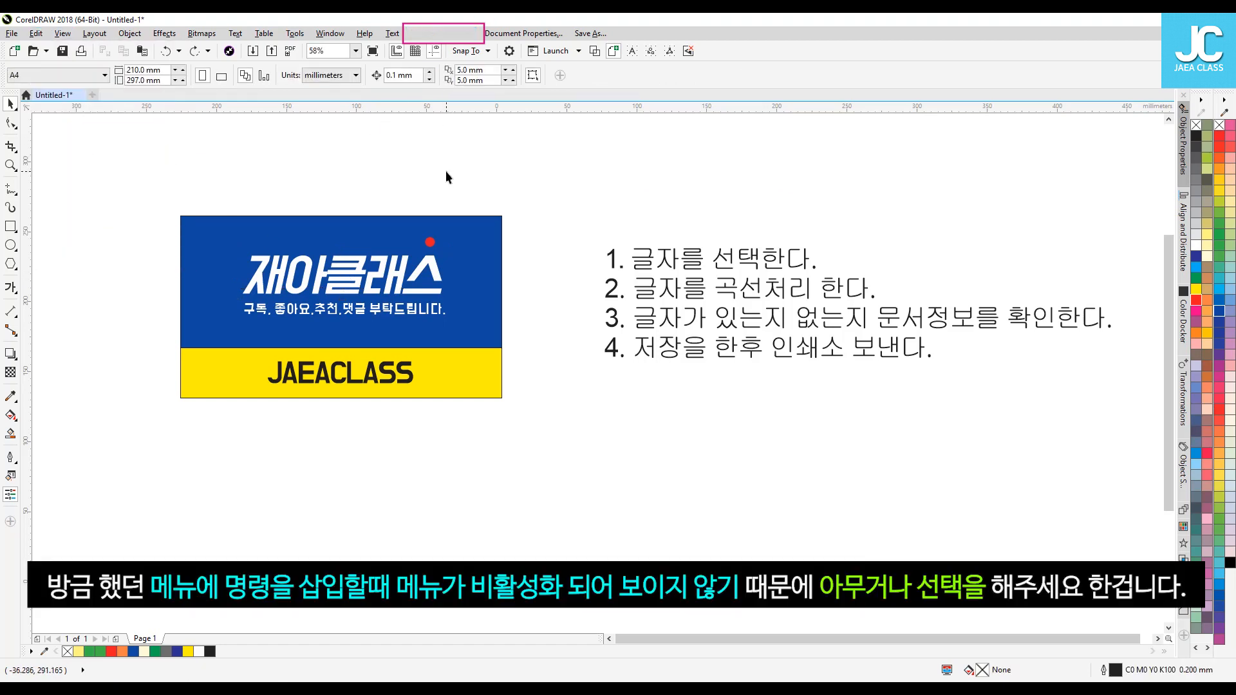
pyautogui.click(351, 283)
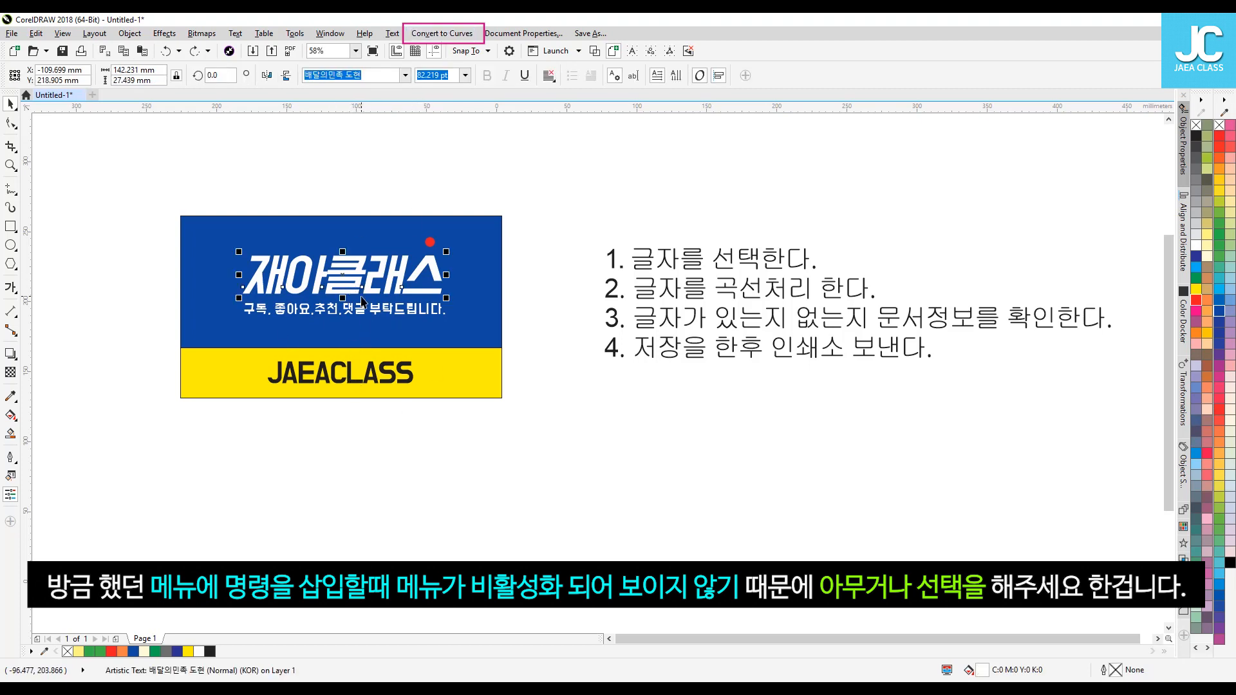
pyautogui.click(468, 177)
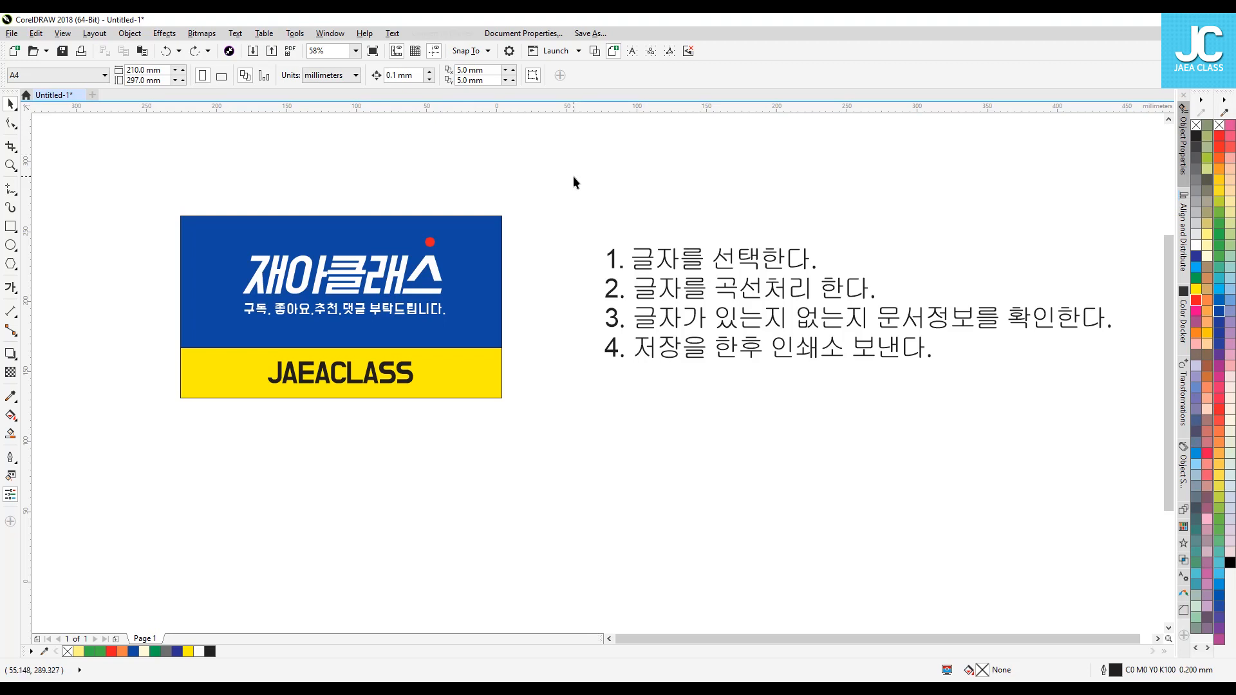
# Select all text objects, try moving them up and away from the sign, and undo the move
pyautogui.click(392, 36)
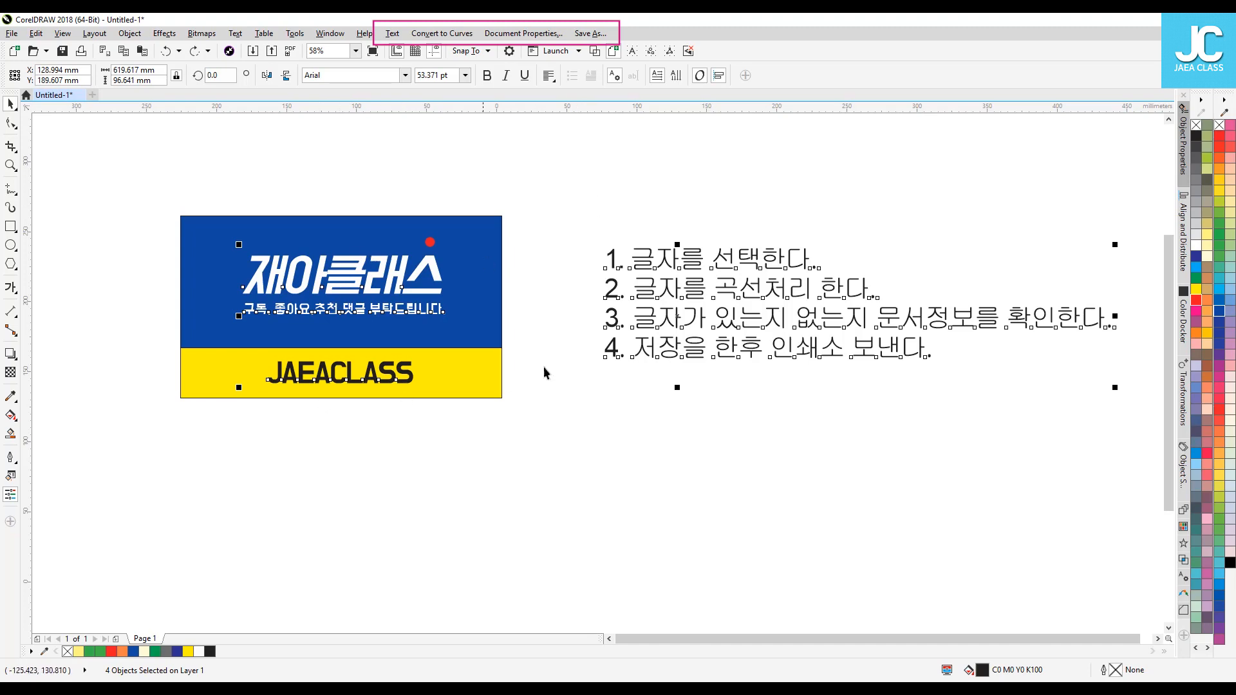
pyautogui.moveTo(342, 287); pyautogui.dragTo(532, 173)
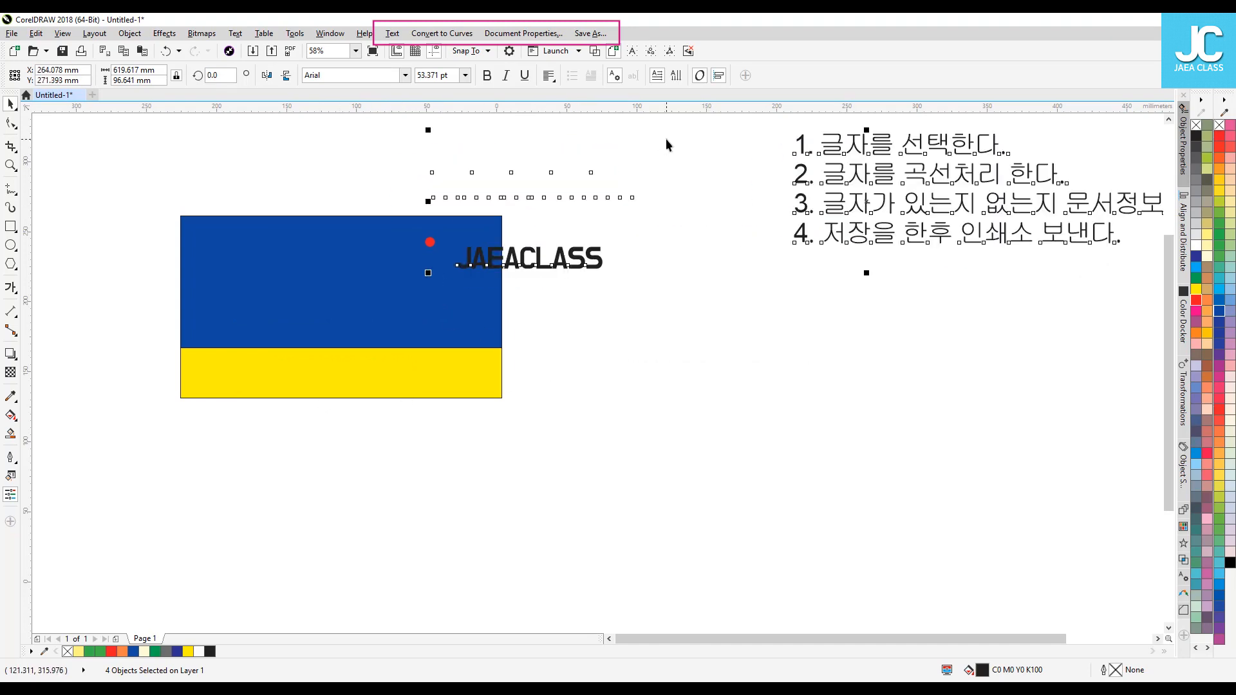
pyautogui.hotkey('ctrl', 'z')
pyautogui.click(546, 171)
# Select all text objects in the document and convert them to curves
pyautogui.click(393, 35)
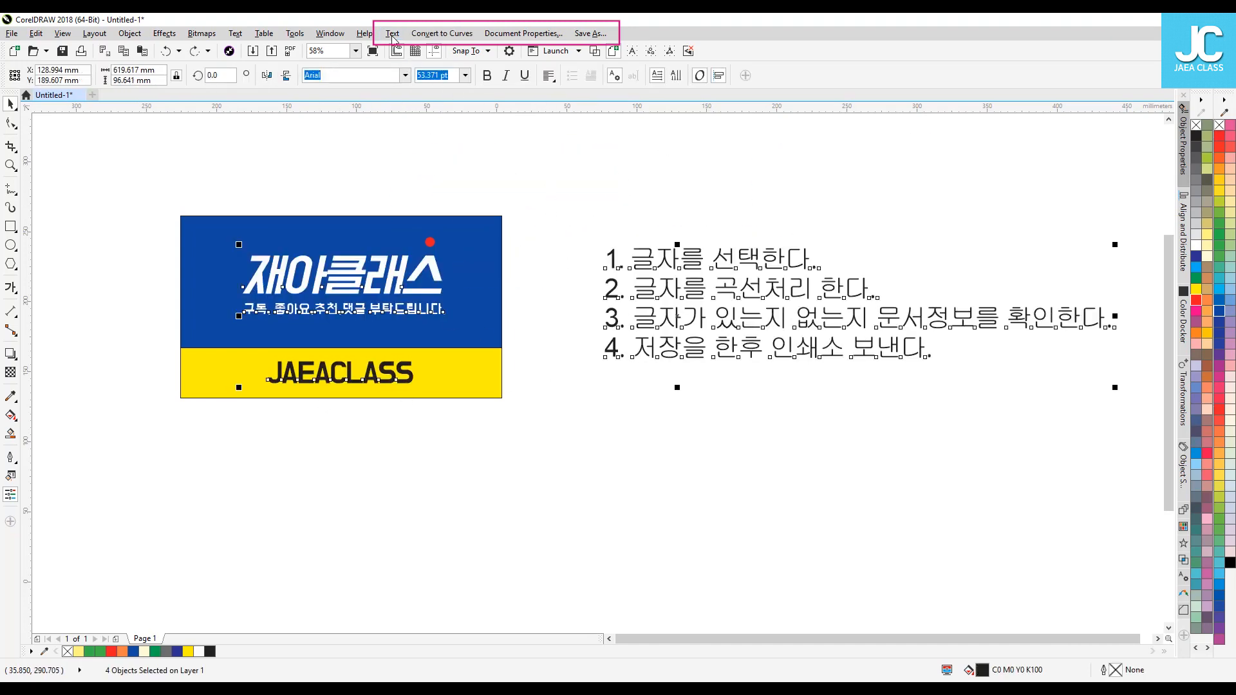
pyautogui.click(449, 35)
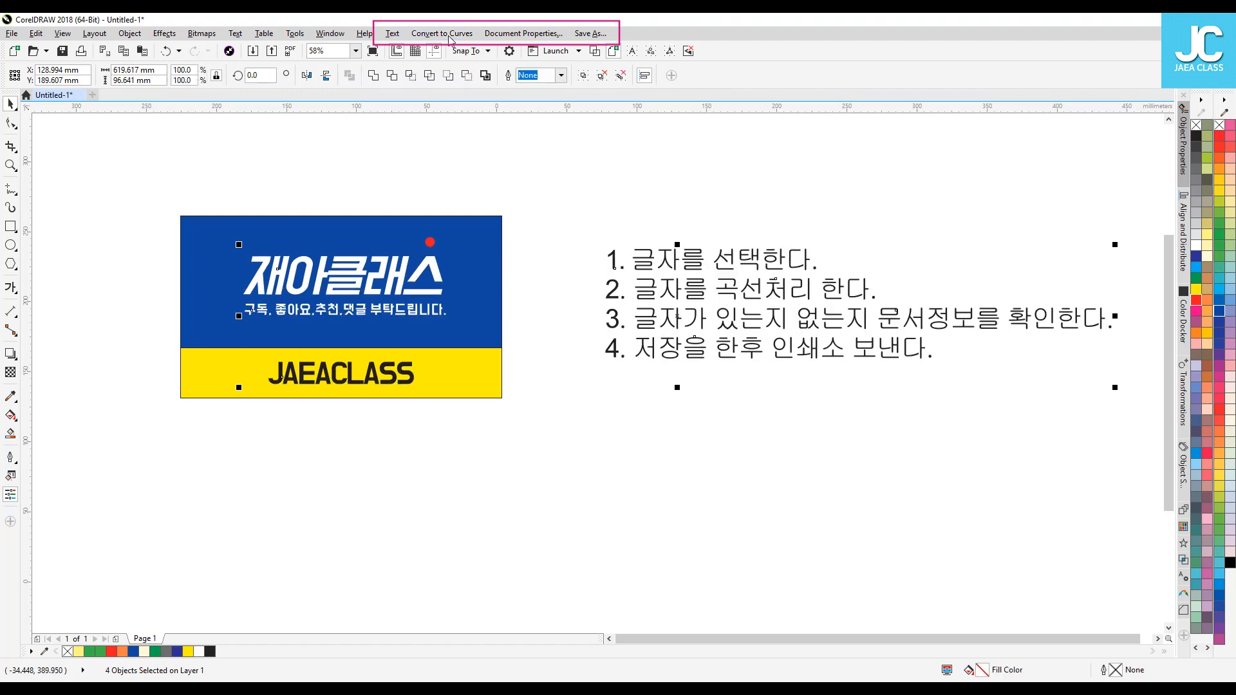
# Check the Text Statistics section of the document properties for remaining text objects and close the dialog
pyautogui.click(523, 33)
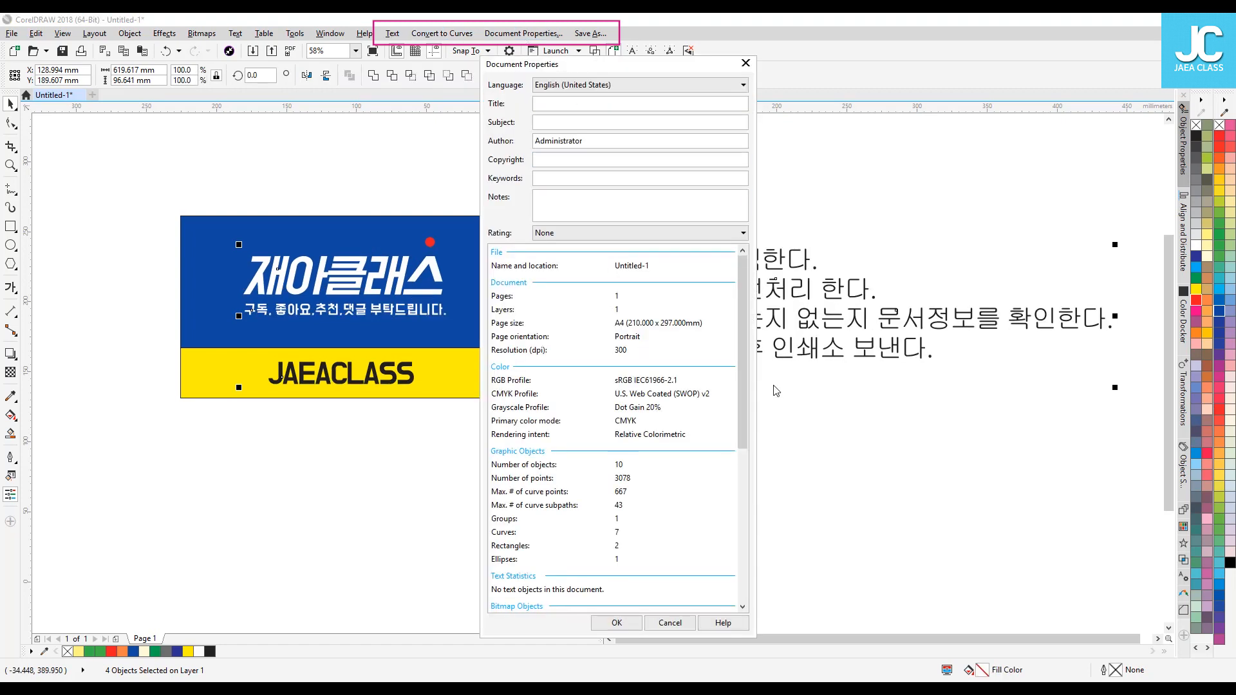
pyautogui.moveTo(746, 404); pyautogui.dragTo(743, 472)
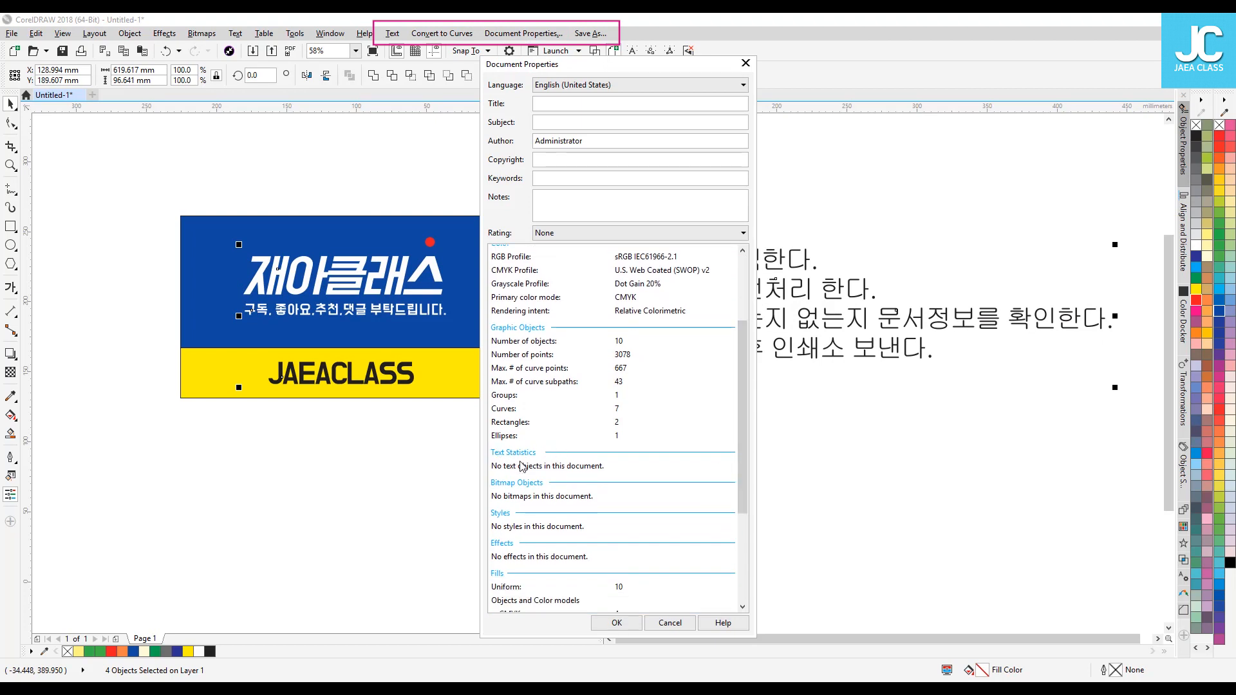
pyautogui.click(510, 469)
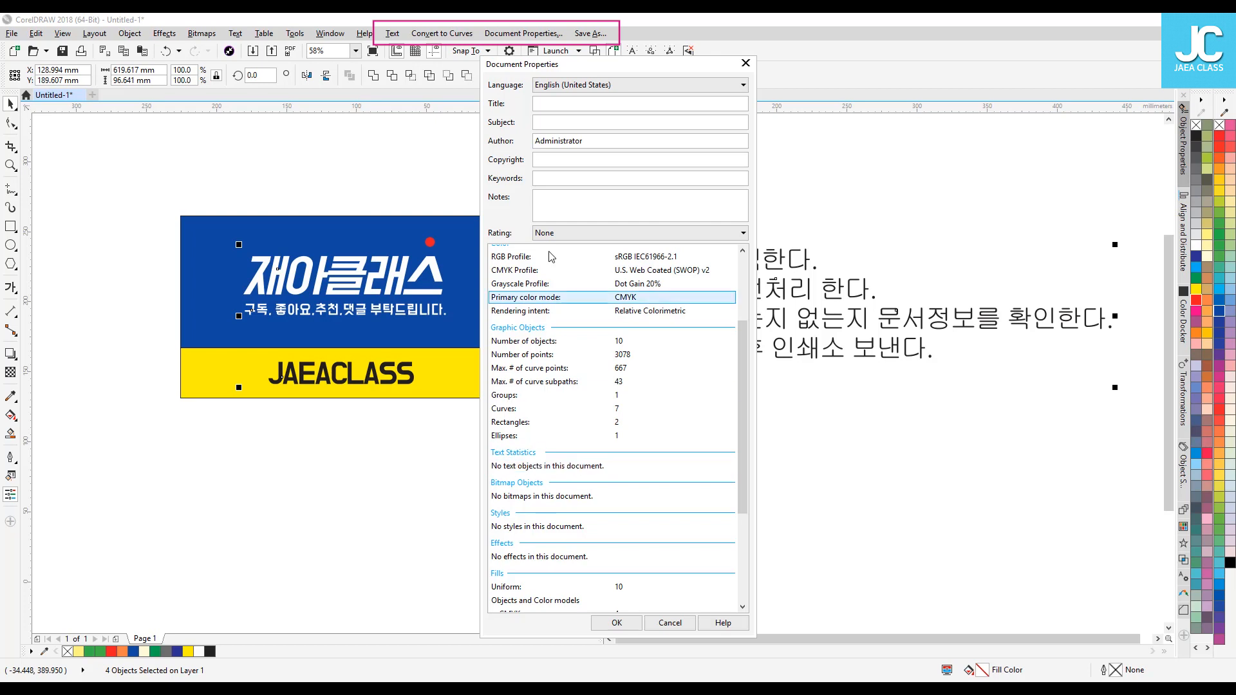
pyautogui.press('Escape')
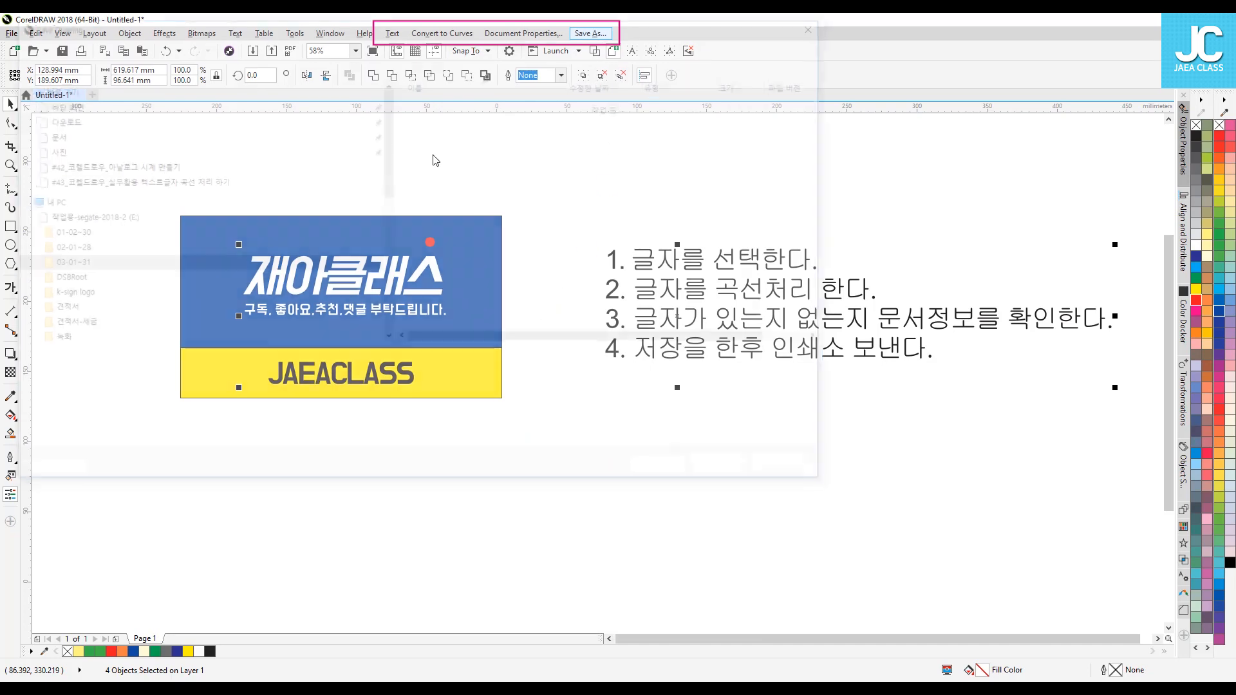
# View the Save As dialog without saving, deselect everything, and look over the Edit commands
pyautogui.press('Escape')
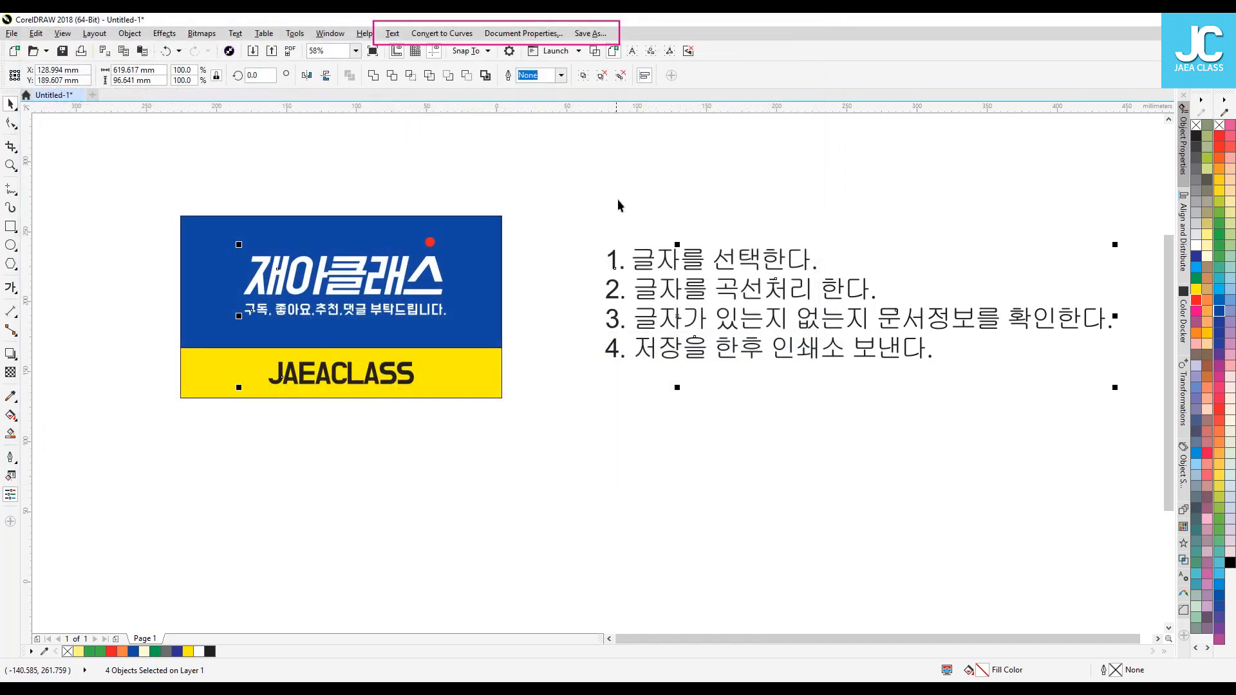
pyautogui.click(557, 275)
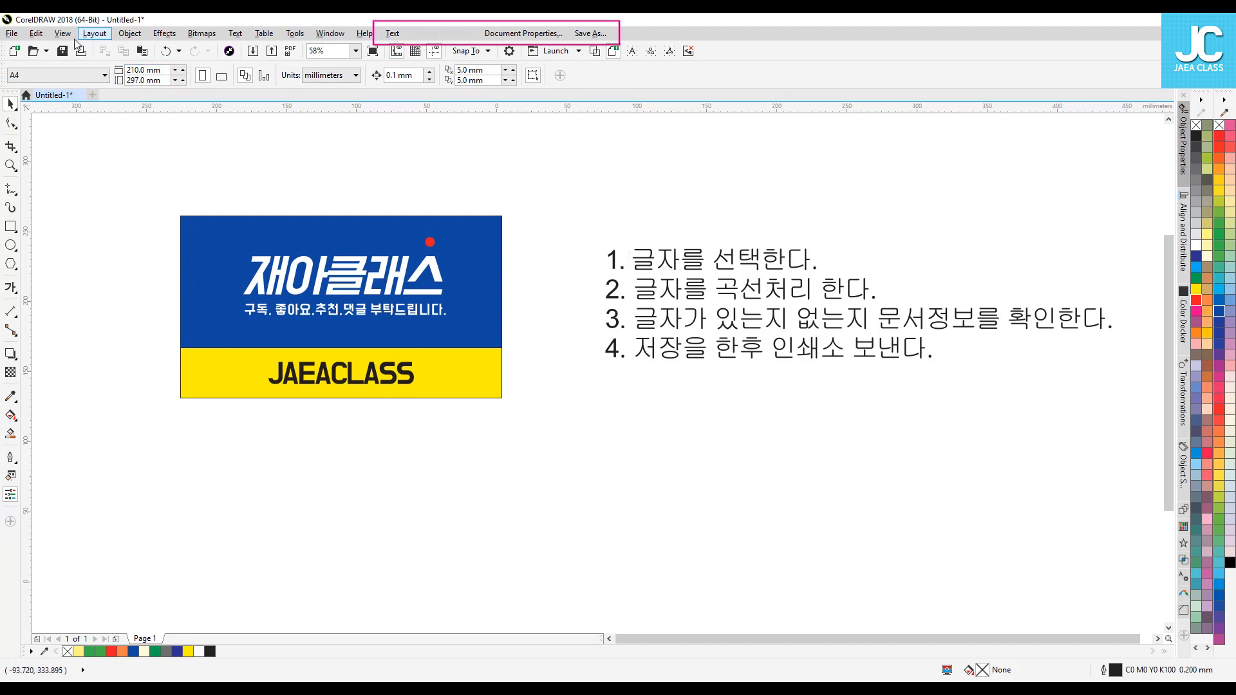
pyautogui.click(36, 34)
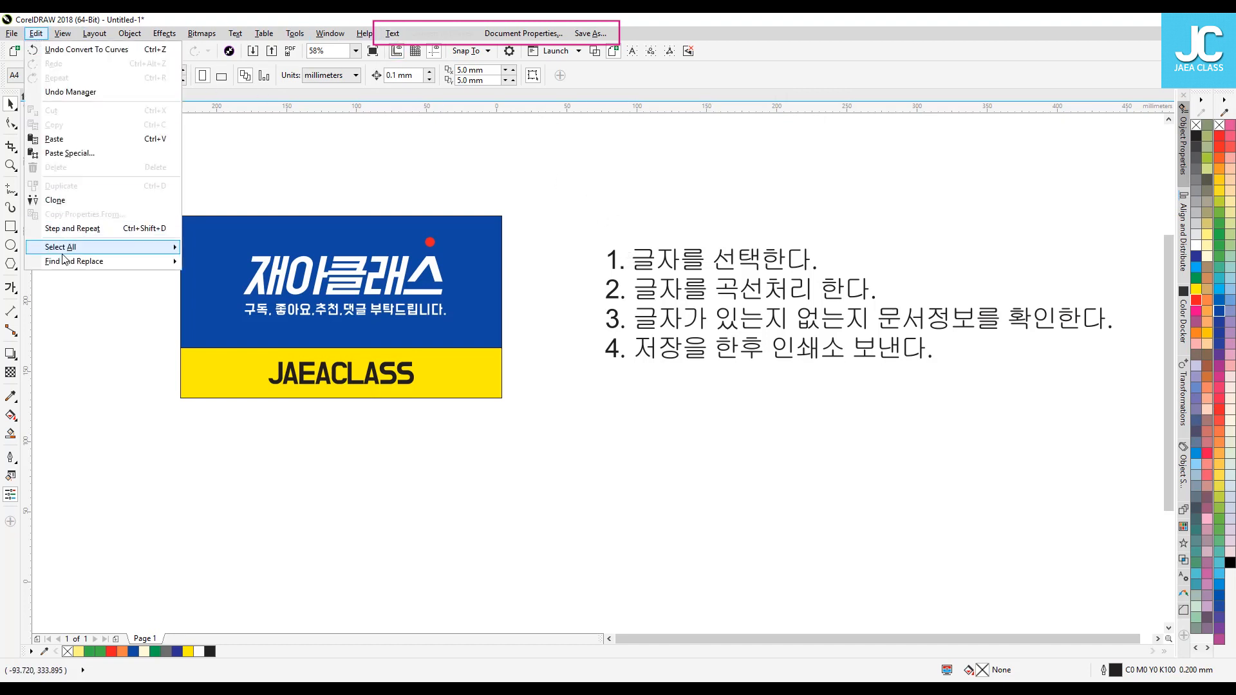
pyautogui.click(462, 167)
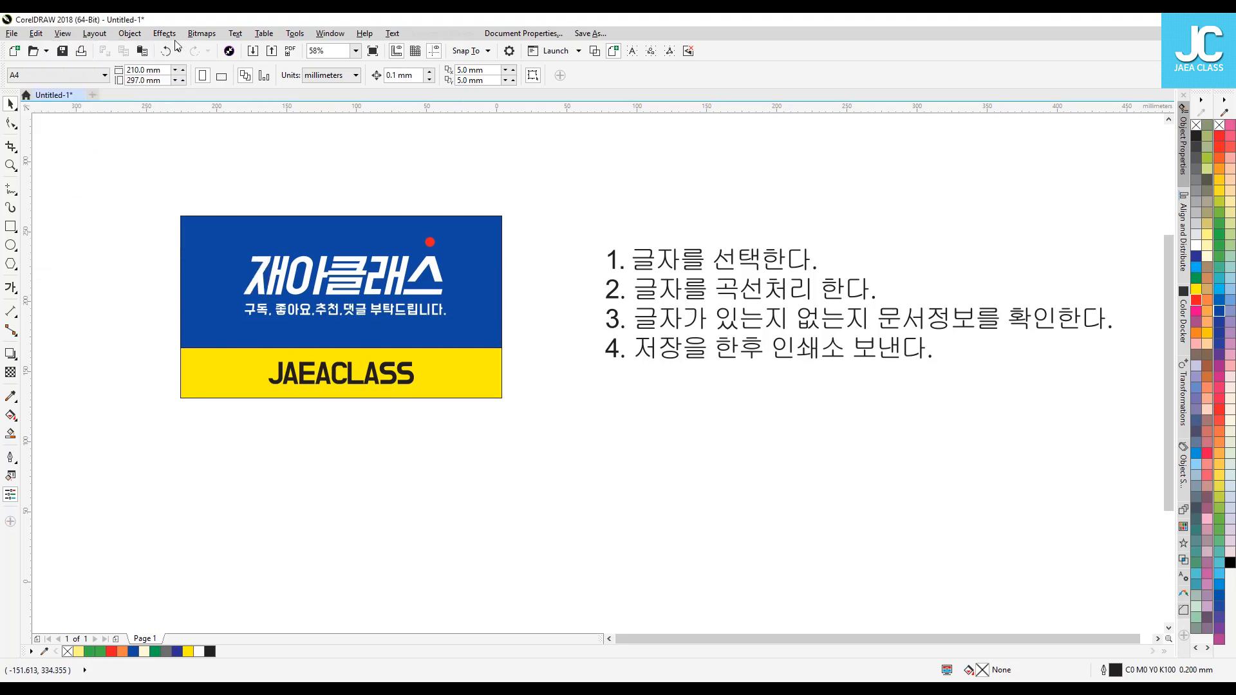
pyautogui.click(129, 33)
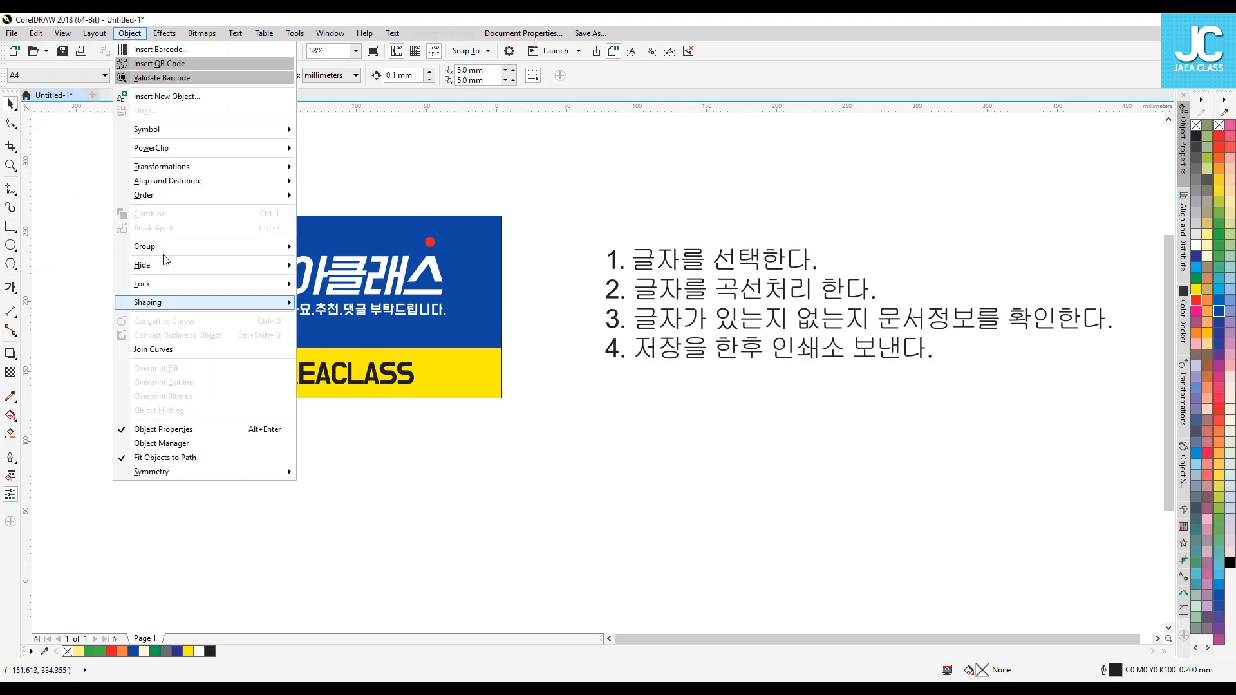
pyautogui.click(394, 148)
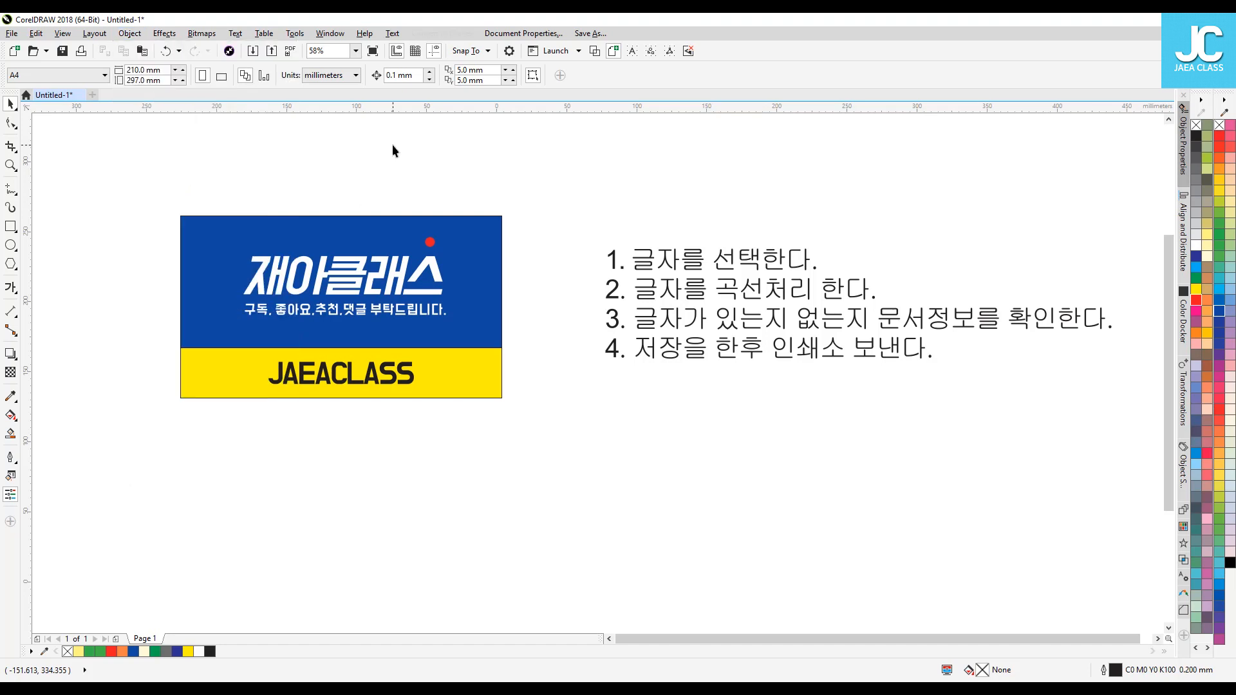
pyautogui.click(16, 39)
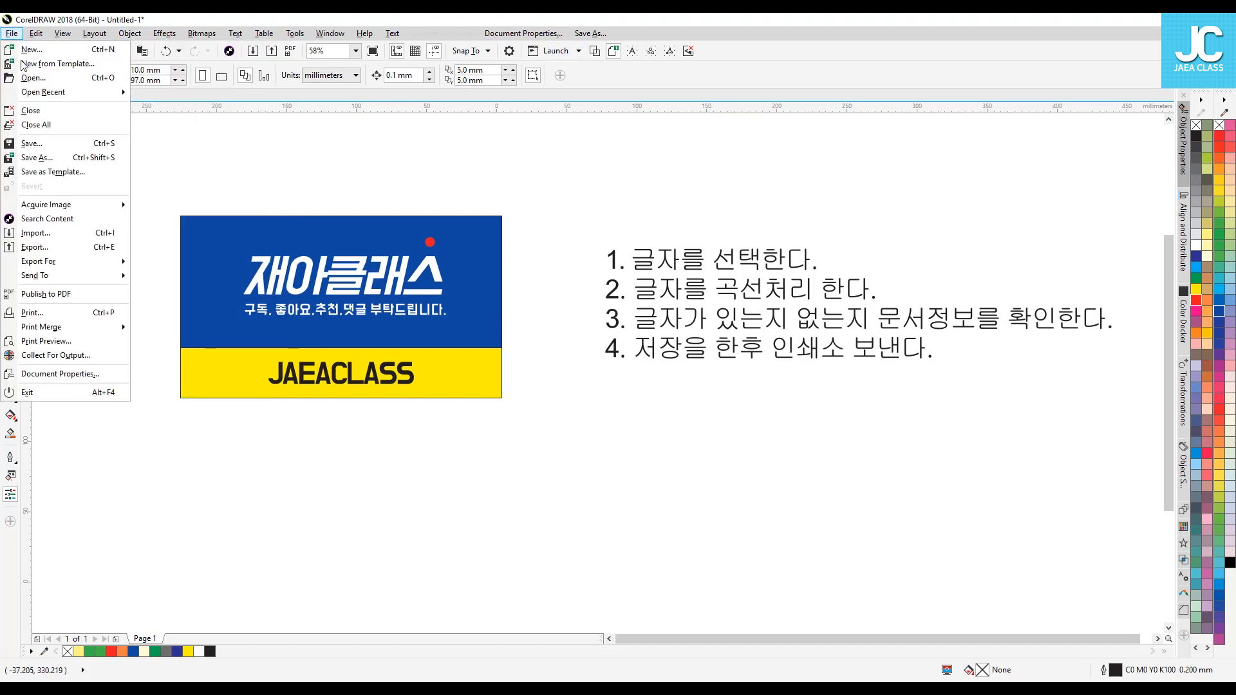
pyautogui.click(532, 179)
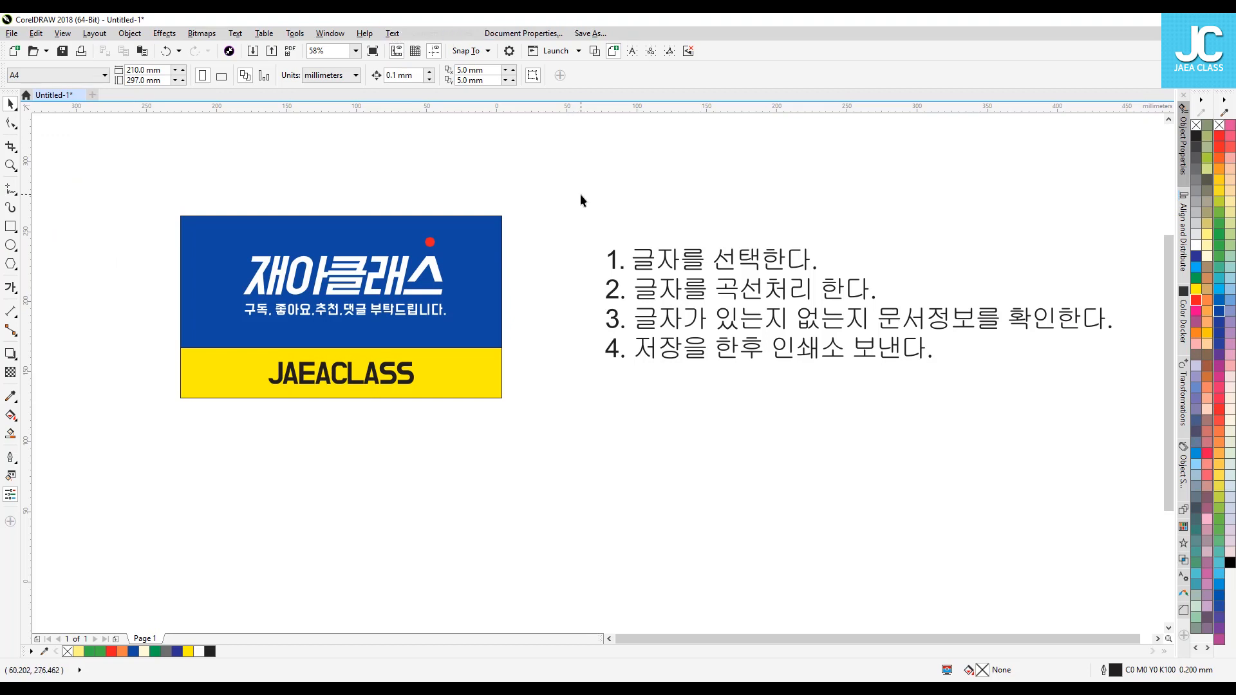
# Examine the document properties from the file details to the outline entries, including Text Statistics, and close the dialog
pyautogui.click(542, 35)
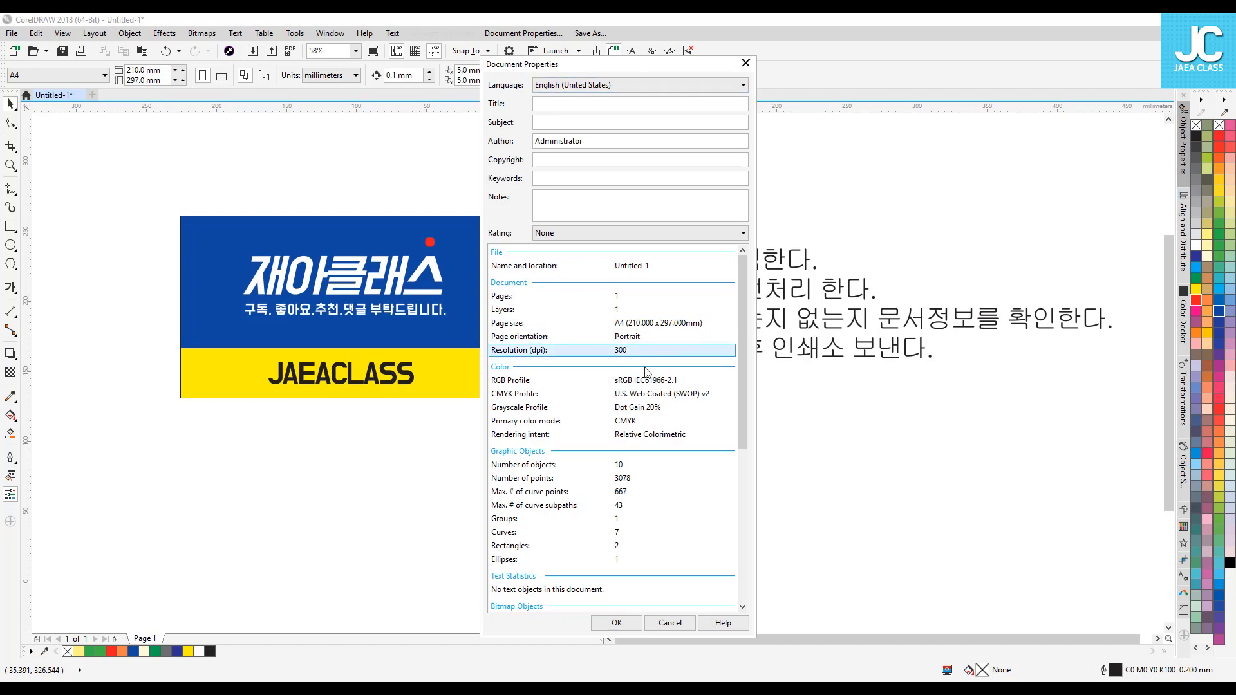
pyautogui.moveTo(742, 323); pyautogui.dragTo(720, 415)
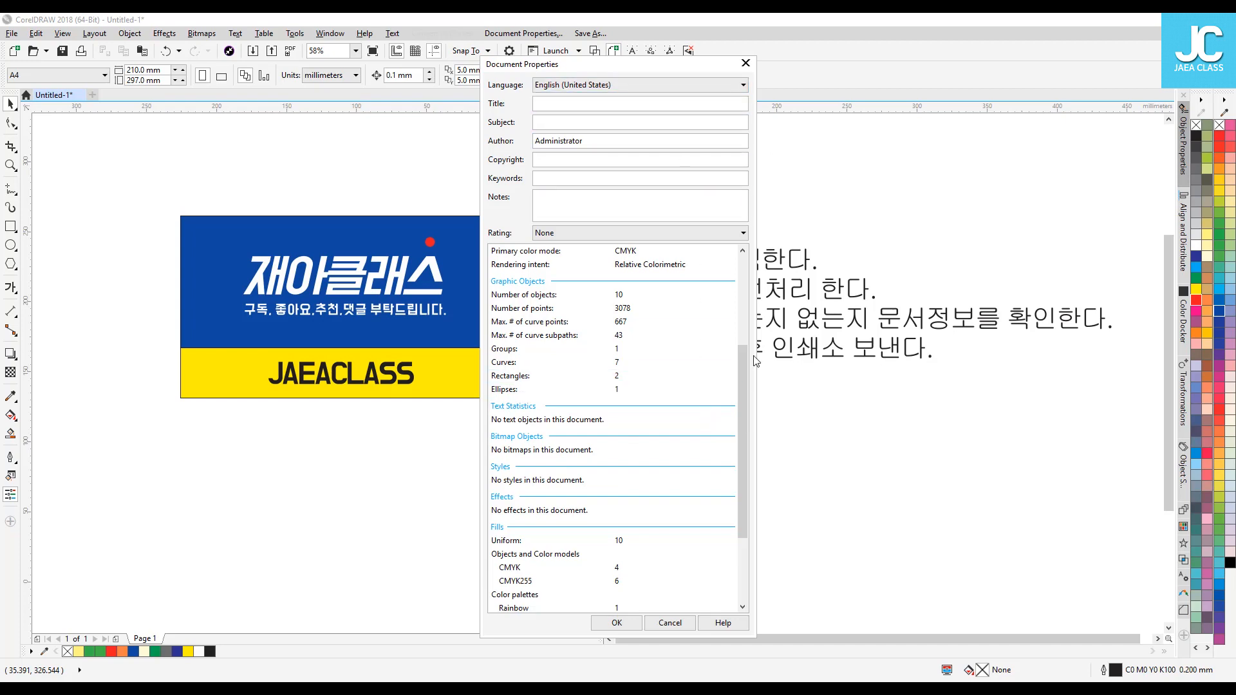
pyautogui.moveTo(743, 417); pyautogui.dragTo(744, 261)
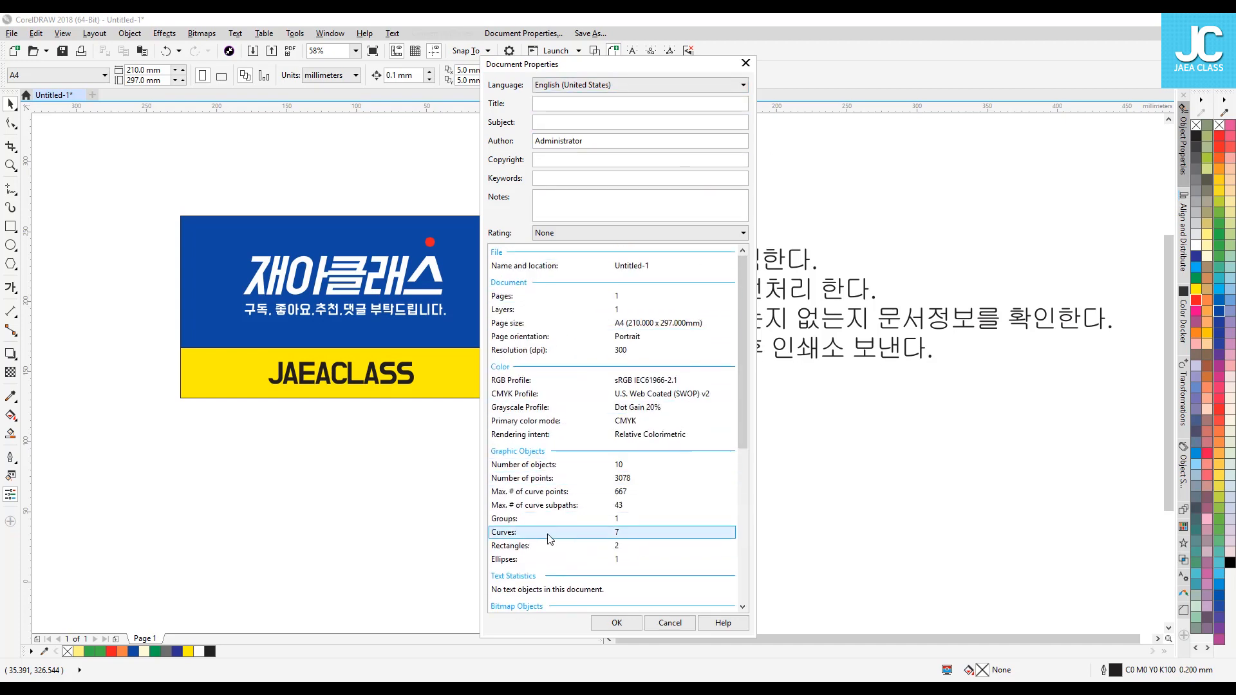
pyautogui.moveTo(745, 288); pyautogui.dragTo(740, 478)
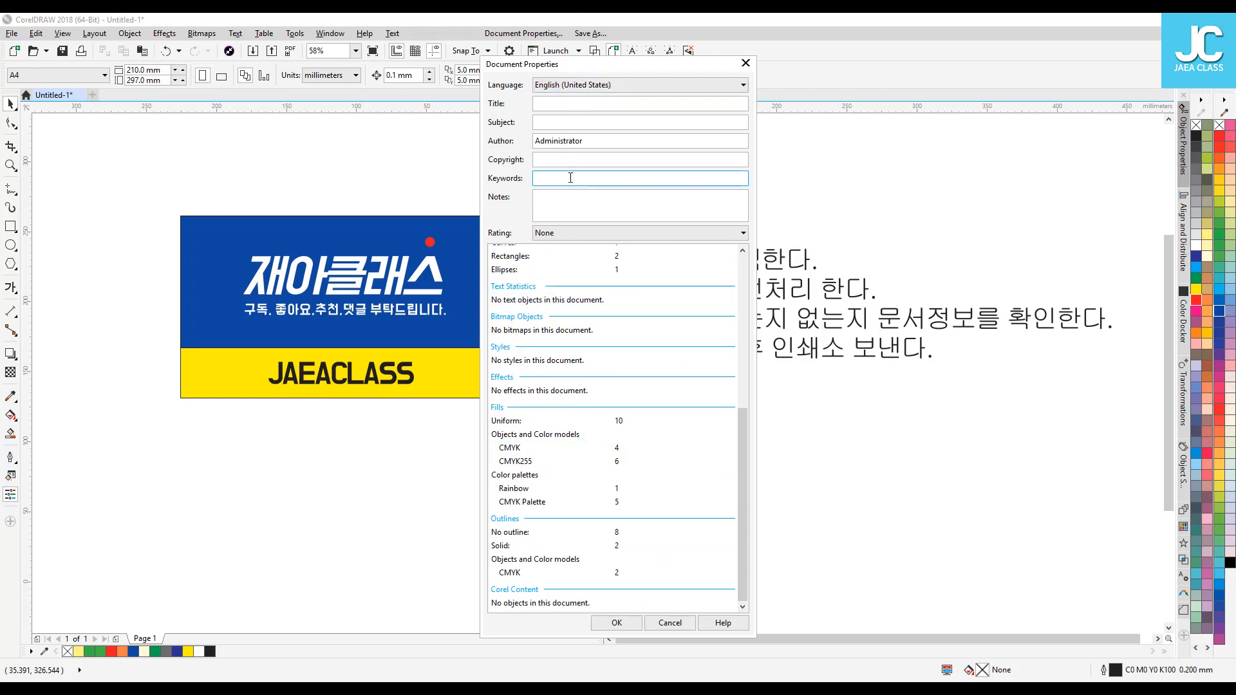
pyautogui.press('Escape')
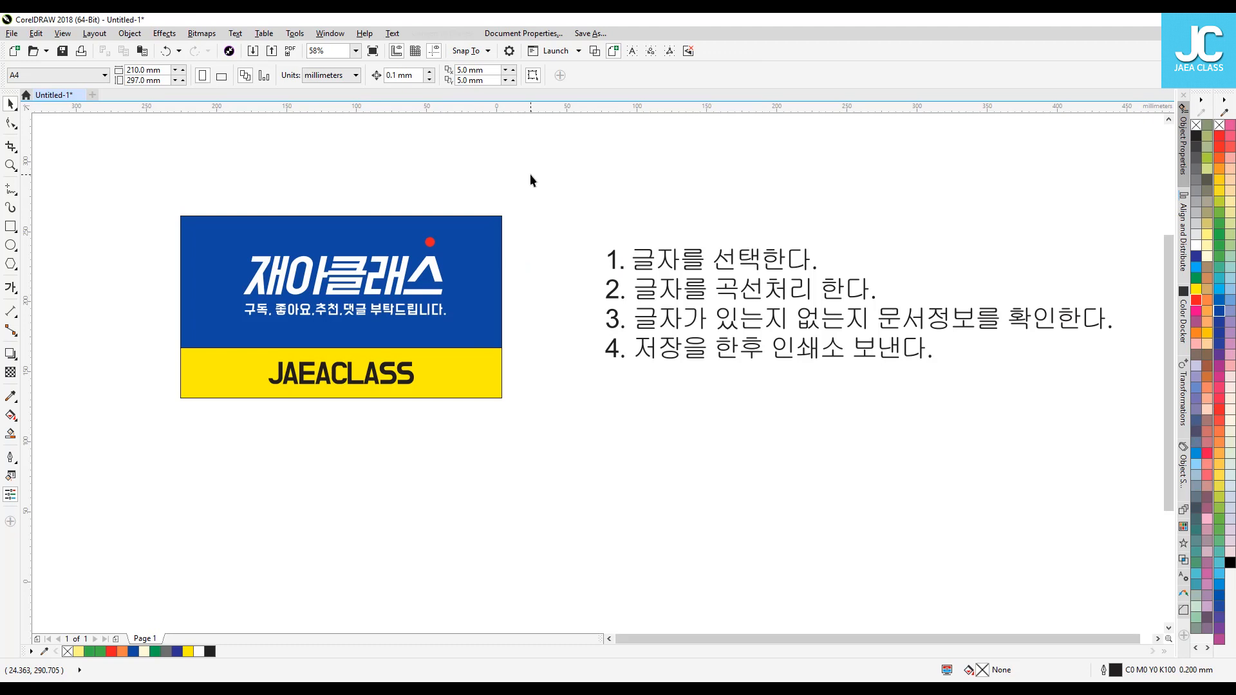
pyautogui.click(523, 37)
pyautogui.scroll(-3, 563, 505)
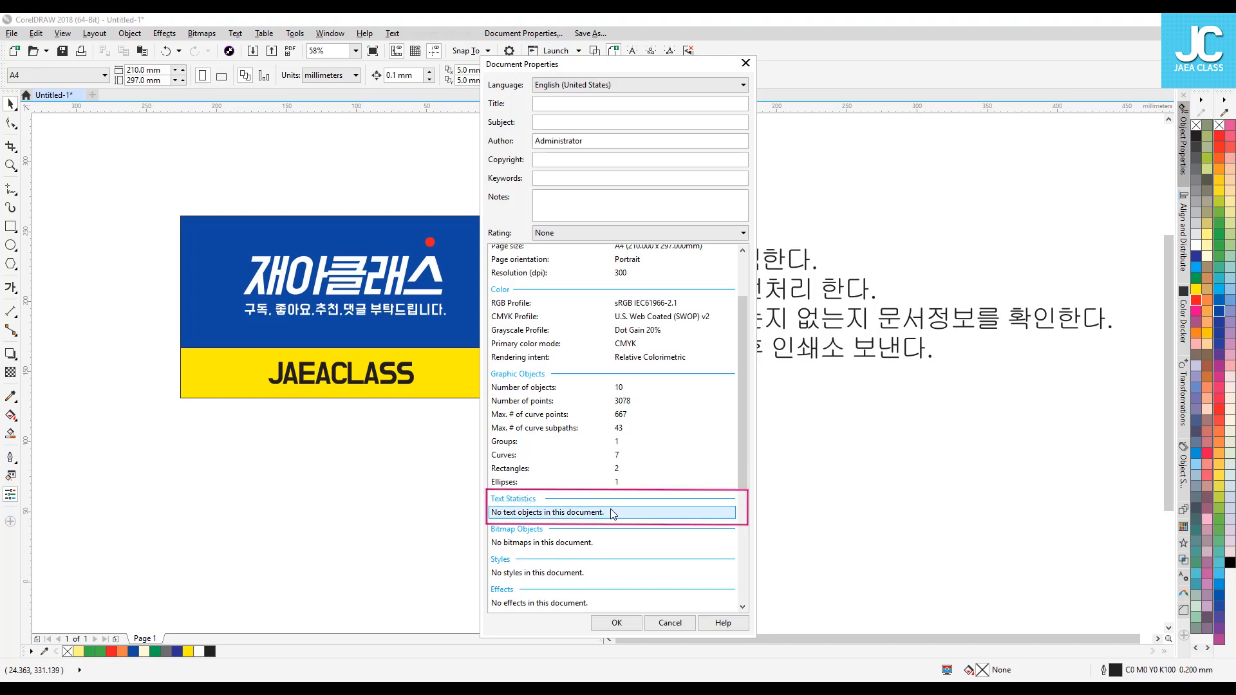
pyautogui.press('Escape')
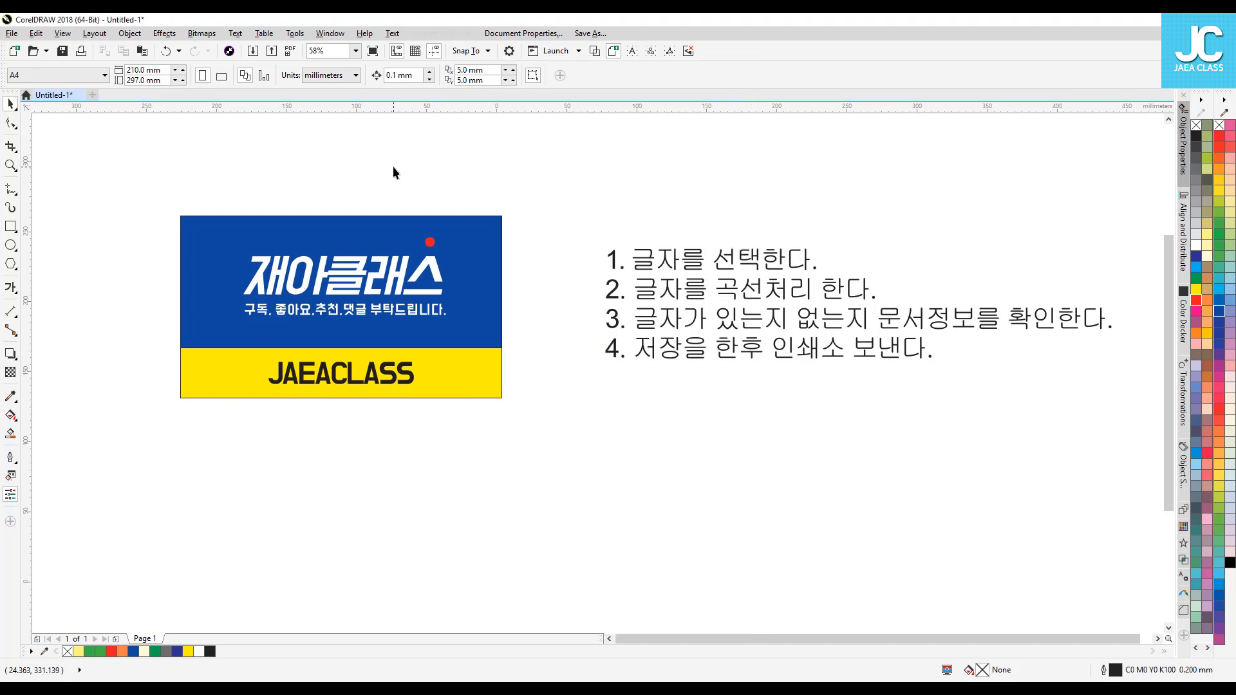
pyautogui.click(295, 34)
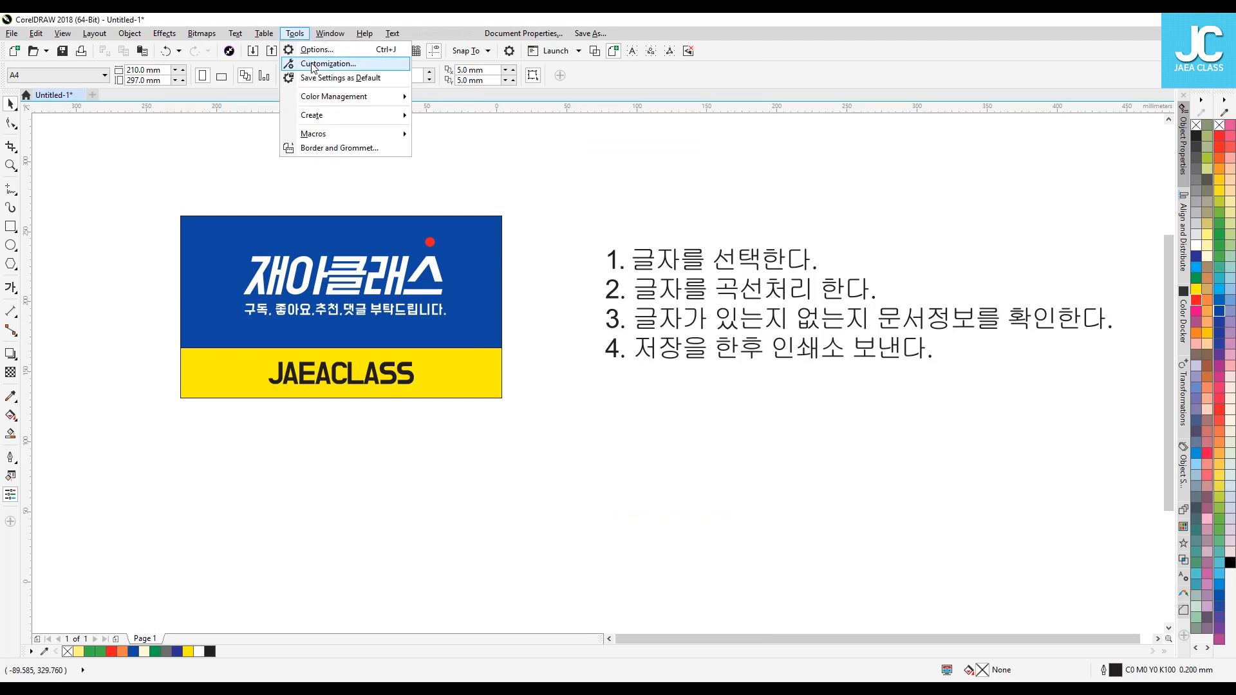
pyautogui.click(312, 64)
pyautogui.press('Escape')
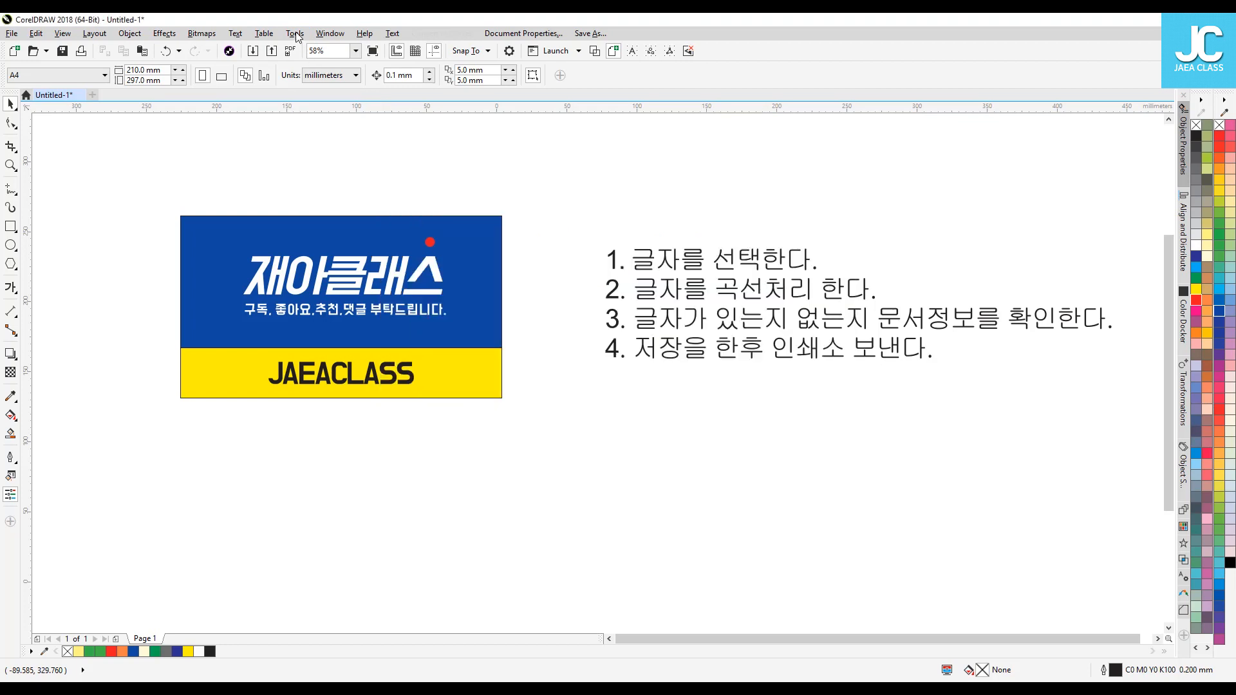
pyautogui.click(296, 34)
pyautogui.click(307, 50)
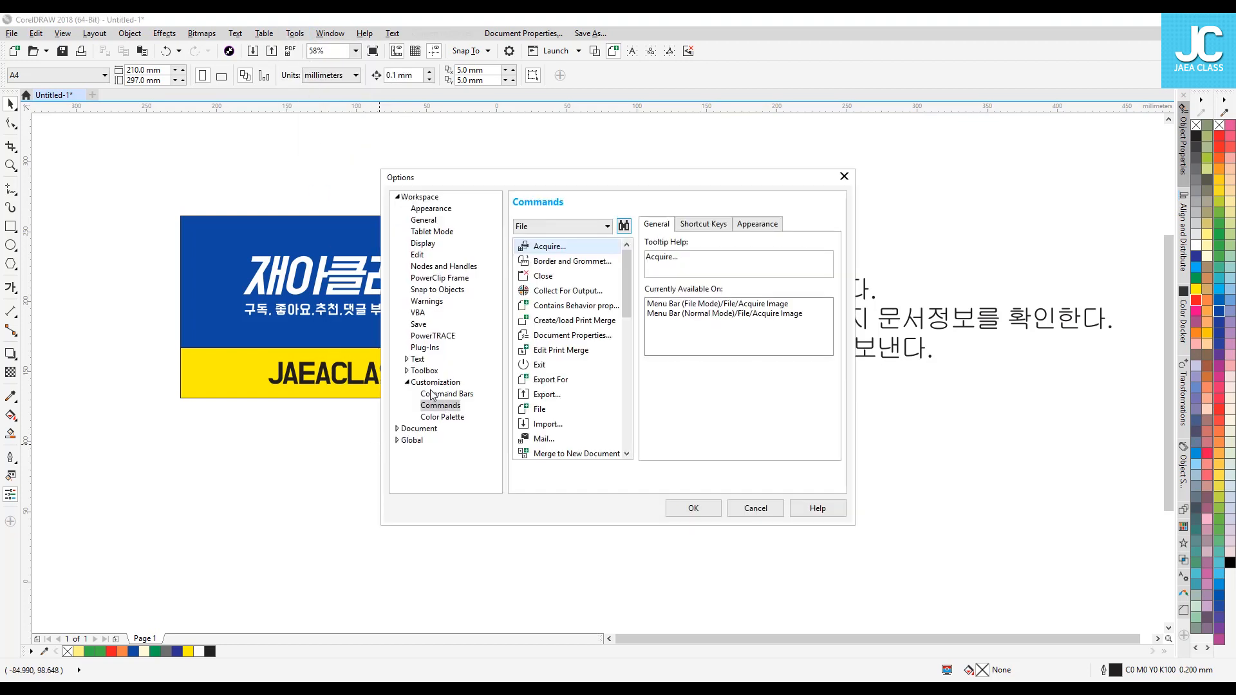
pyautogui.click(434, 405)
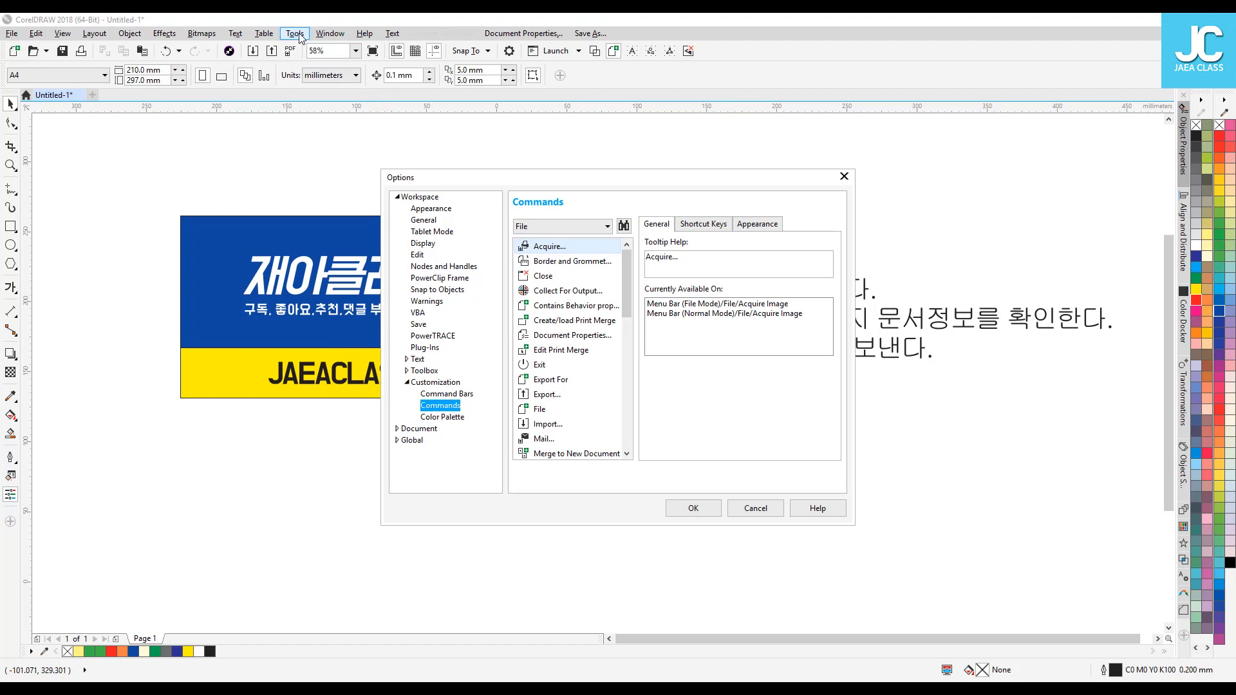
pyautogui.click(753, 507)
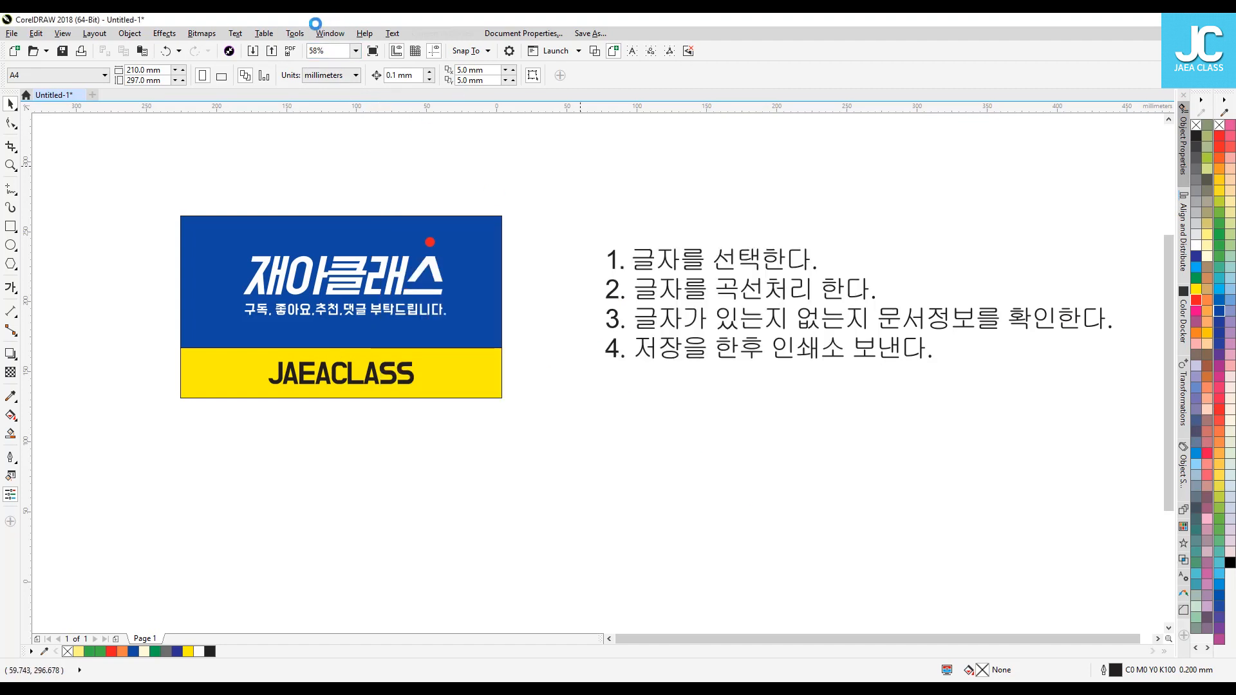
# Open the command search on the Commands page of the Customization options, keeping the command list uncovered
pyautogui.click(295, 32)
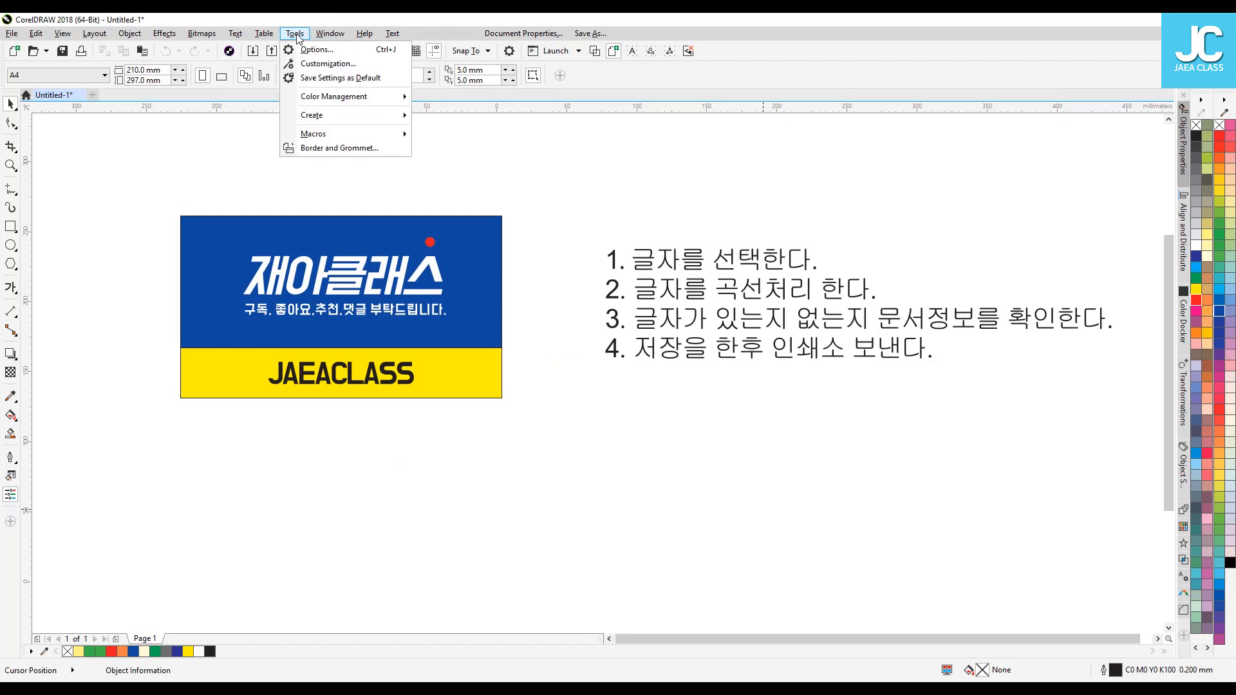
pyautogui.click(329, 64)
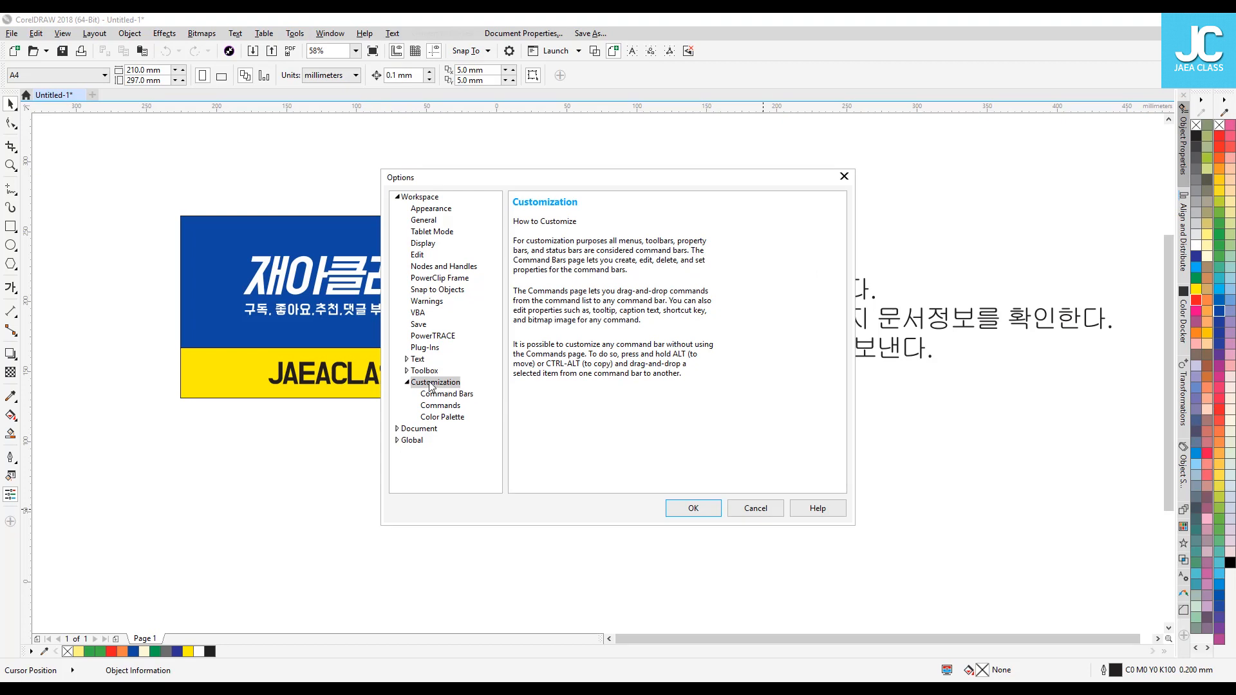
pyautogui.click(450, 408)
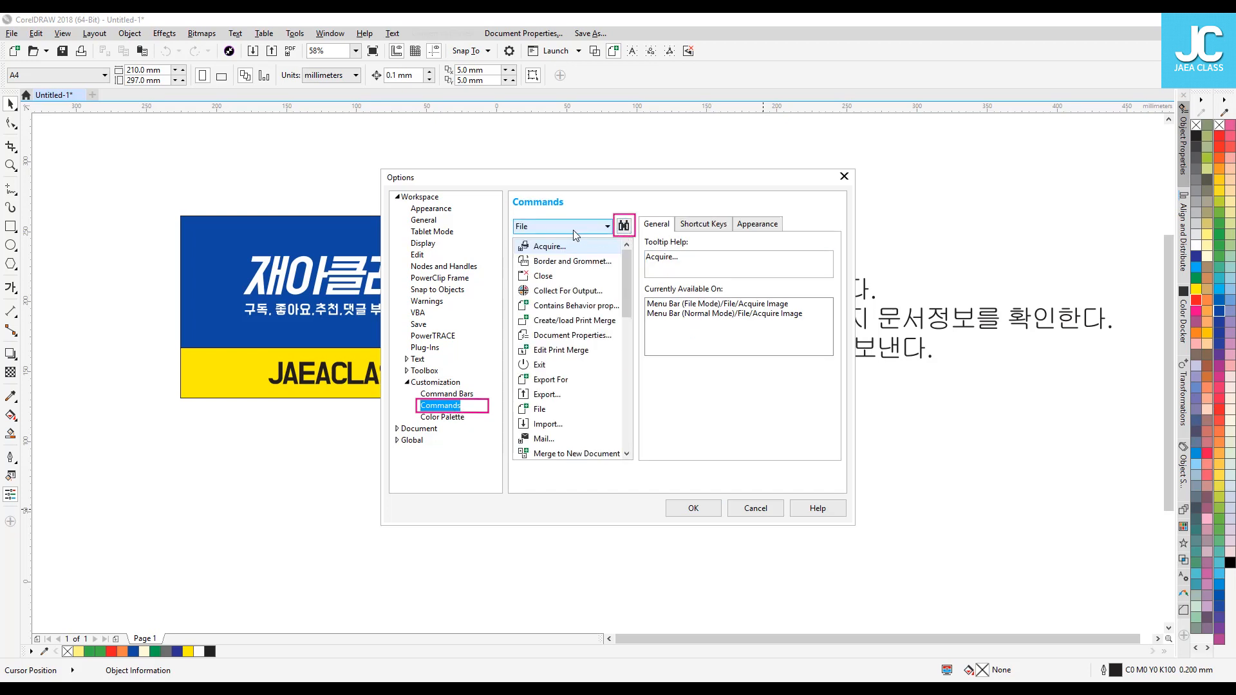
pyautogui.click(624, 226)
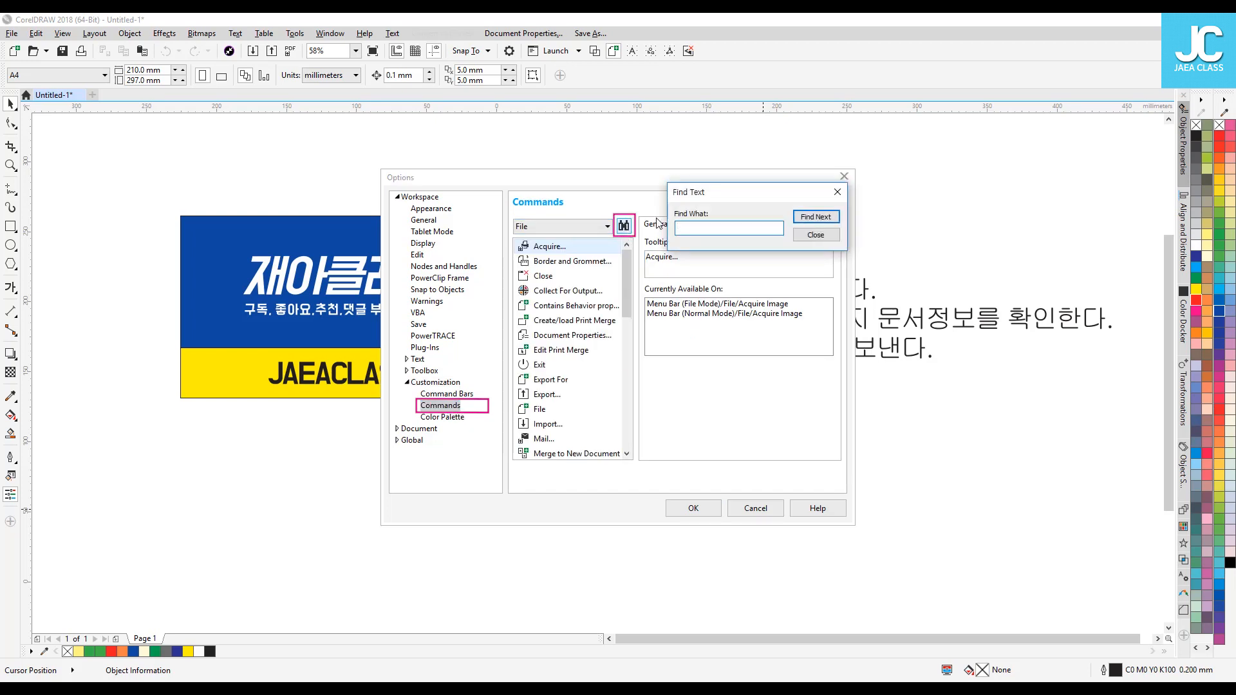
pyautogui.moveTo(710, 193); pyautogui.dragTo(681, 193)
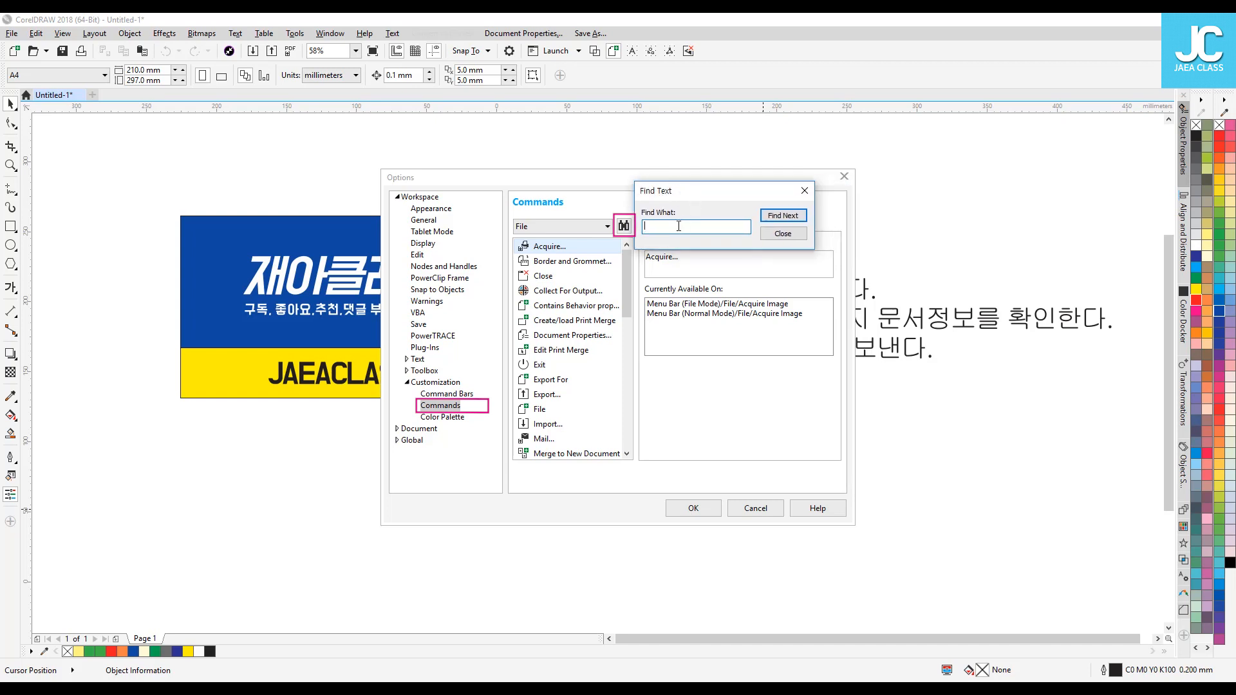
# Search the customizable commands for "TEXT ST"
pyautogui.write('ㅅㄷㅌ')
pyautogui.press('BackSpace')
pyautogui.press('BackSpace')
pyautogui.press('BackSpace')
pyautogui.write('T')
pyautogui.press('BackSpace')
pyautogui.press('BackSpace')
pyautogui.click(789, 219)
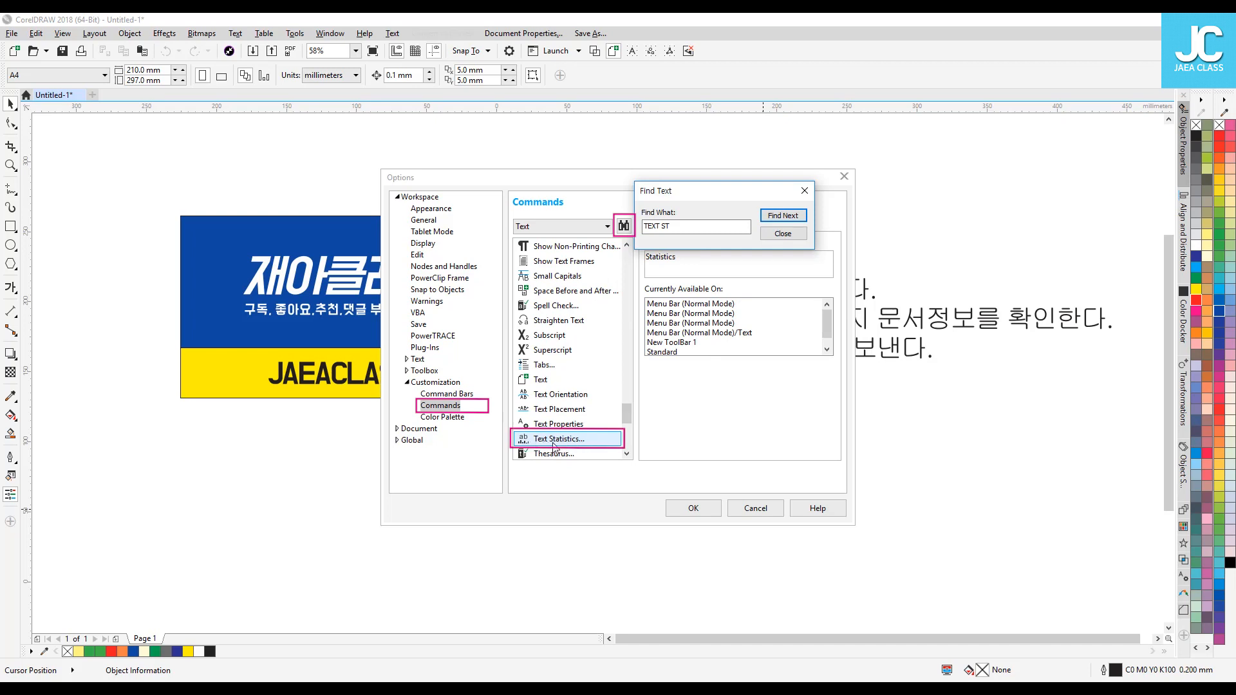
# Add the Text Statistics command to the menu bar just before Document Properties and confirm the customization
pyautogui.moveTo(543, 442); pyautogui.dragTo(480, 31)
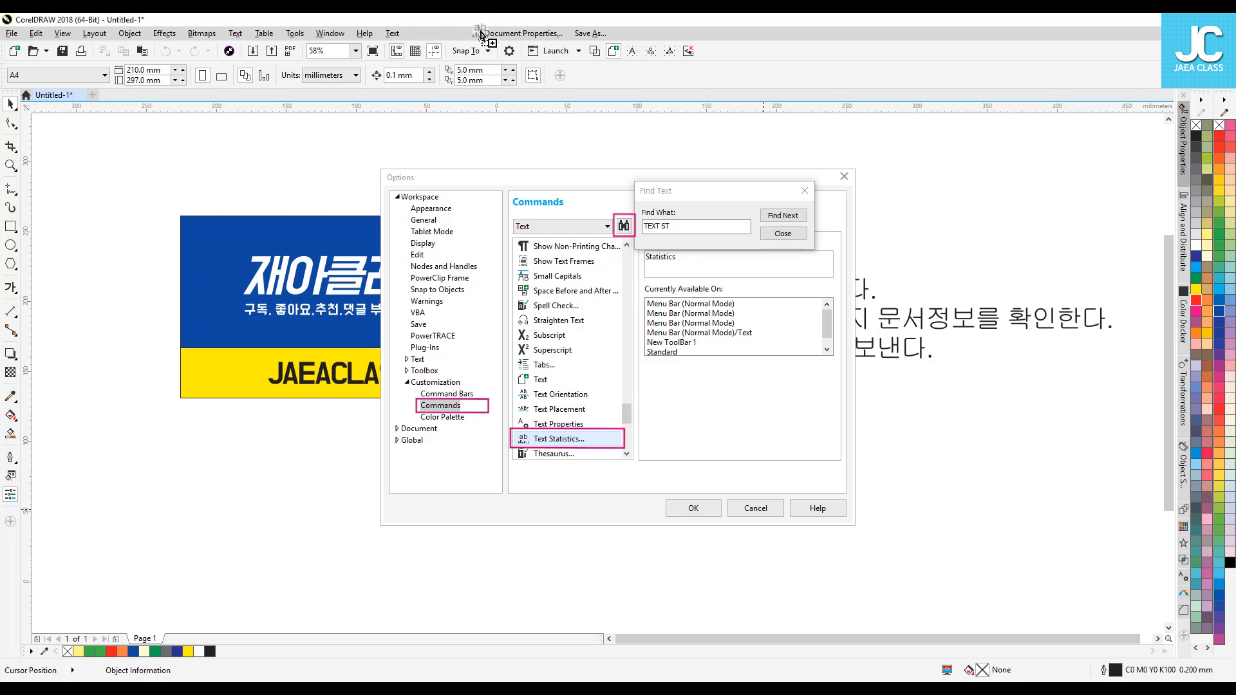
pyautogui.moveTo(481, 33); pyautogui.dragTo(481, 34)
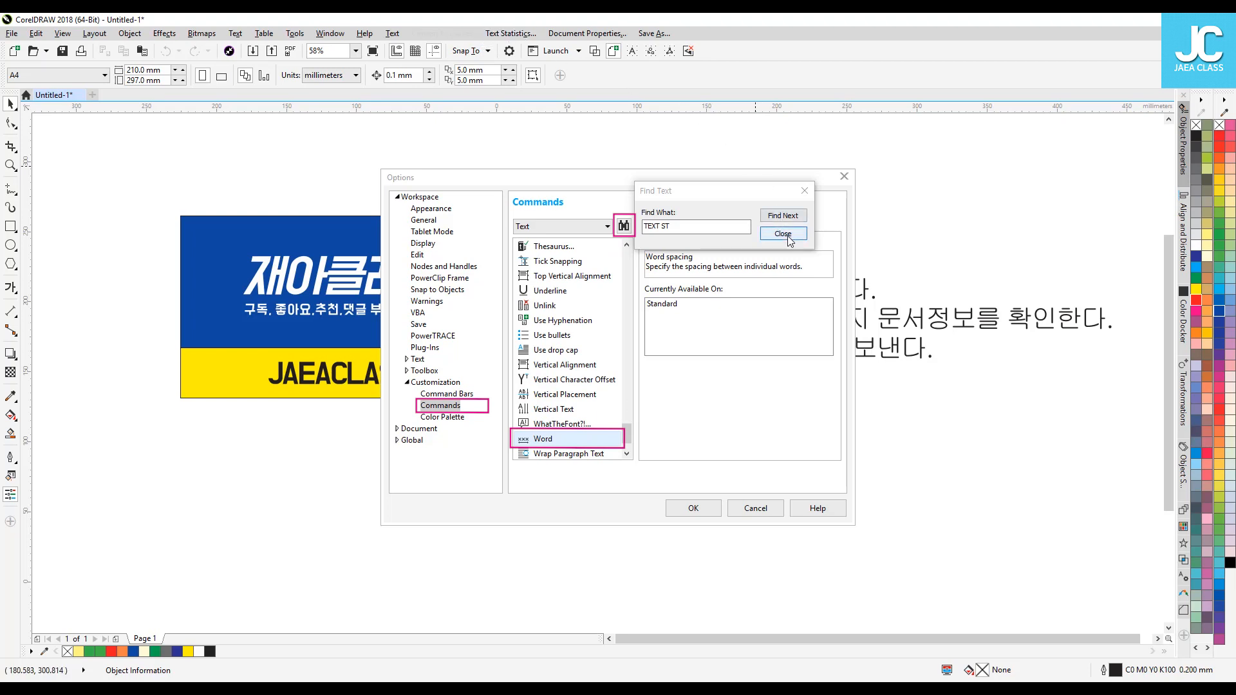
pyautogui.click(782, 233)
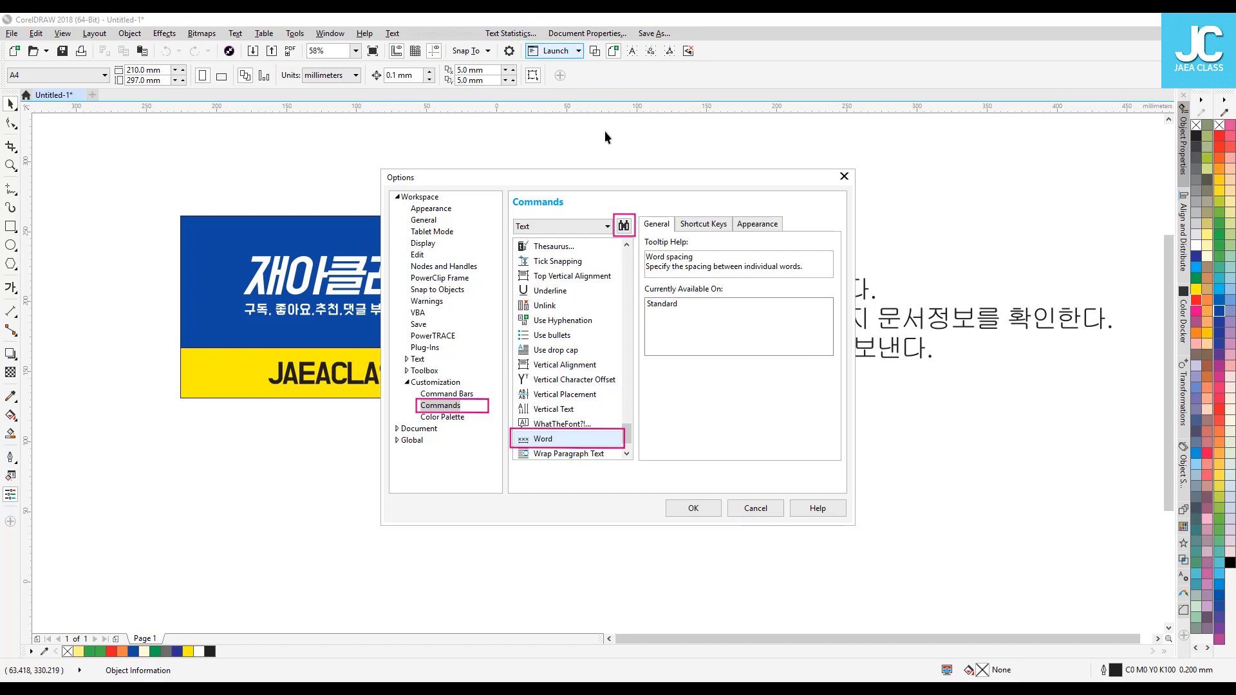
pyautogui.click(691, 509)
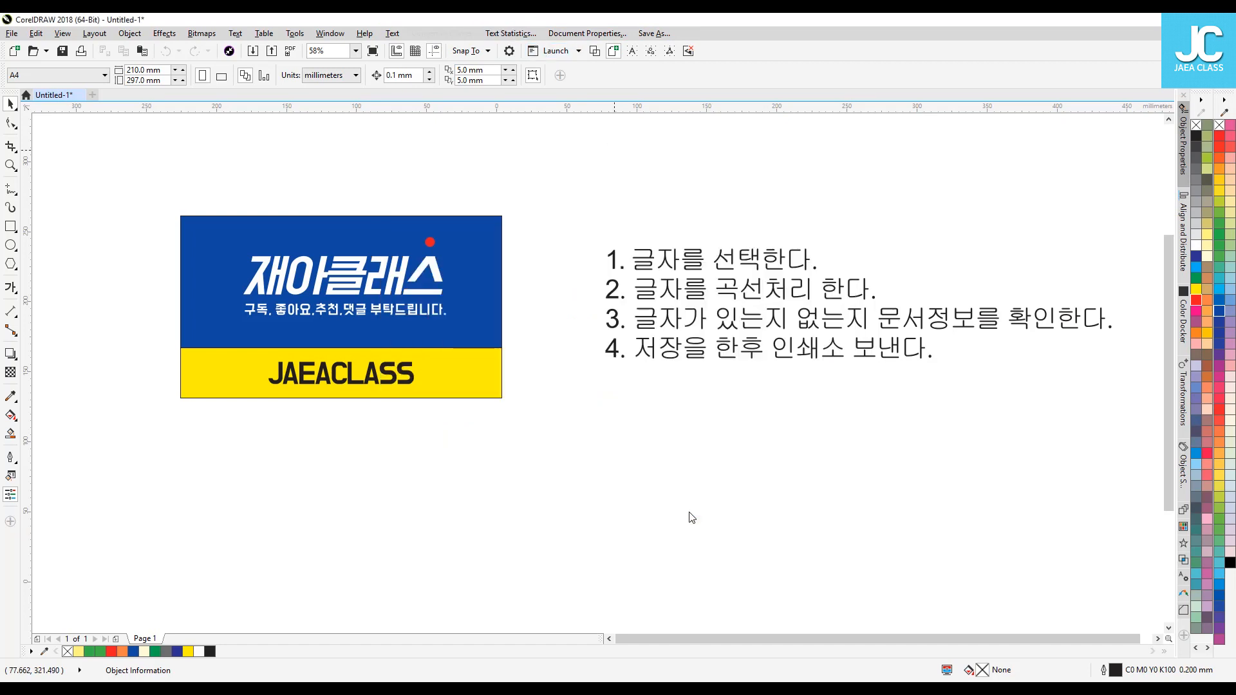
# Undo the text's curve conversion, select all text objects, and convert them to curves again
pyautogui.hotkey('ctrl', 'z')
pyautogui.click(573, 209)
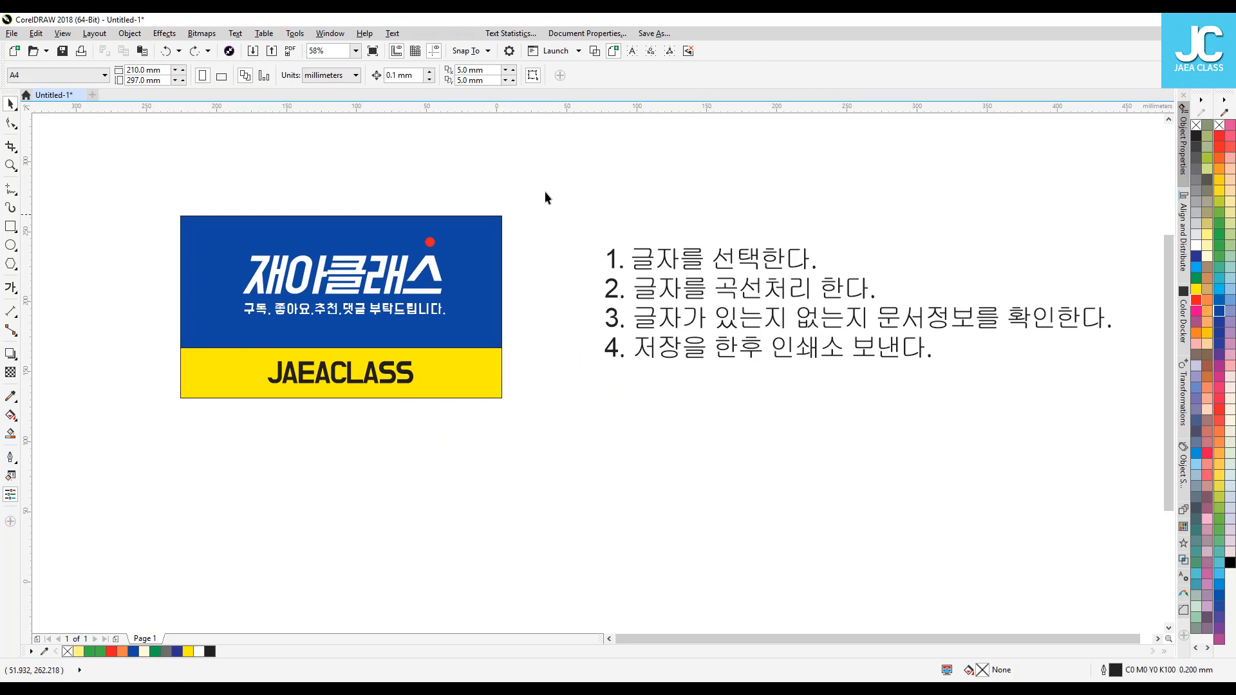
pyautogui.click(394, 33)
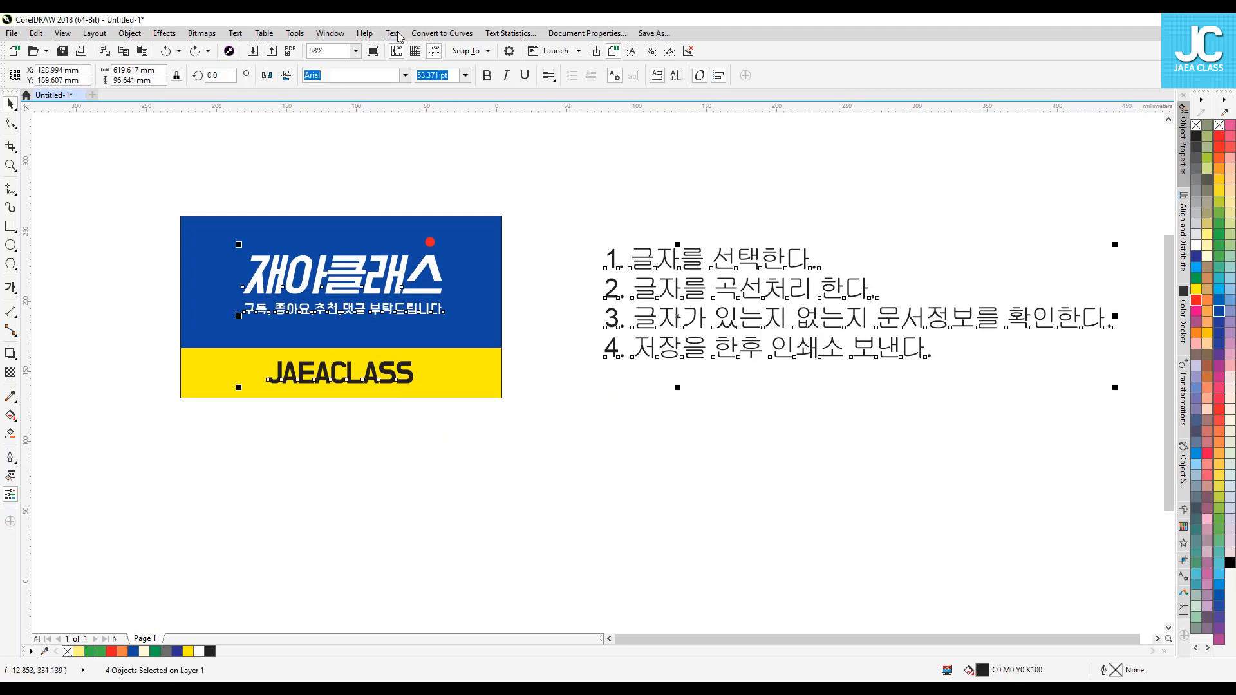
pyautogui.click(440, 34)
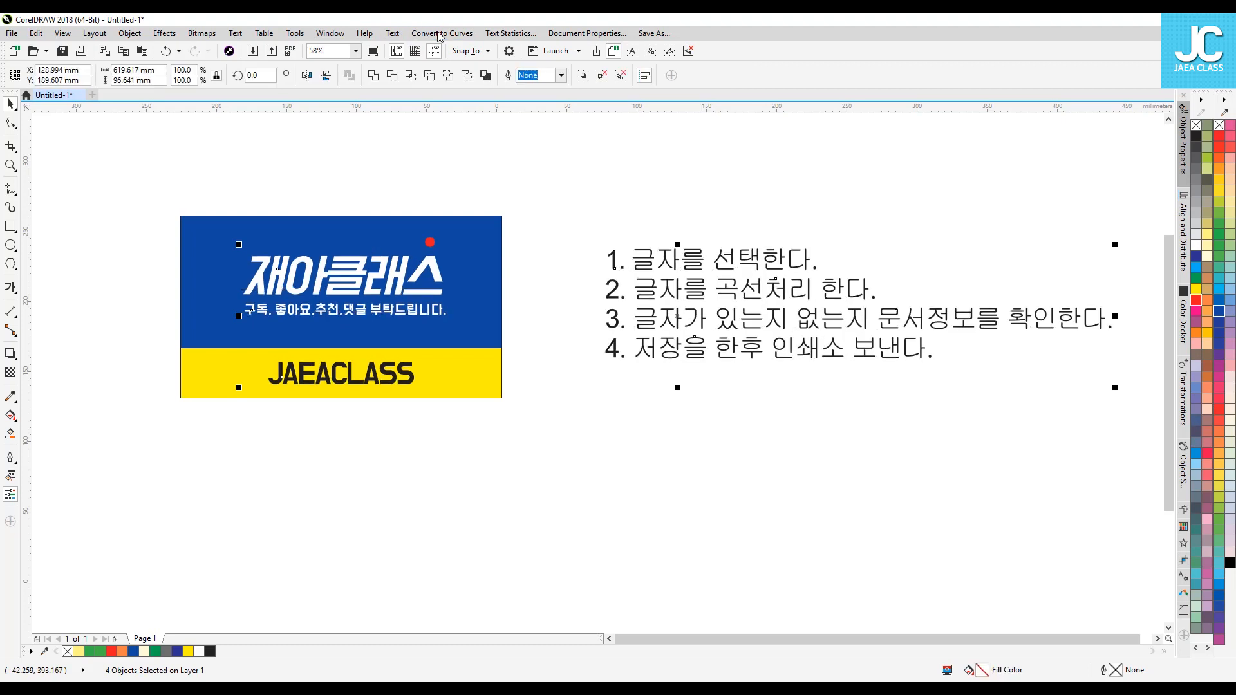
# Review the statistics for all text in the document, undo the curve conversion, and clear the selection
pyautogui.click(510, 34)
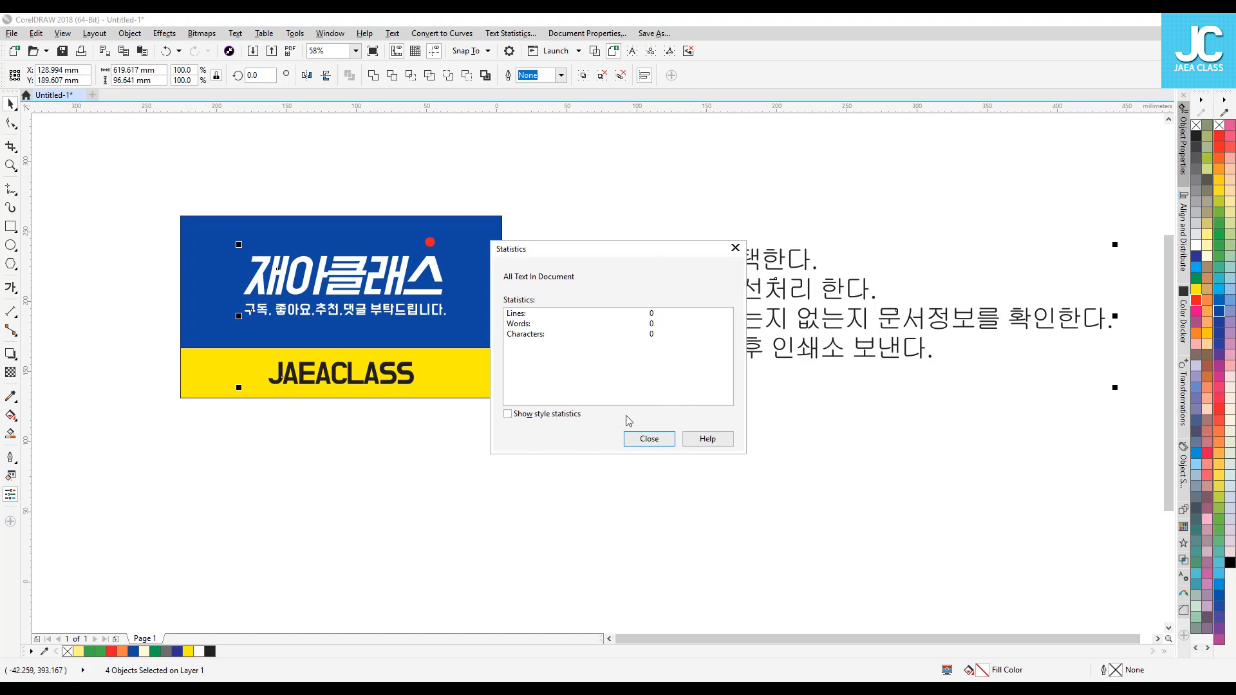
pyautogui.click(648, 439)
pyautogui.click(598, 195)
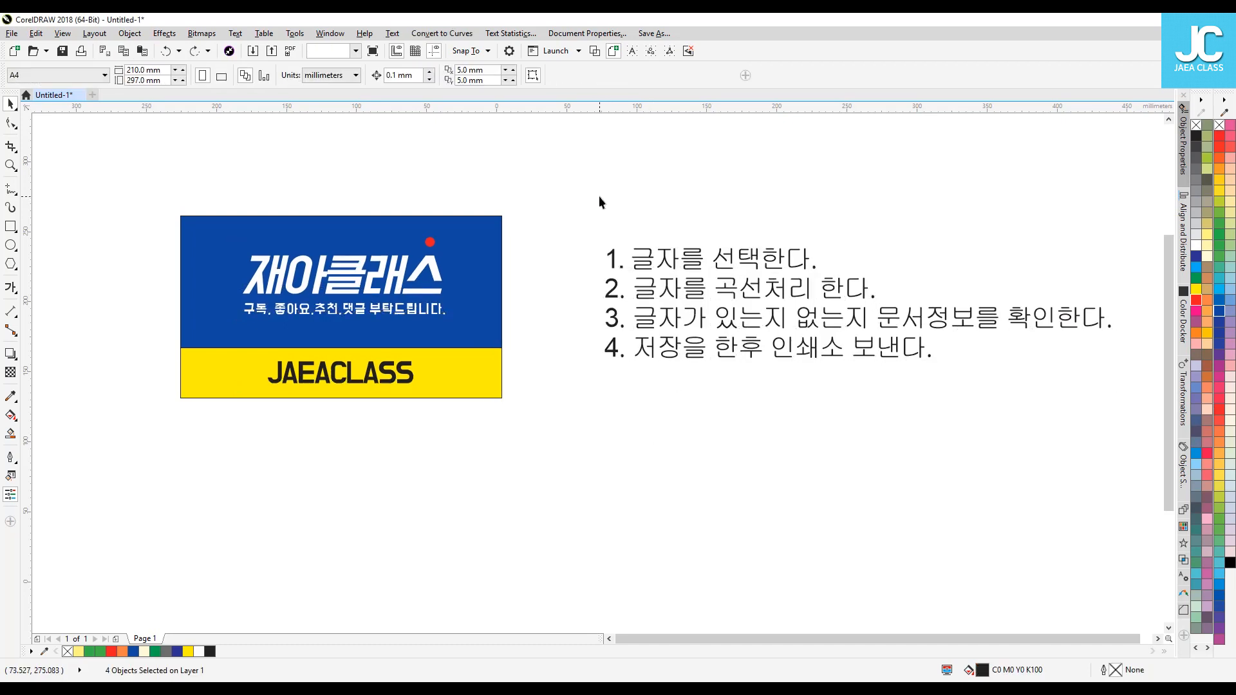
# Compare the text statistics of the unconverted text with the Text Statistics section of the document properties, closing both dialogs
pyautogui.click(511, 33)
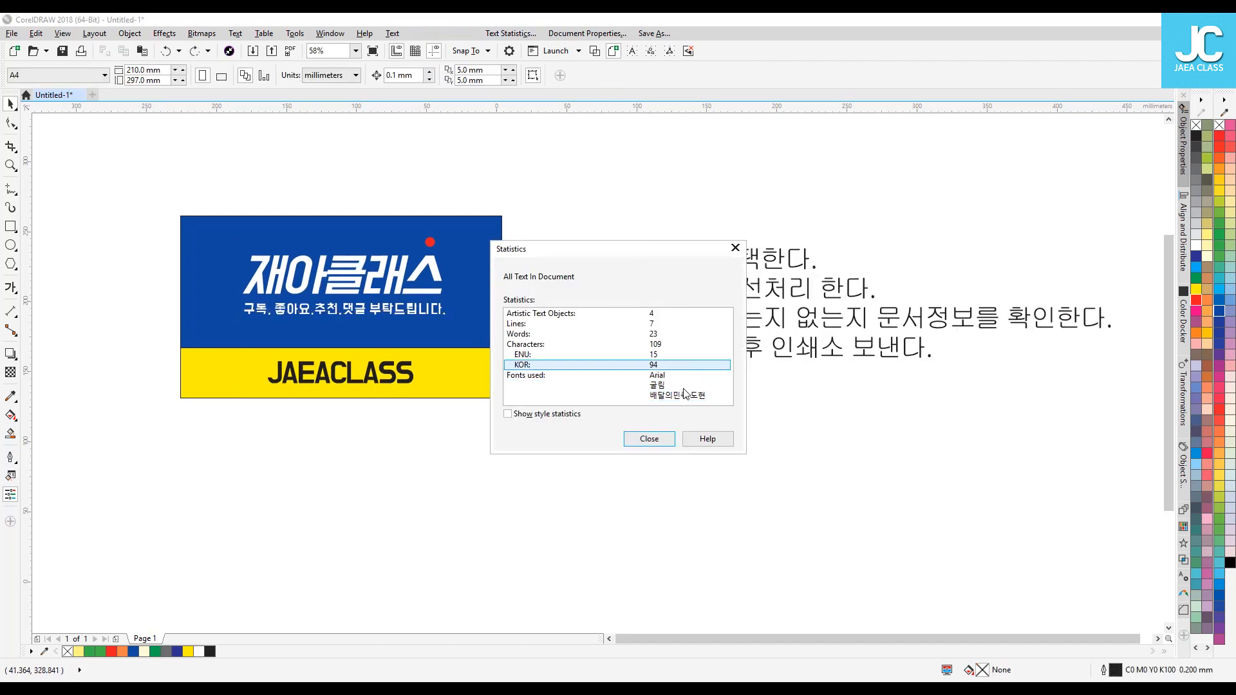
pyautogui.click(672, 316)
pyautogui.click(643, 438)
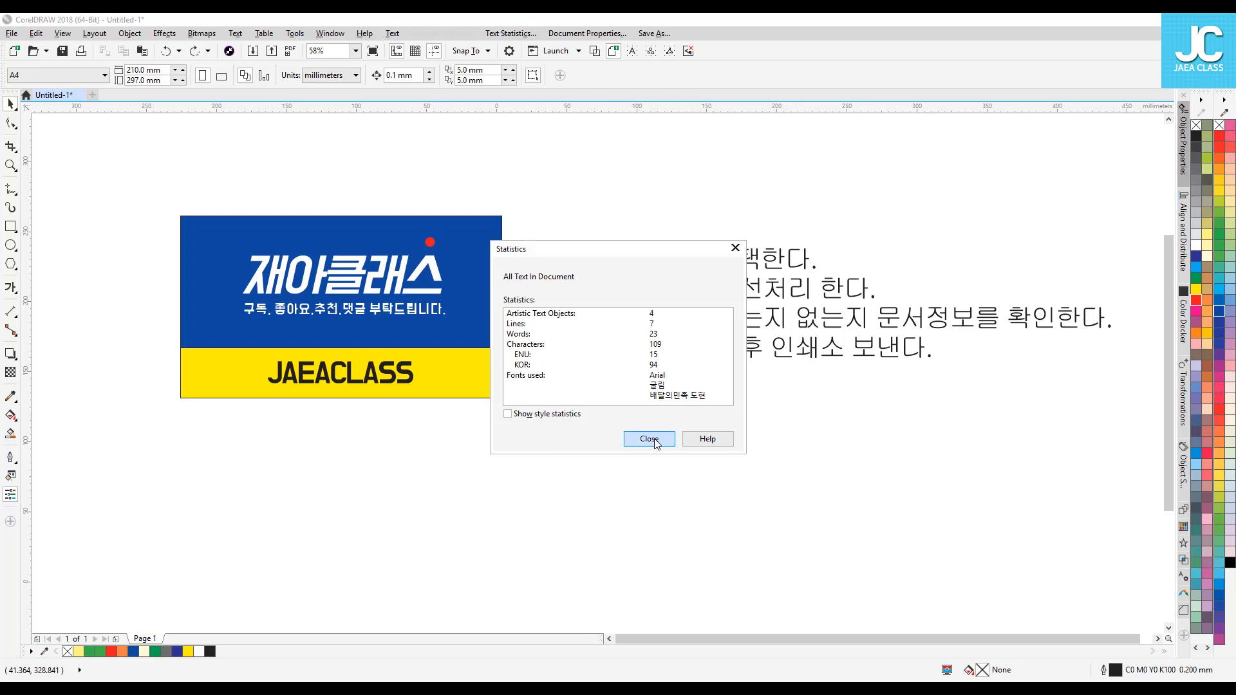
pyautogui.click(571, 36)
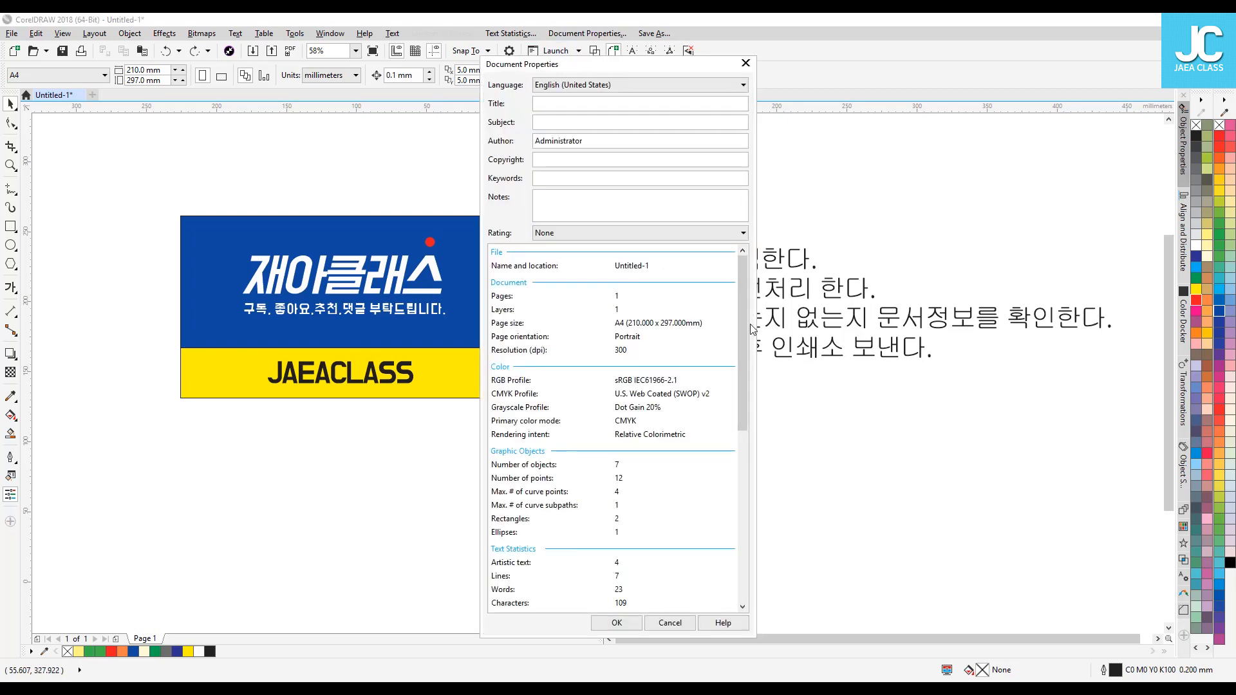
pyautogui.moveTo(744, 334); pyautogui.dragTo(741, 592)
pyautogui.press('Escape')
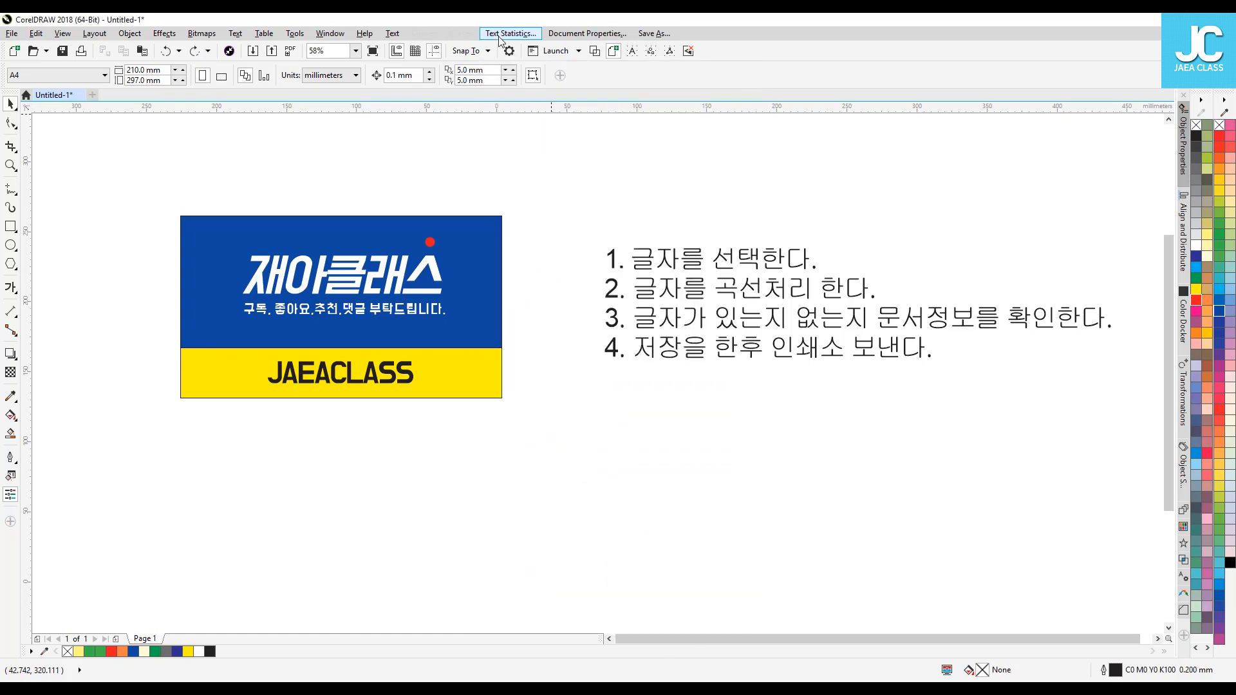
# Review the document's text statistics before and after selecting all text objects and converting them to curves
pyautogui.click(510, 32)
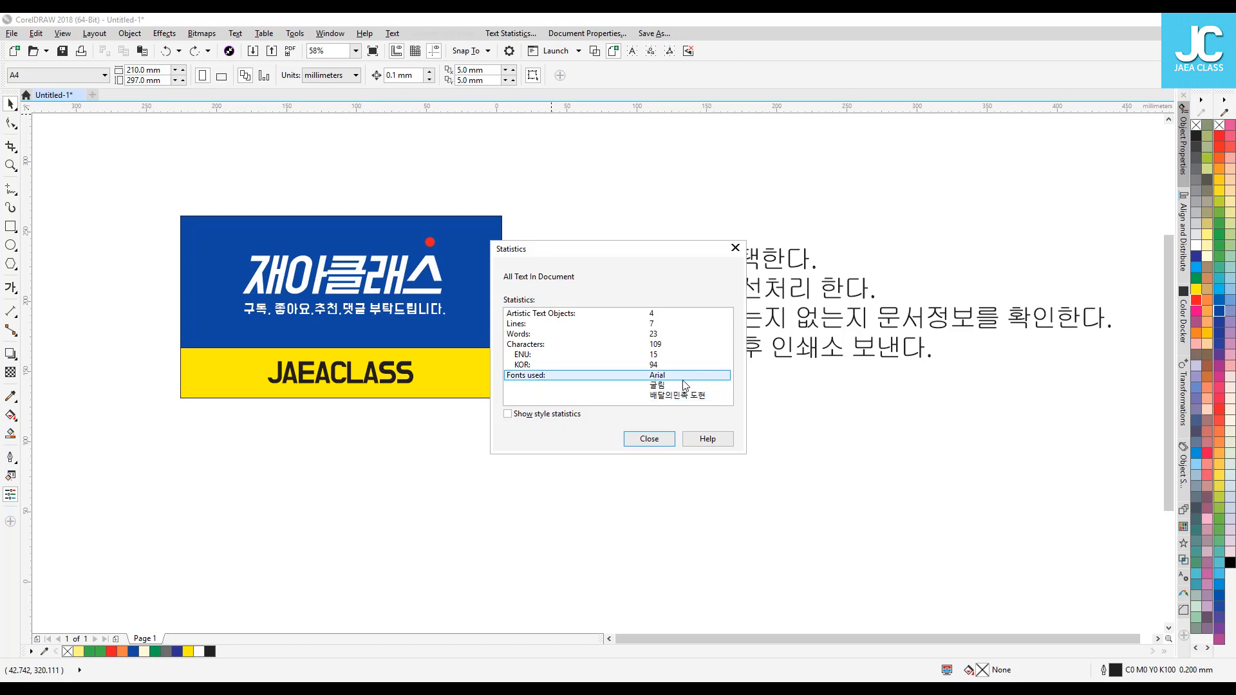
pyautogui.press('Escape')
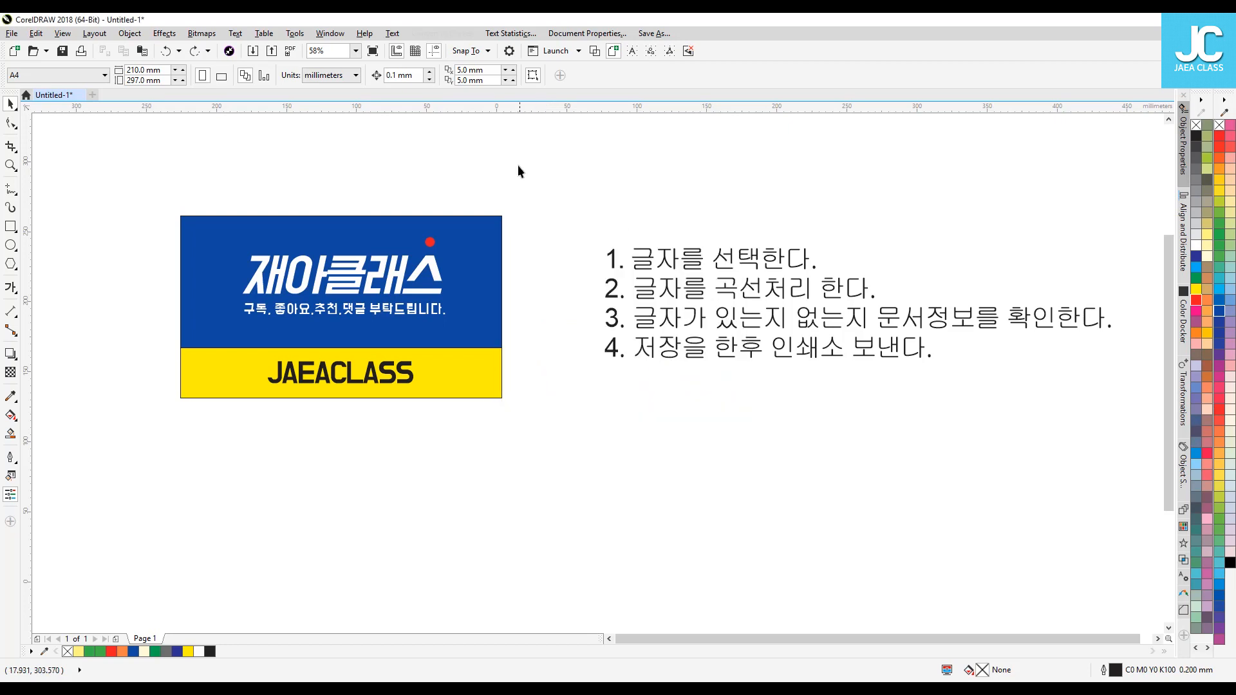
pyautogui.click(393, 34)
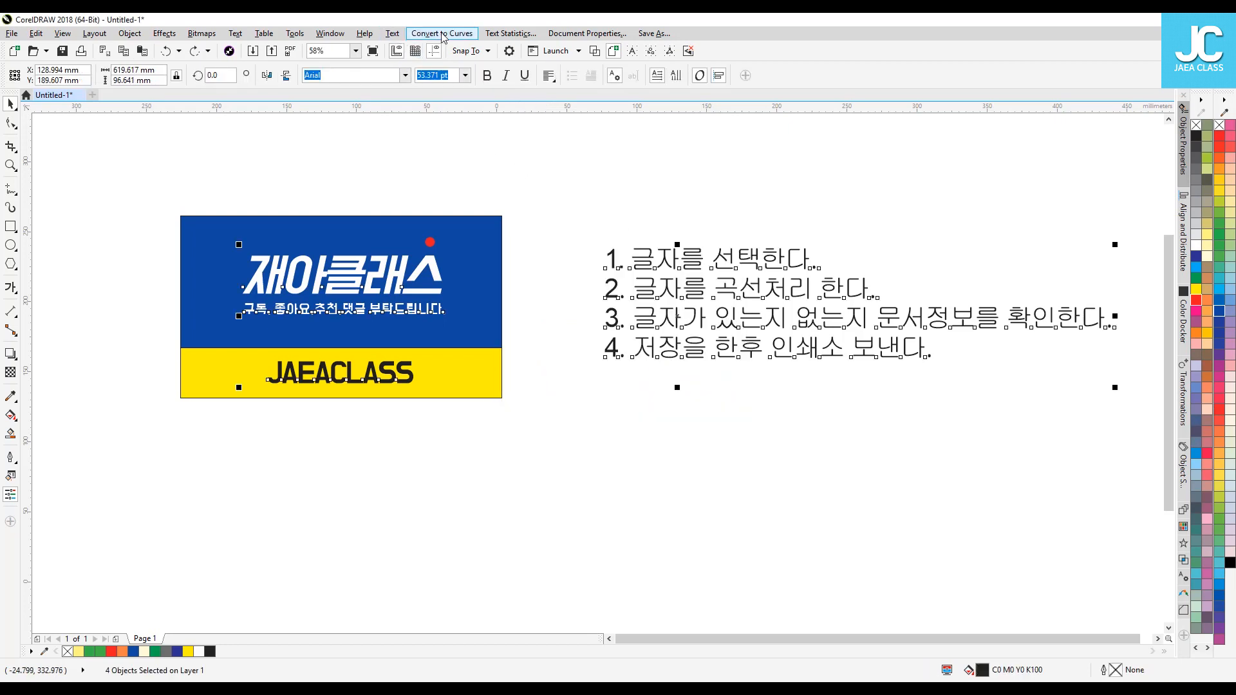
pyautogui.click(442, 34)
pyautogui.click(510, 34)
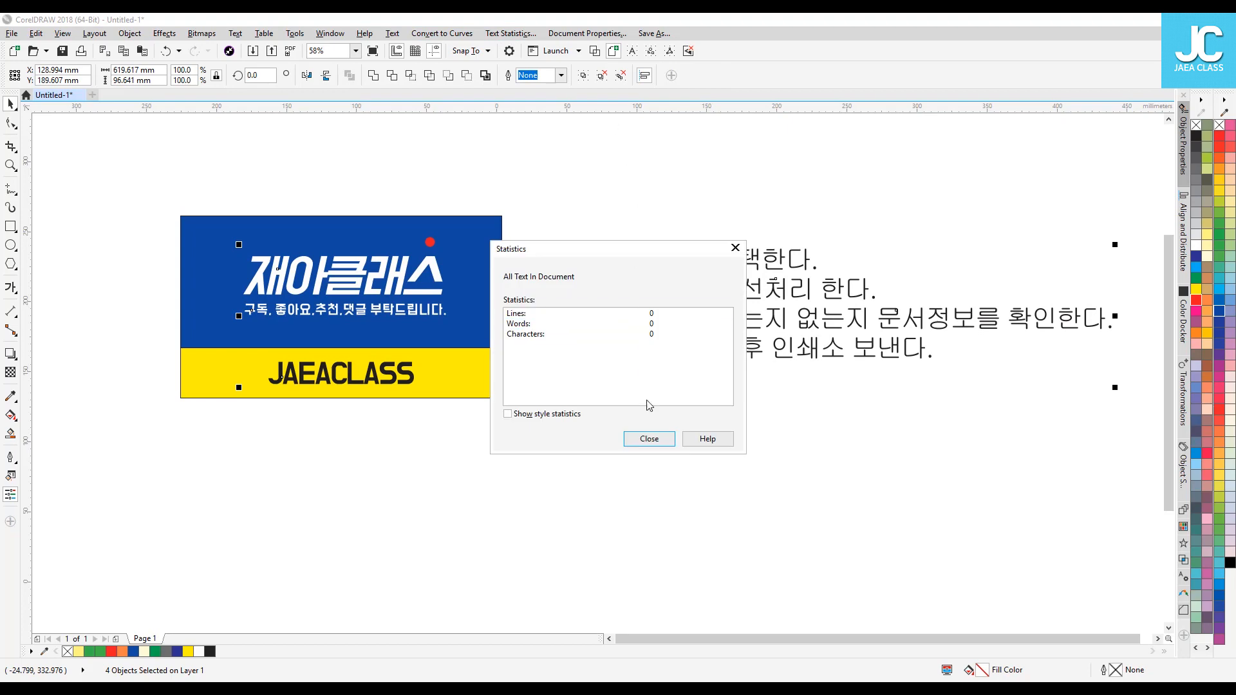
pyautogui.click(647, 438)
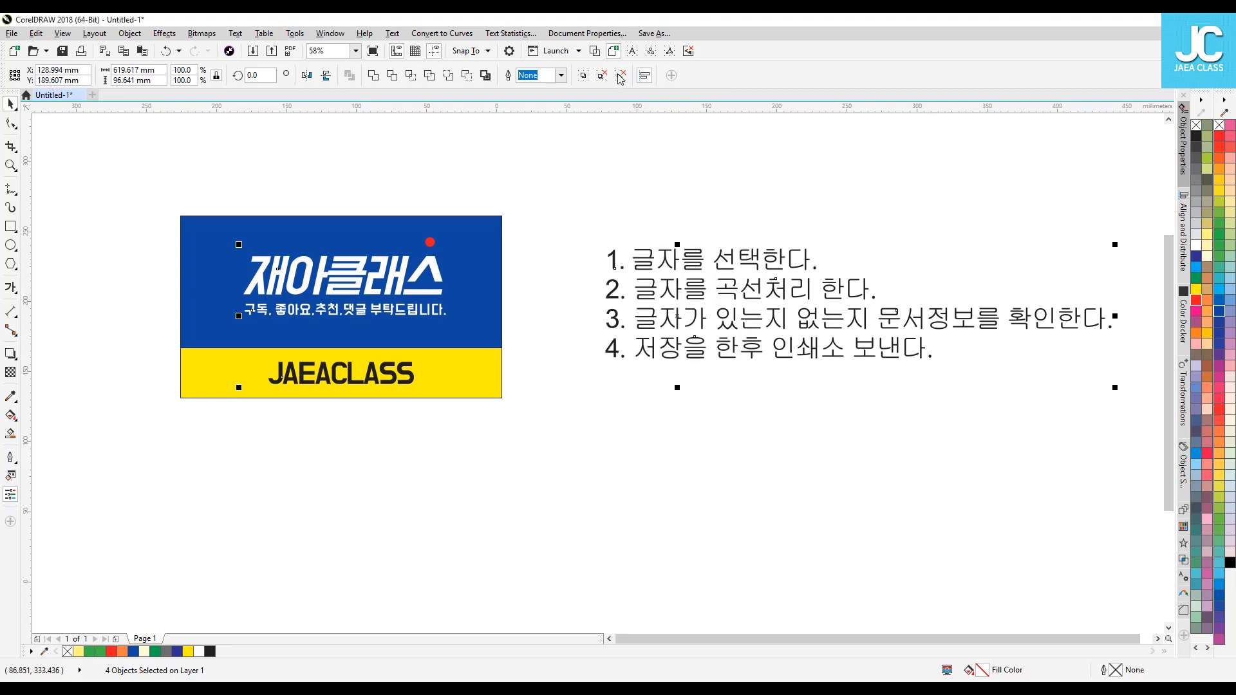
# Open the Save As dialog, dismiss it without saving, and deselect the converted text
pyautogui.click(648, 35)
pyautogui.press('Escape')
pyautogui.click(575, 191)
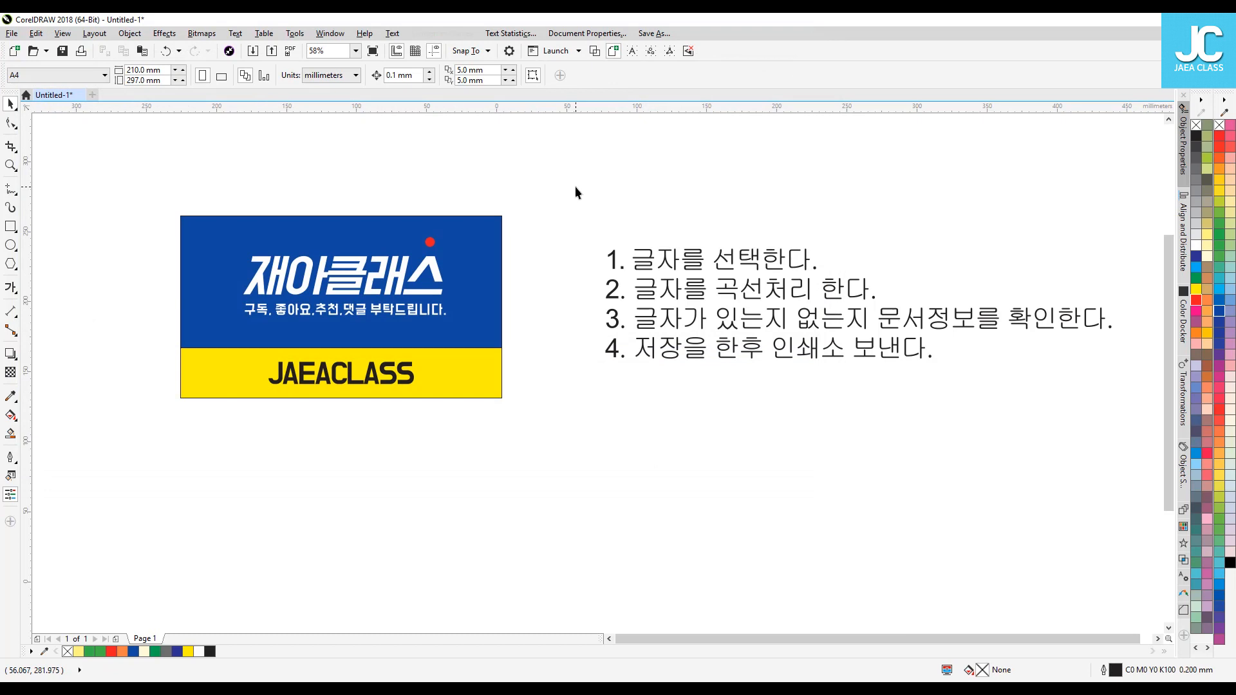